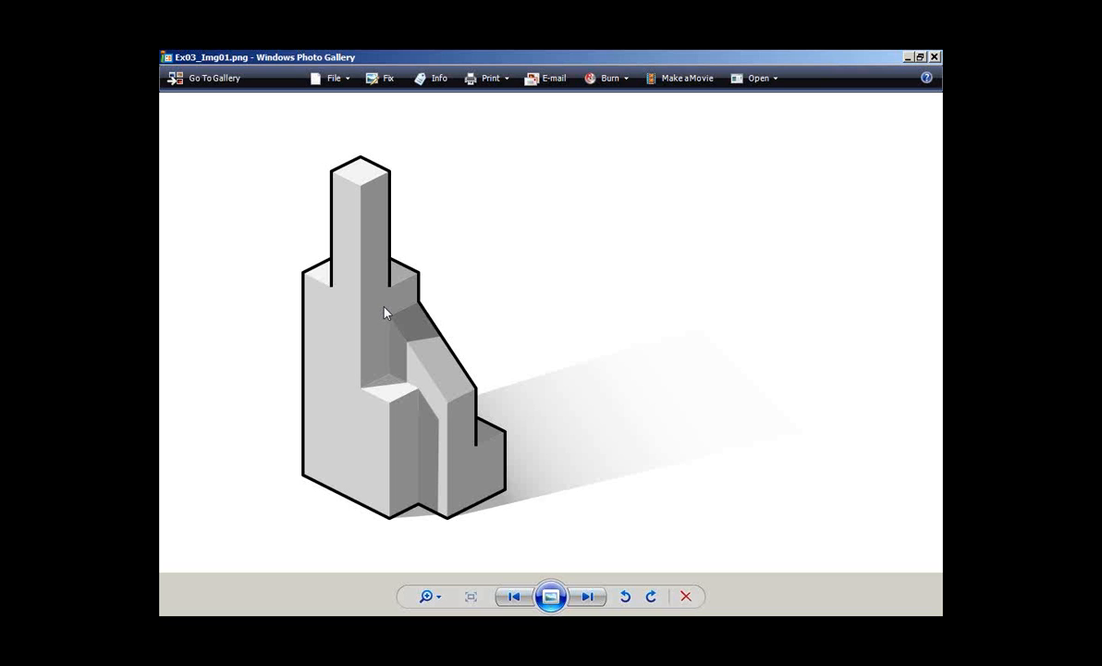
- Go through the Ex03 slides up to Ex03_Img03, which illustrates slicing the building at several levels and labelling the section area
{"action": "key", "text": "Right"}
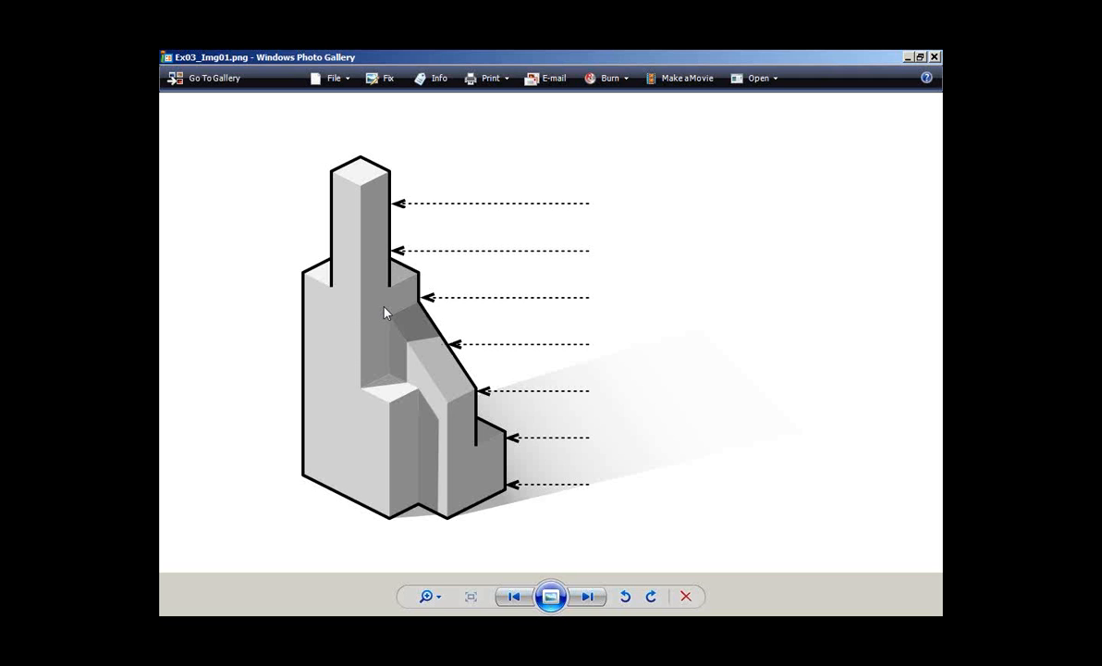
{"action": "key", "text": "Right"}
{"action": "key", "text": "Right"}
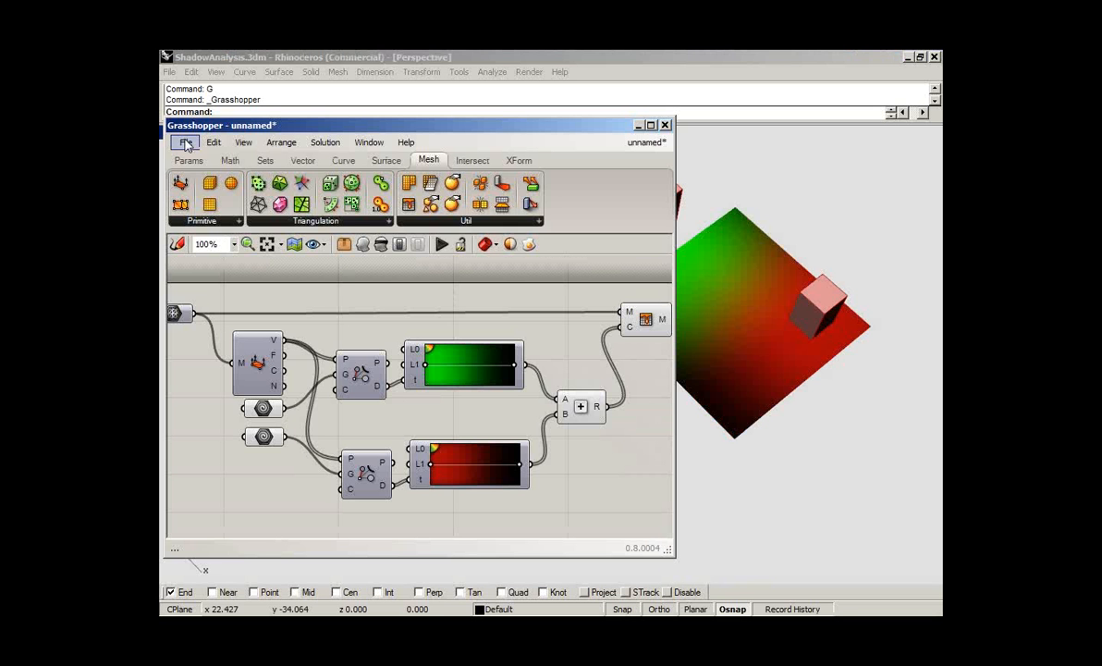
- Start a new Grasshopper document and open HighRise.3dm in Rhino from the Slides folder, discarding the changes to ShadowAnalysis.3dm
{"action": "left_click", "coordinate": [186, 143]}
{"action": "left_click", "coordinate": [229, 156]}
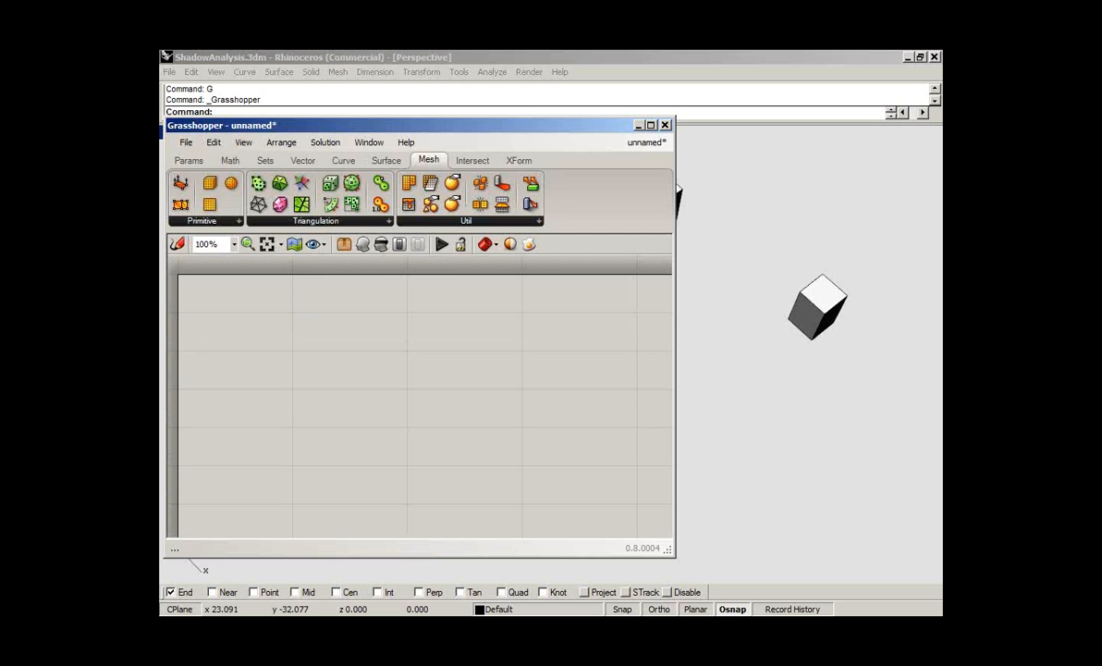
{"action": "key", "text": "alt+Tab"}
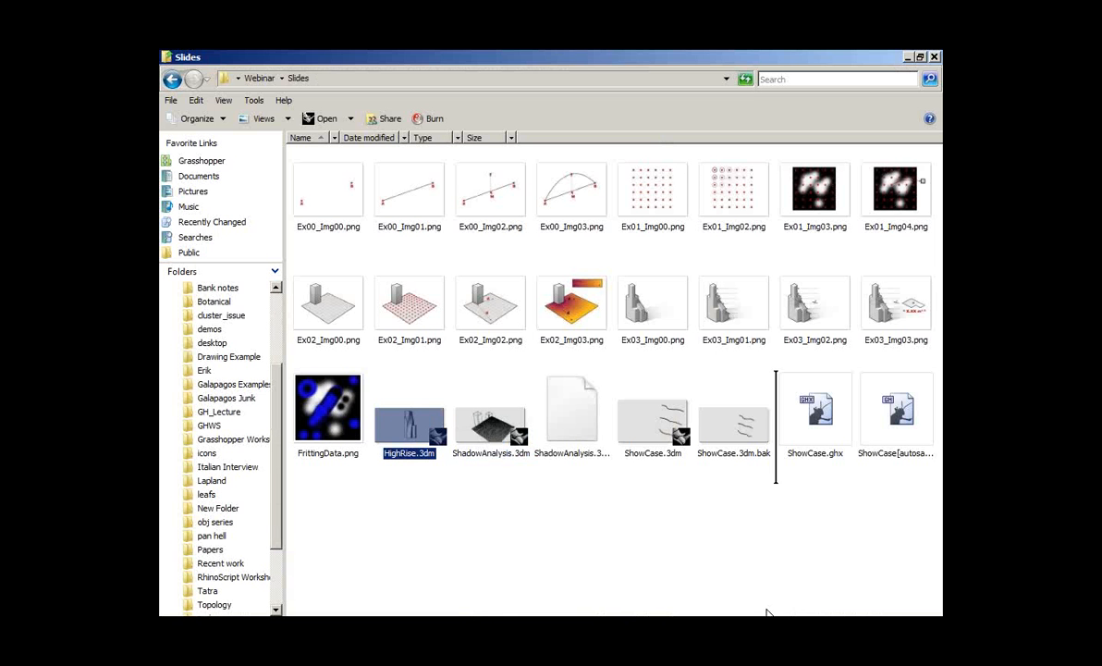
{"action": "left_click_drag", "start_coordinate": [410, 426], "coordinate": [819, 396]}
{"action": "left_click", "coordinate": [576, 376]}
{"action": "left_click", "coordinate": [560, 370]}
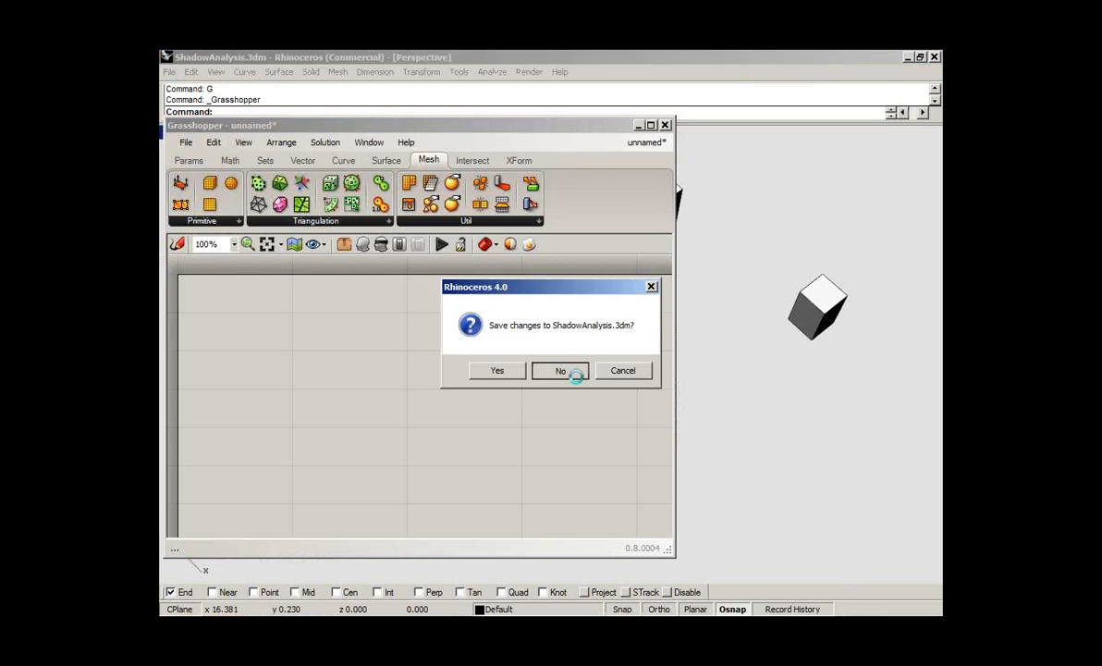
- Collapse the Grasshopper window and examine the twisted high-rise model from several sides
{"action": "double_click", "coordinate": [564, 122]}
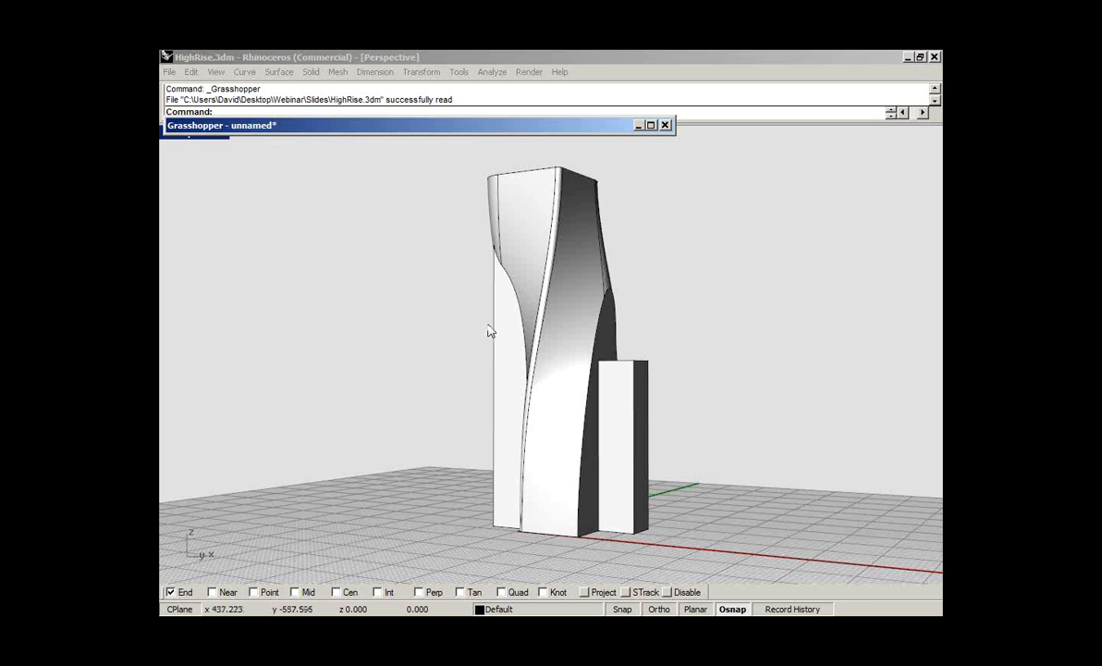
{"action": "right_click_drag", "start_coordinate": [490, 331], "coordinate": [494, 322]}
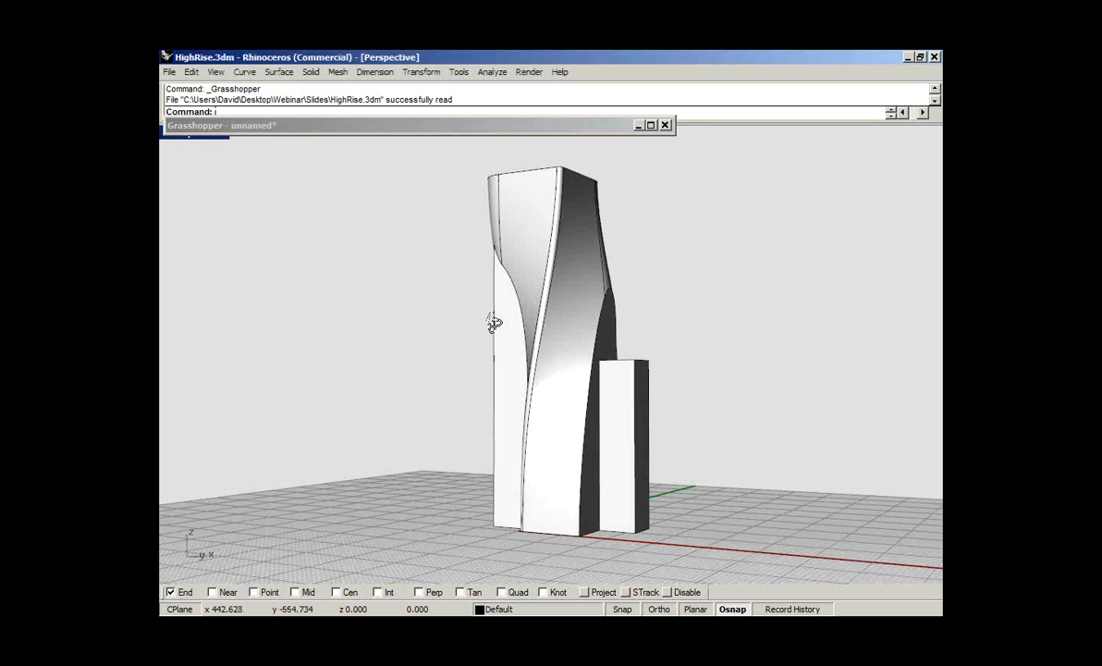
{"action": "right_click_drag", "start_coordinate": [494, 322], "coordinate": [592, 319]}
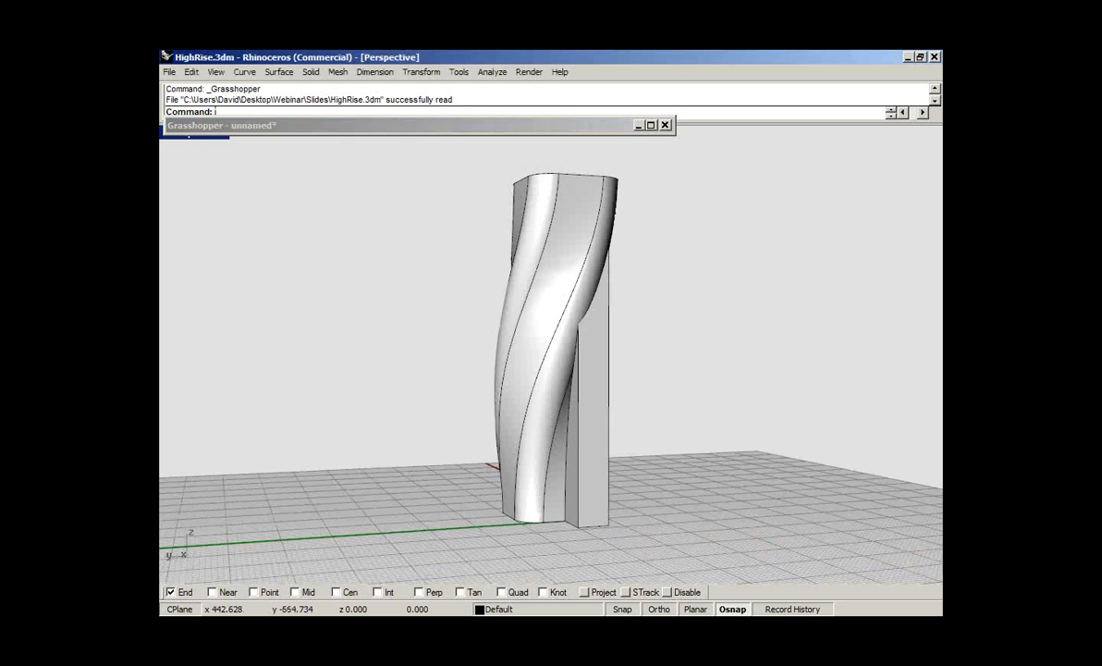
{"action": "right_click_drag", "start_coordinate": [573, 333], "coordinate": [637, 339]}
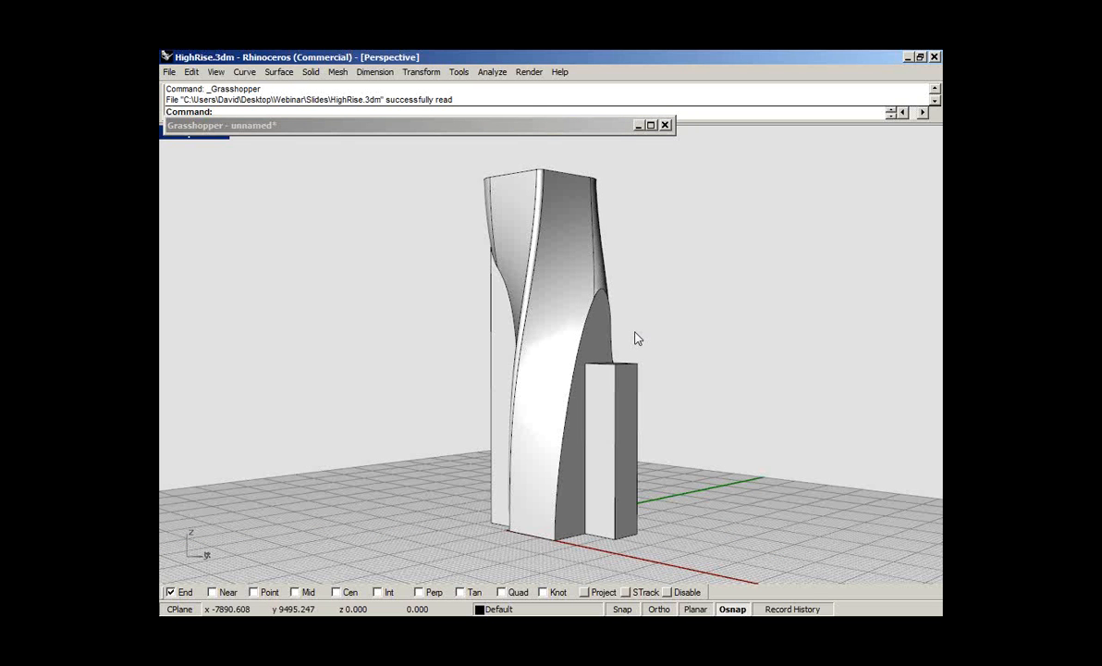
{"action": "right_click_drag", "start_coordinate": [637, 339], "coordinate": [712, 340]}
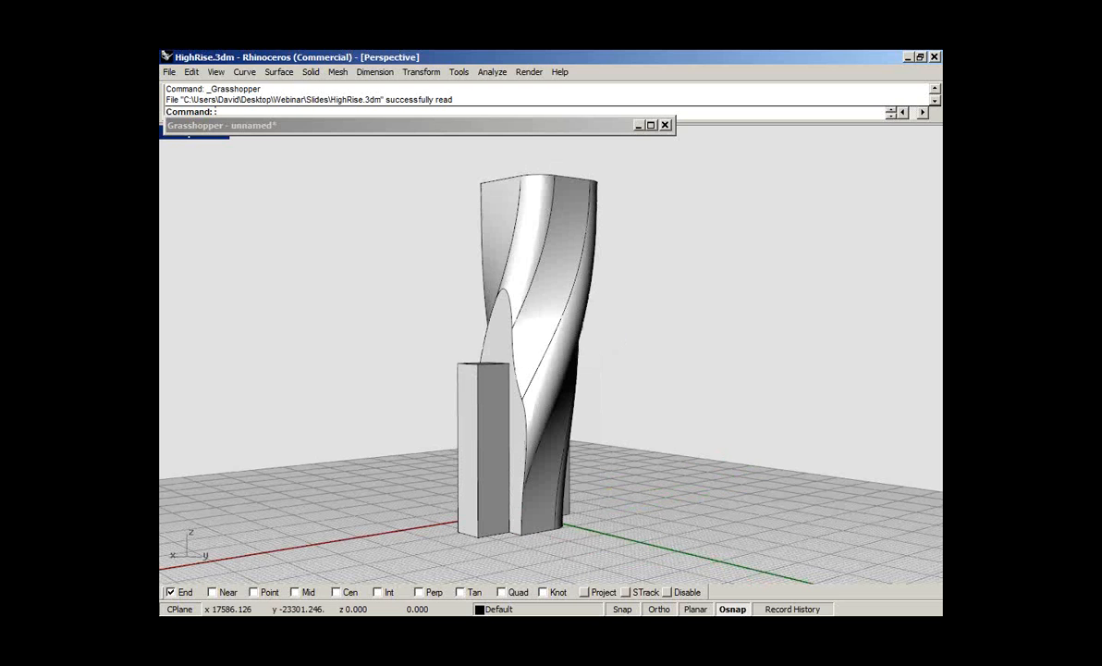
{"action": "right_click_drag", "start_coordinate": [712, 340], "coordinate": [795, 338]}
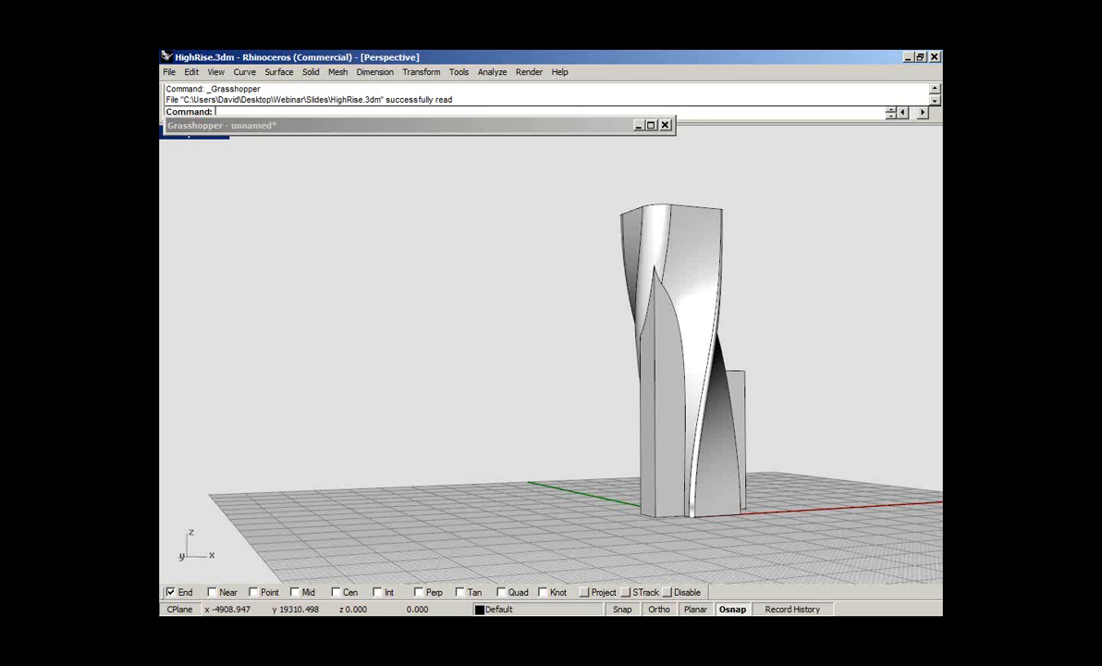
{"action": "right_click_drag", "start_coordinate": [795, 339], "coordinate": [800, 384]}
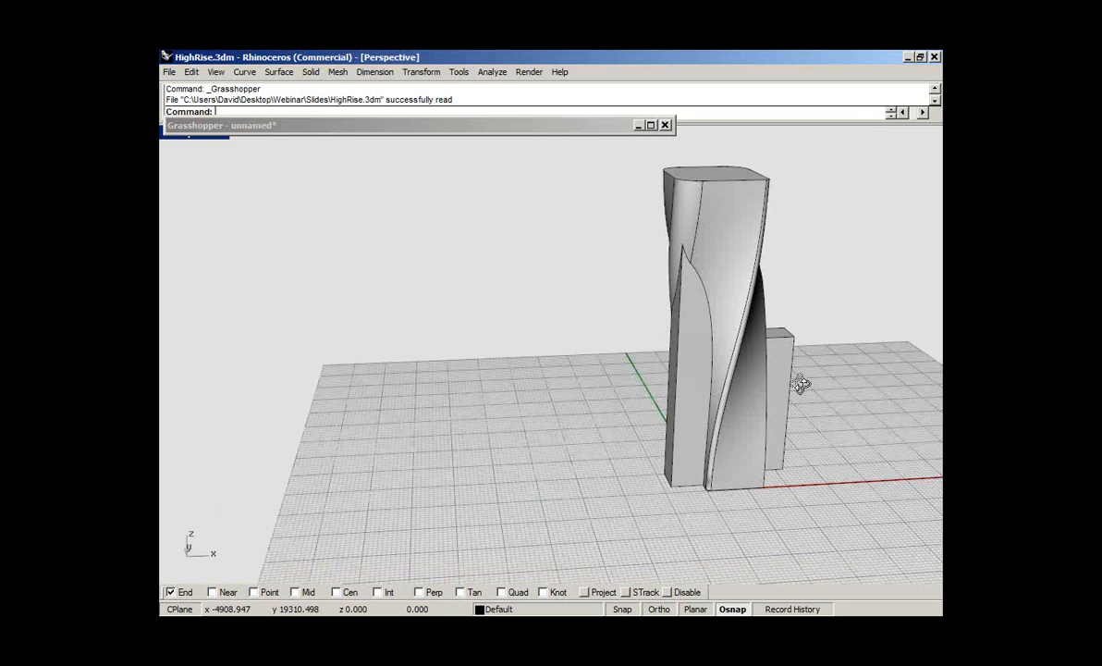
- Add a Brep parameter to the Grasshopper canvas and reference the high-rise as its single Brep
{"action": "left_click", "coordinate": [189, 161]}
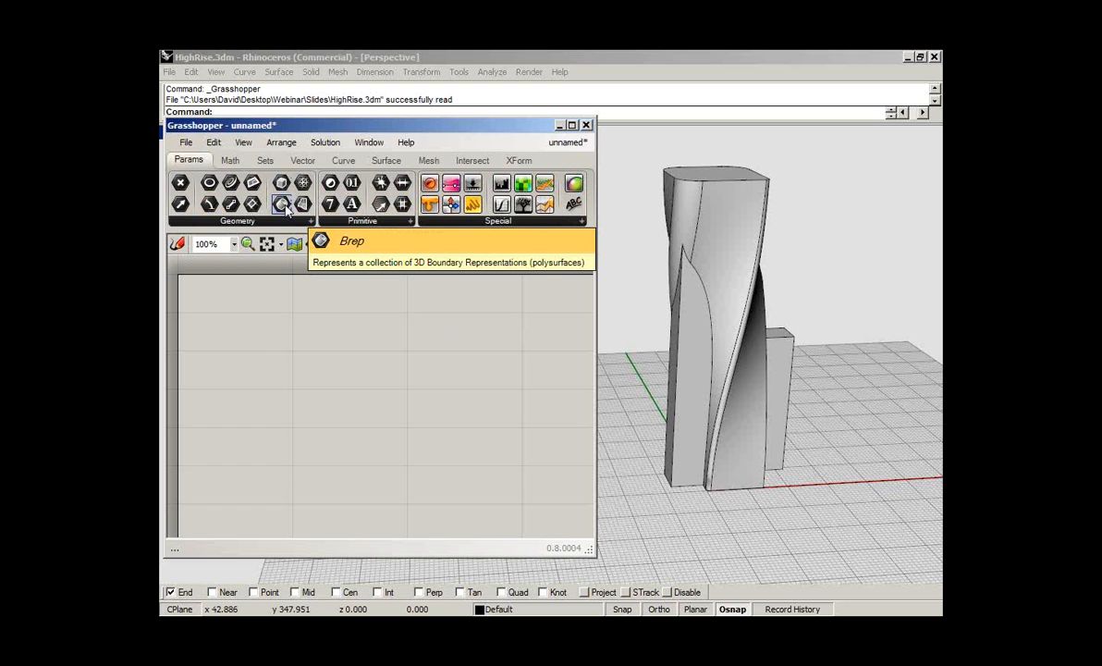
{"action": "left_click_drag", "start_coordinate": [282, 205], "coordinate": [253, 338]}
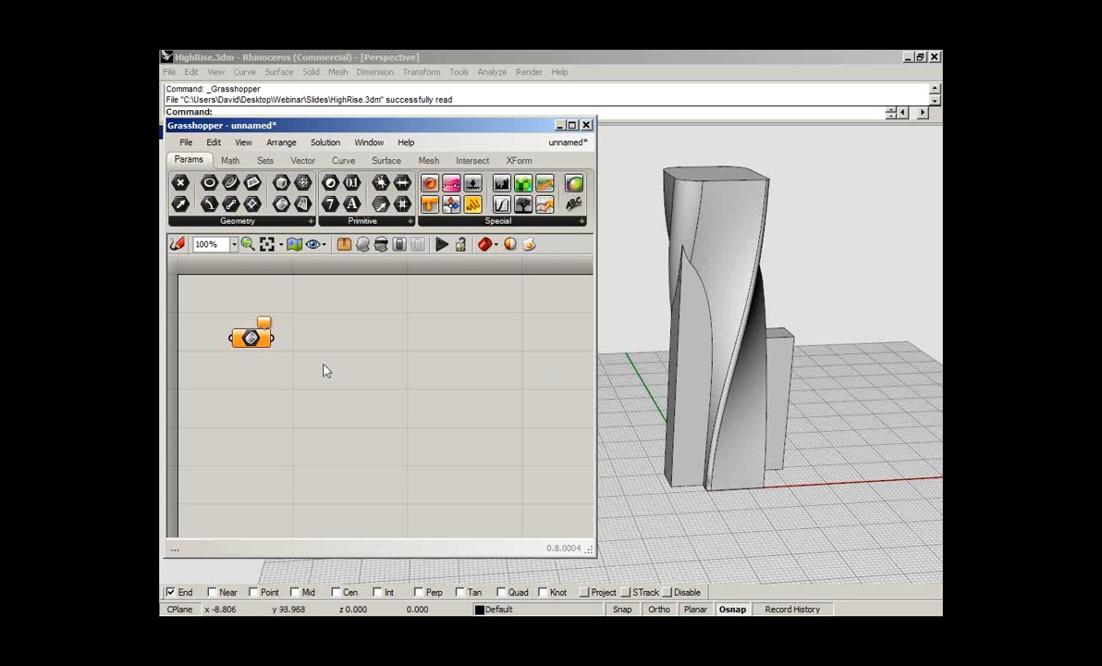
{"action": "right_click", "coordinate": [250, 338]}
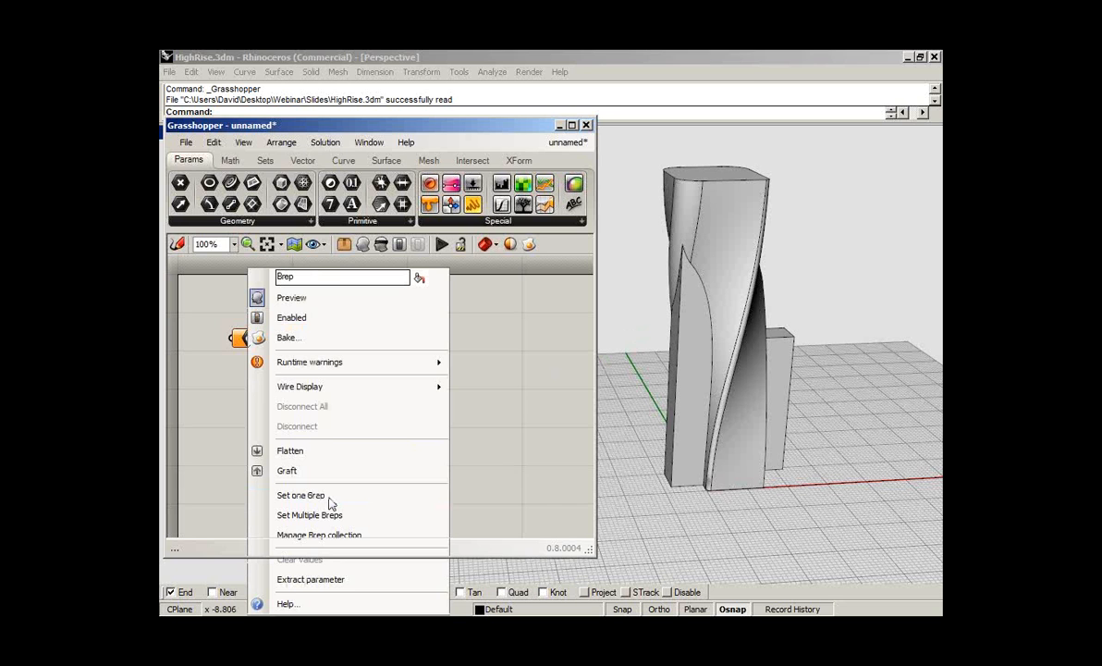
{"action": "left_click", "coordinate": [305, 496]}
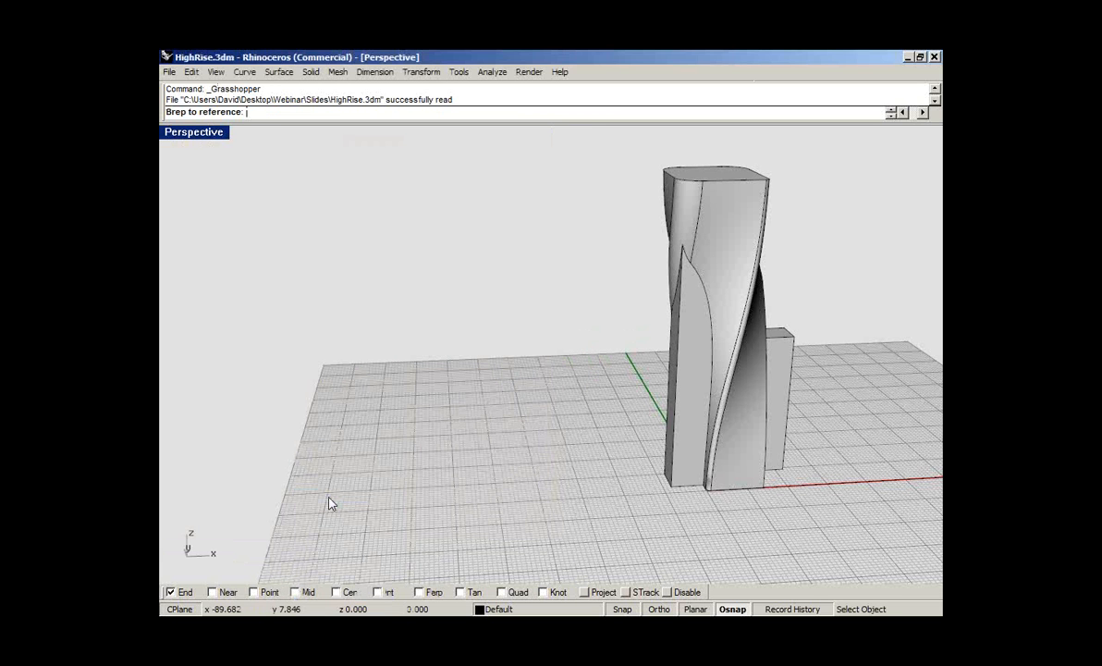
{"action": "left_click", "coordinate": [672, 370]}
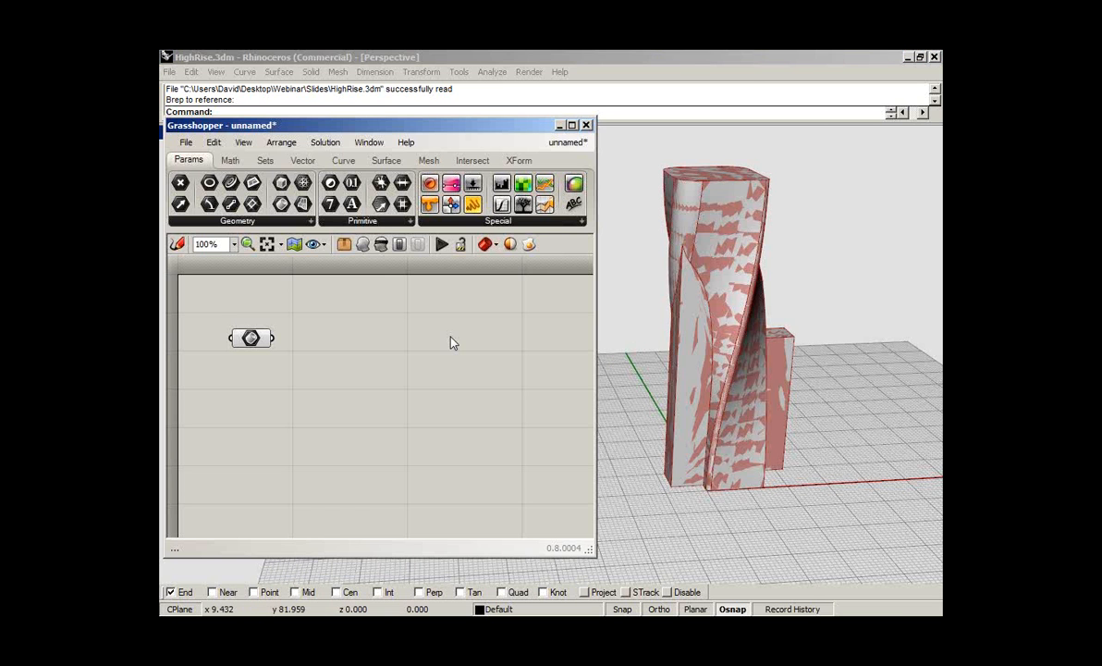
- Hide the original high-rise in Rhino, leaving only the Grasshopper preview
{"action": "left_click", "coordinate": [256, 338]}
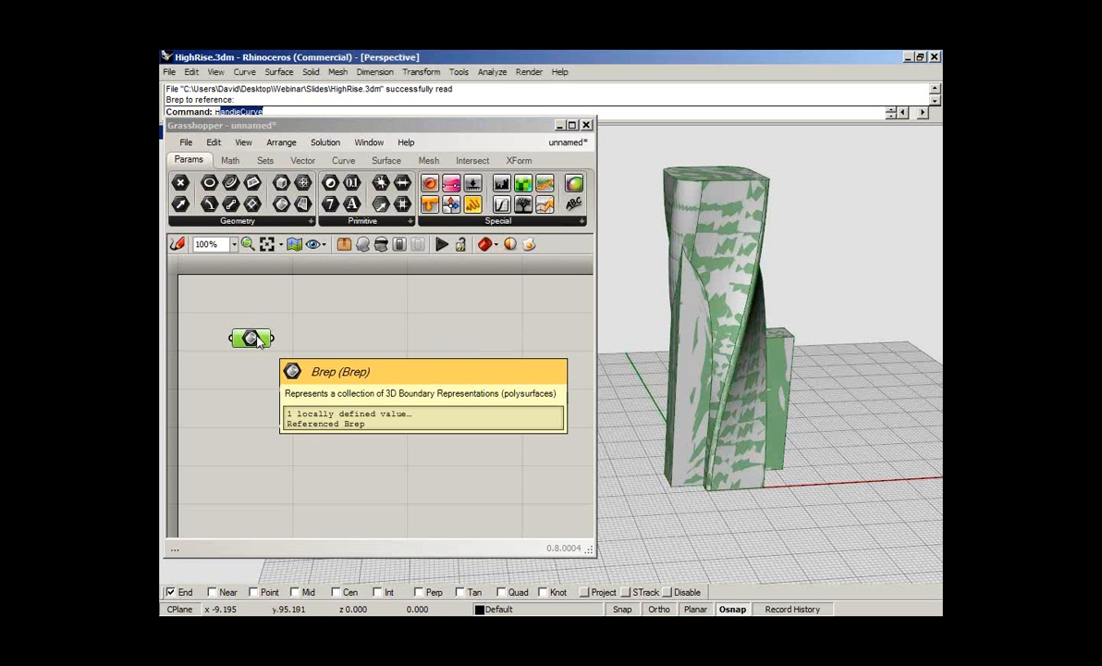
{"action": "left_click", "coordinate": [521, 319]}
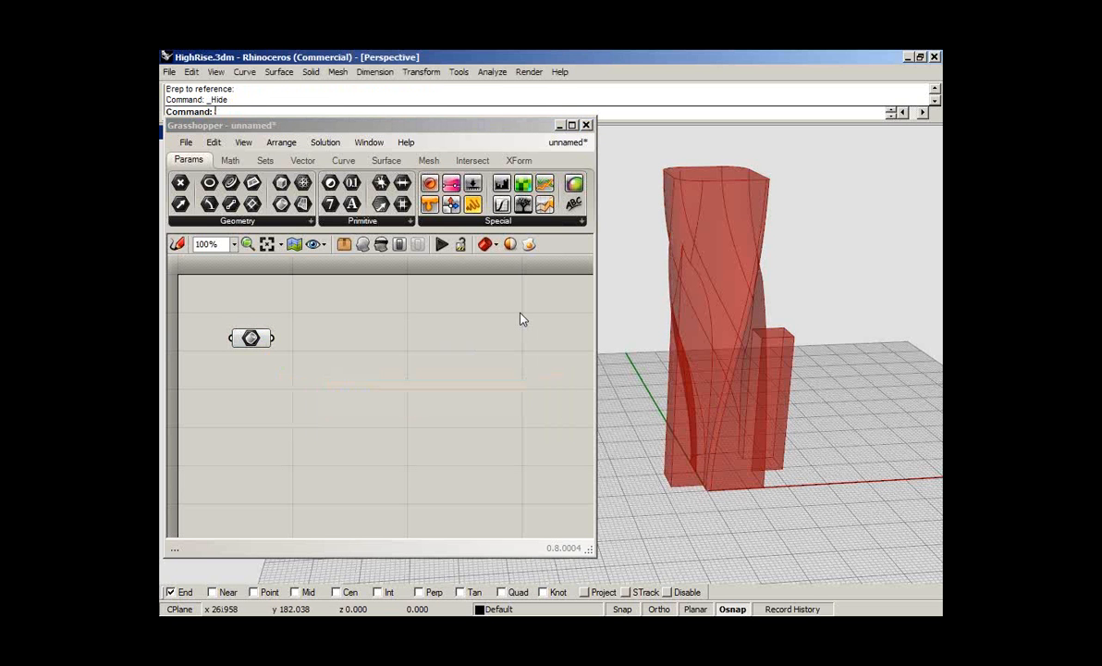
{"action": "right_click_drag", "start_coordinate": [756, 322], "coordinate": [764, 286]}
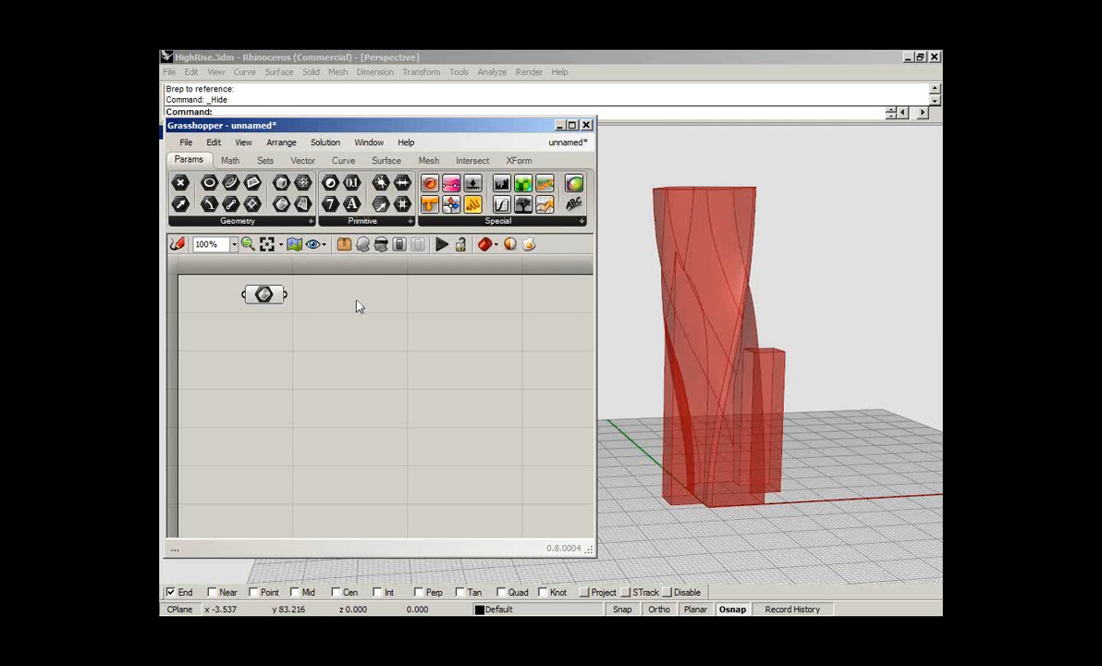
- Add a panel below the Brep parameter listing 5, 10, 15, 20, 23, 26, 29 and 32 on separate lines, with Multiline Data off
{"action": "left_click_drag", "start_coordinate": [479, 205], "coordinate": [378, 367]}
{"action": "left_click_drag", "start_coordinate": [303, 384], "coordinate": [303, 385]}
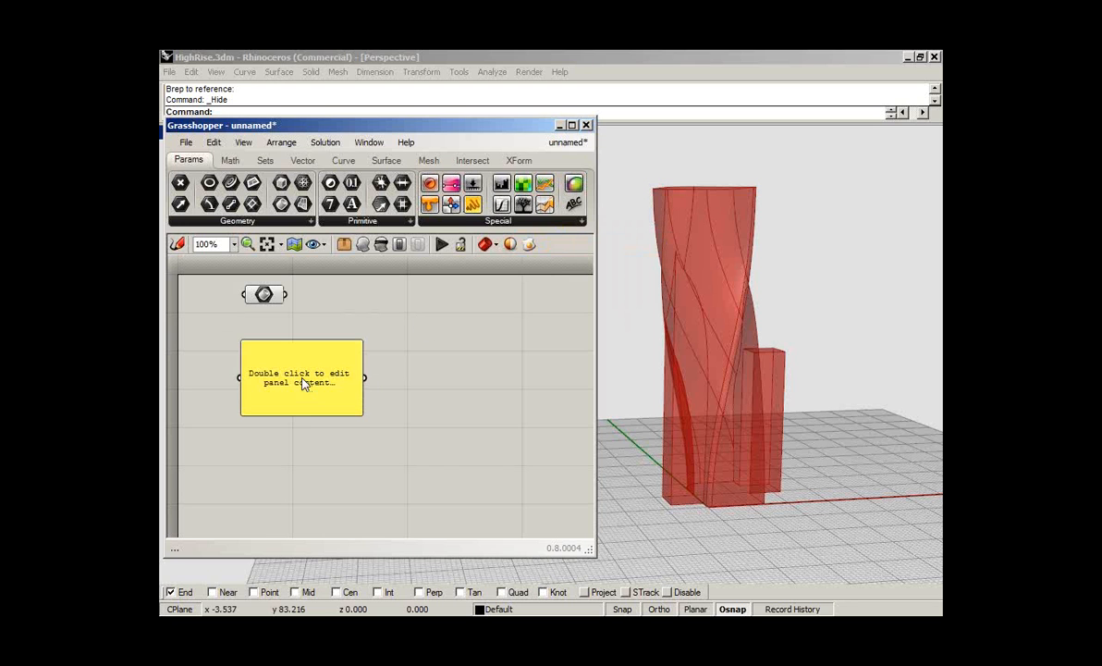
{"action": "double_click", "coordinate": [303, 385]}
{"action": "type", "text": "5"}
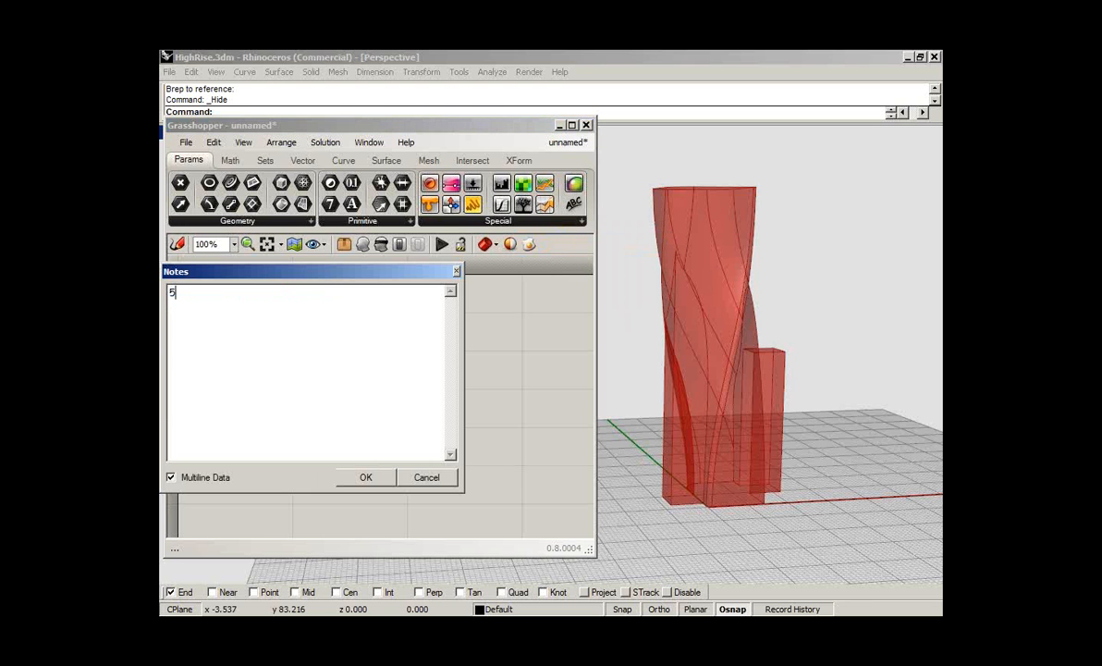
{"action": "key", "text": "Return"}
{"action": "type", "text": "10"}
{"action": "key", "text": "Return"}
{"action": "type", "text": "15"}
{"action": "key", "text": "Return"}
{"action": "type", "text": "20"}
{"action": "key", "text": "Return"}
{"action": "type", "text": "23"}
{"action": "key", "text": "Return"}
{"action": "type", "text": "26 "}
{"action": "type", "text": "29"}
{"action": "key", "text": "Return"}
{"action": "type", "text": "32"}
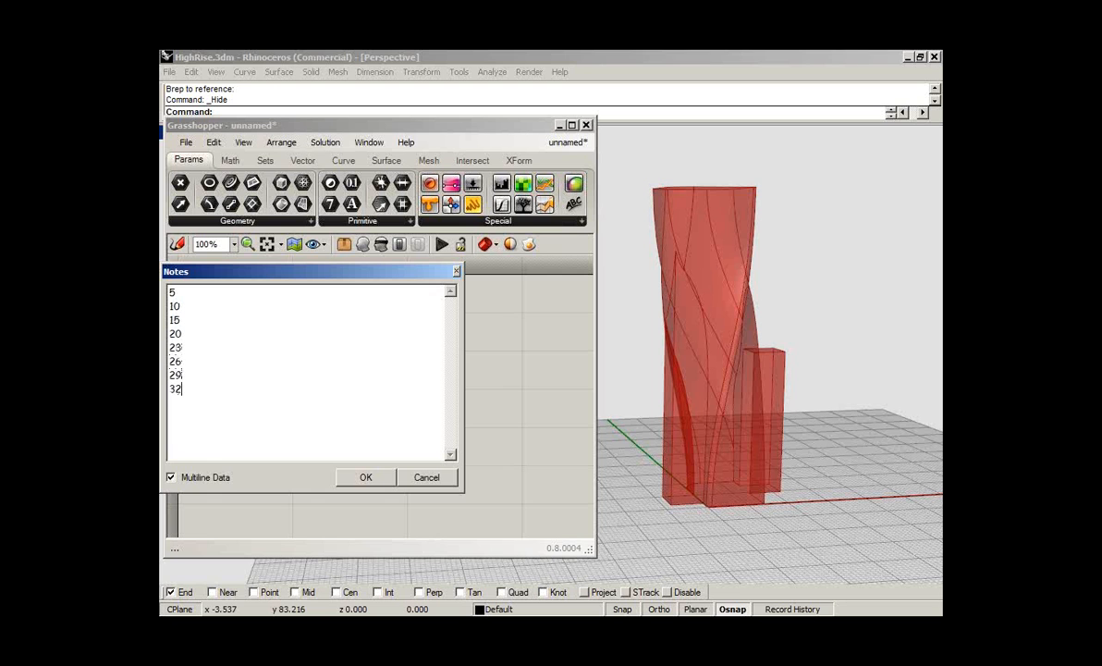
{"action": "left_click", "coordinate": [205, 478]}
{"action": "left_click", "coordinate": [366, 478]}
- Resize the panel to fit its eight values closely and align the Brep parameter above it
{"action": "left_click_drag", "start_coordinate": [359, 416], "coordinate": [257, 426]}
{"action": "left_click", "coordinate": [312, 398]}
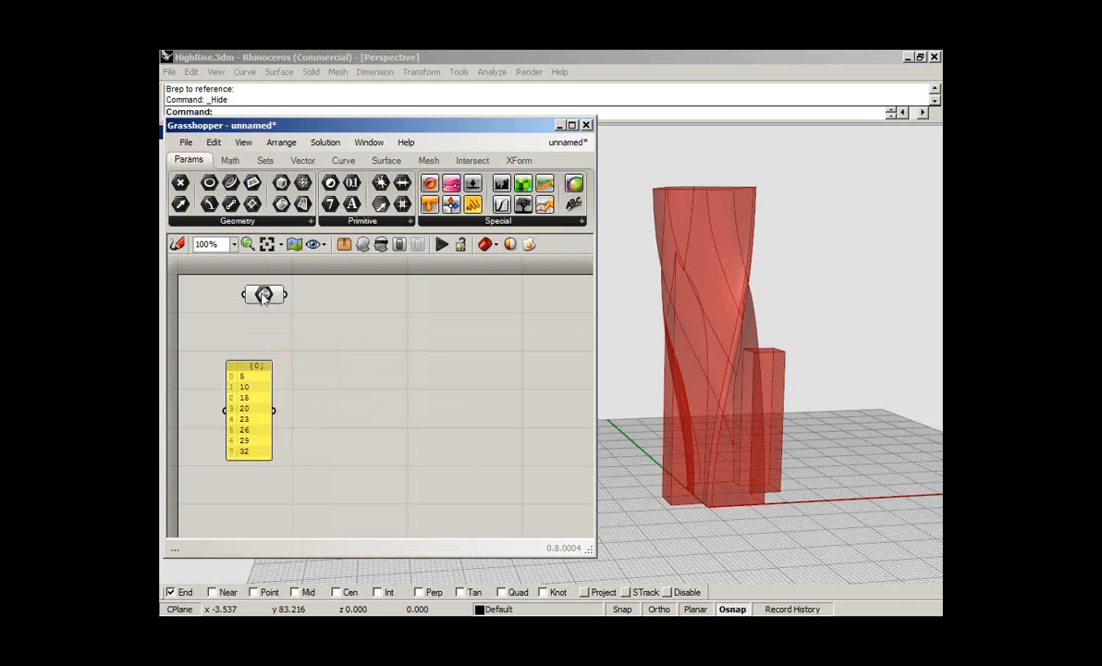
{"action": "left_click_drag", "start_coordinate": [263, 294], "coordinate": [246, 293]}
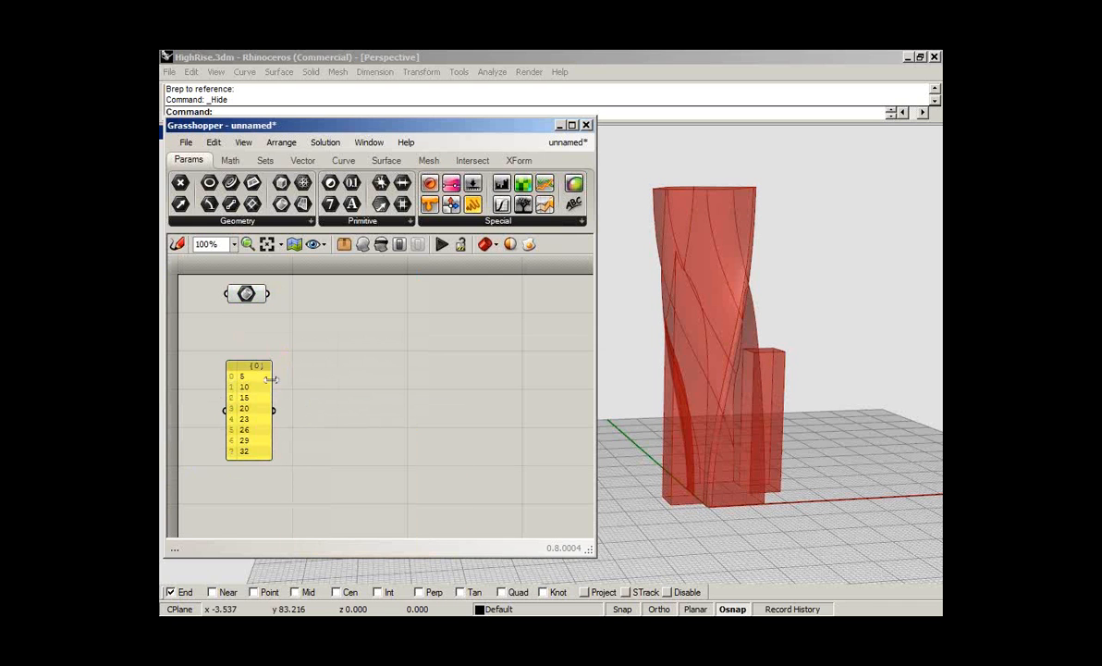
- Add a Point XYZ component and feed the panel's height values into its Z input
{"action": "left_click", "coordinate": [303, 160]}
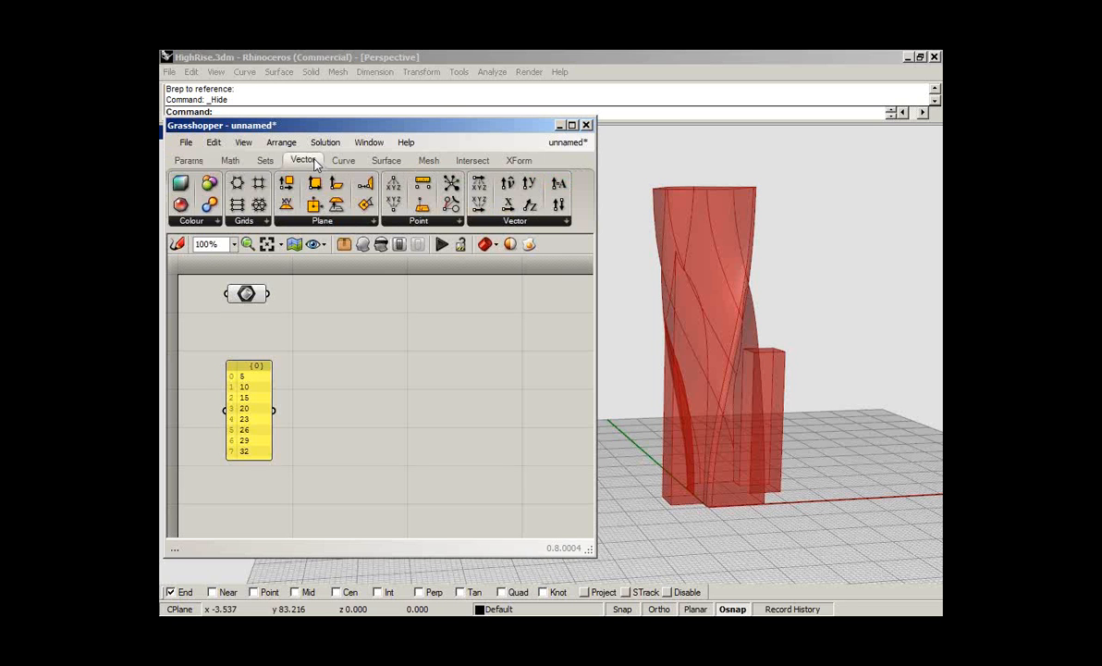
{"action": "left_click_drag", "start_coordinate": [396, 205], "coordinate": [384, 451]}
{"action": "scroll", "coordinate": [252, 404], "scroll_direction": "up", "scroll_amount": 4}
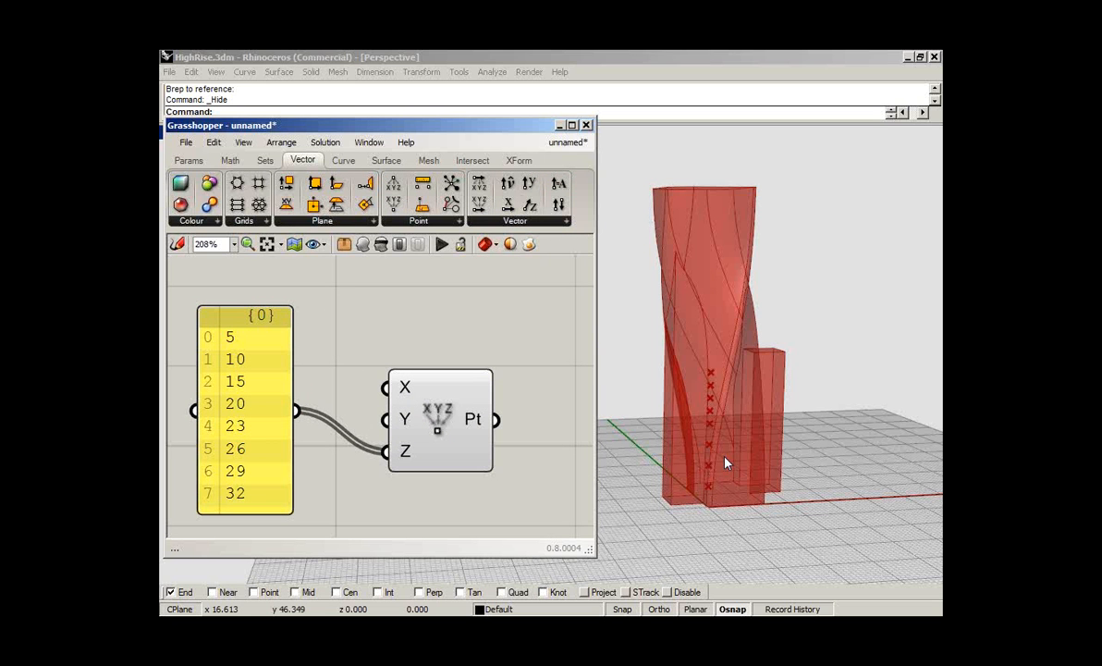
- Show the hidden high-rise again in Rhino, turn off the Brep parameter's preview and check the stacked points against the tower
{"action": "right_click_drag", "start_coordinate": [726, 462], "coordinate": [727, 461]}
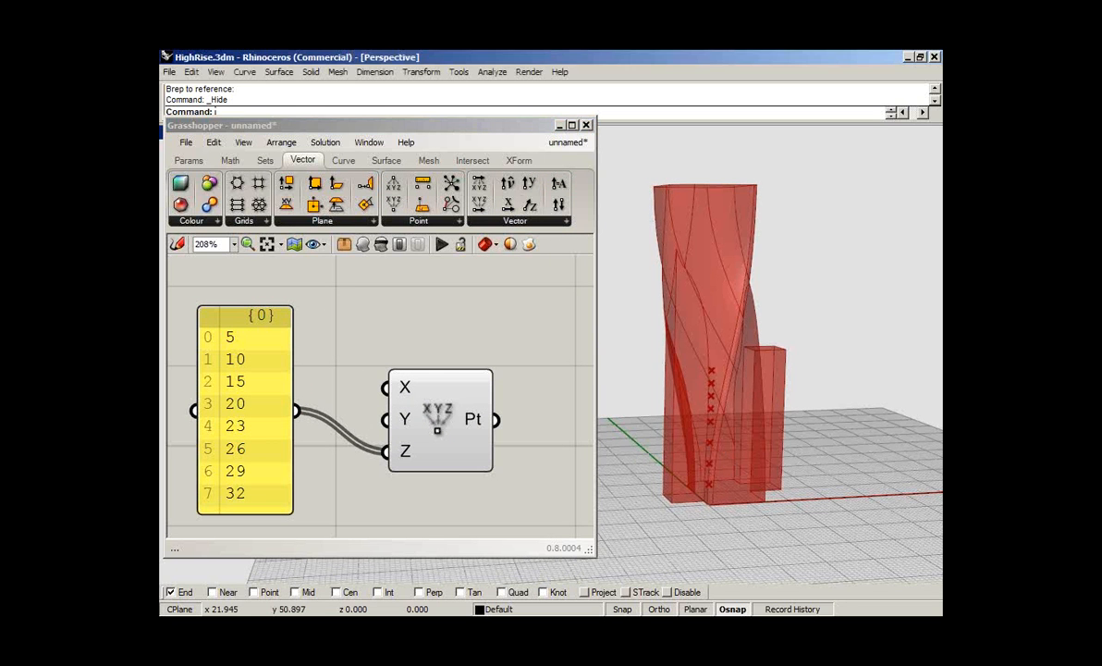
{"action": "right_click_drag", "start_coordinate": [727, 460], "coordinate": [731, 410]}
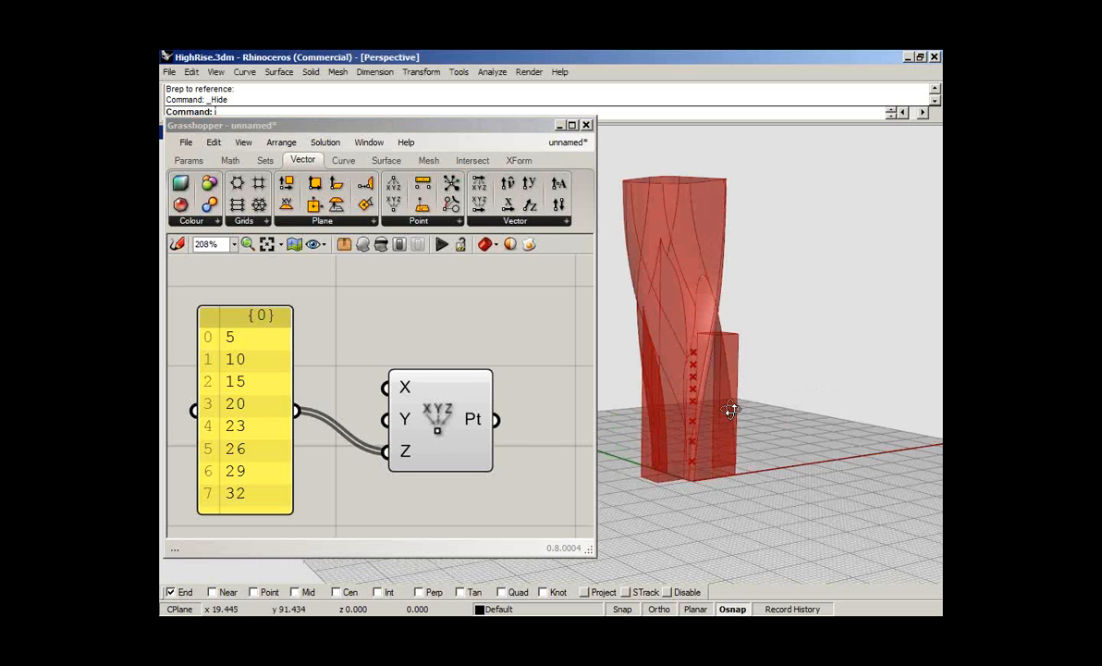
{"action": "right_click_drag", "start_coordinate": [731, 410], "coordinate": [714, 361]}
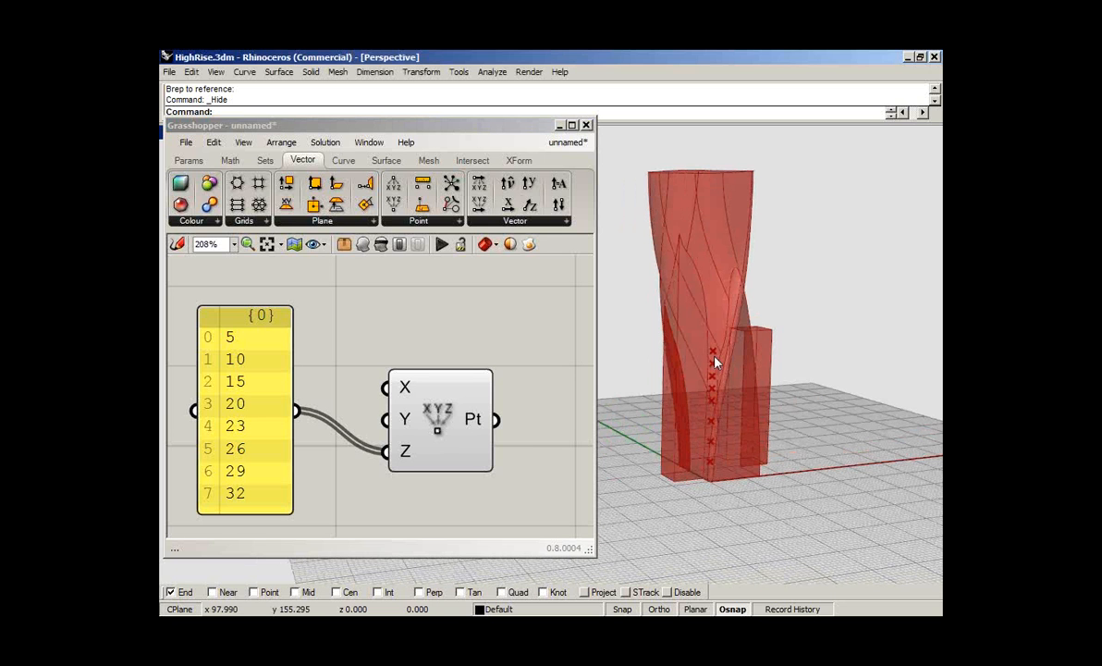
{"action": "scroll", "coordinate": [322, 415], "scroll_direction": "down", "scroll_amount": 3}
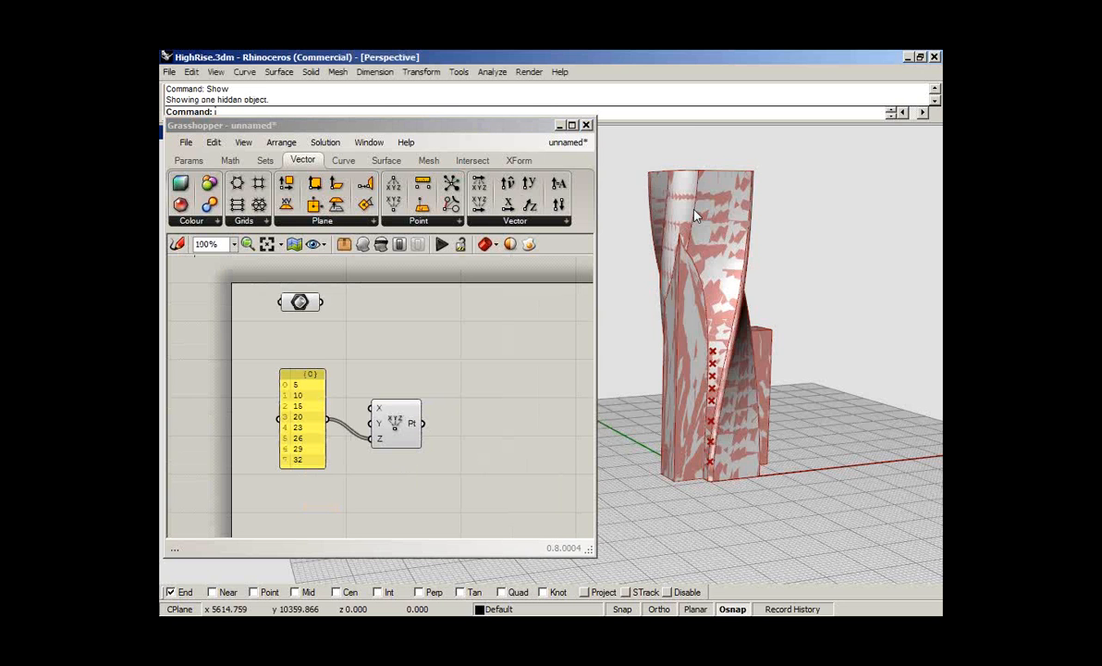
{"action": "scroll", "coordinate": [696, 216], "scroll_direction": "up", "scroll_amount": 4}
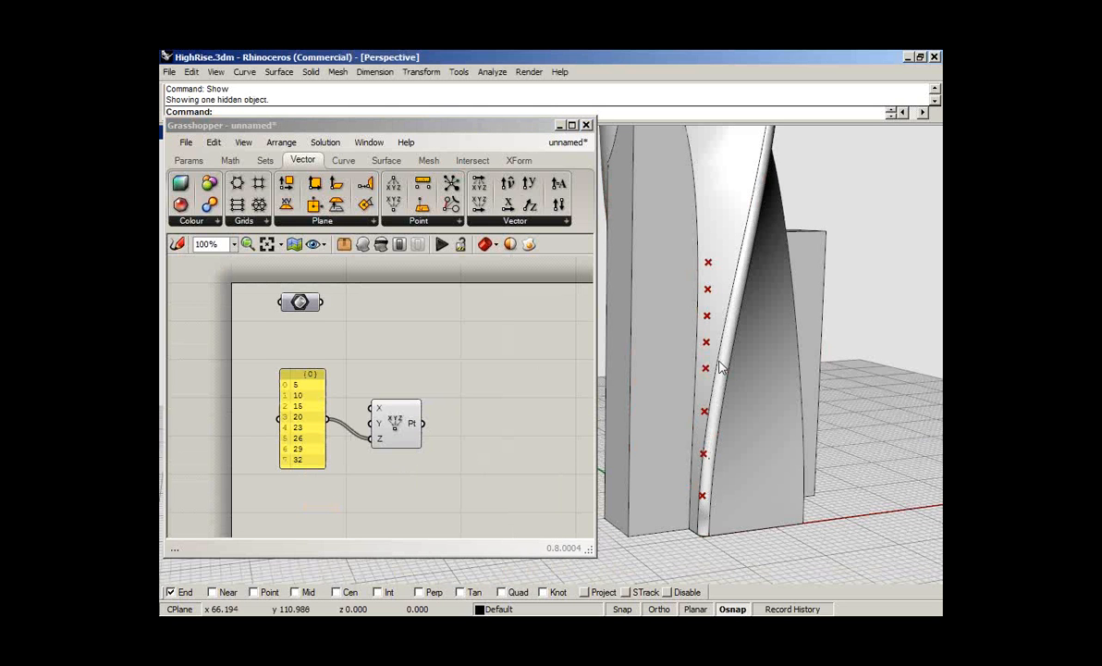
{"action": "scroll", "coordinate": [726, 361], "scroll_direction": "down", "scroll_amount": 1}
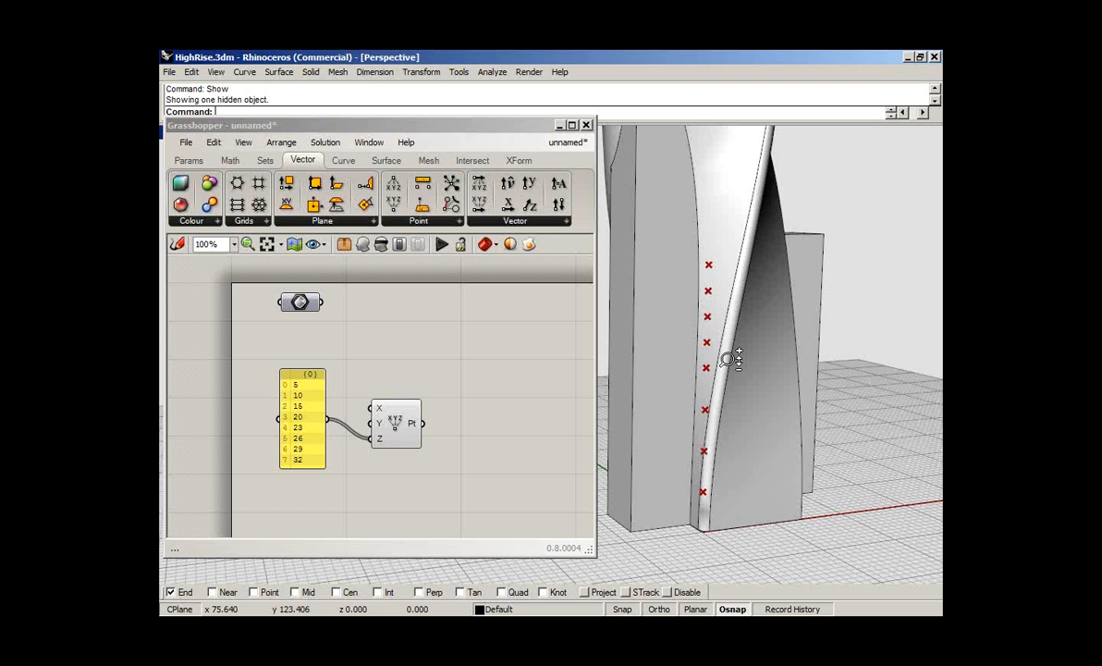
{"action": "scroll", "coordinate": [730, 360], "scroll_direction": "down", "scroll_amount": 5}
- Move the Point XYZ component farther away from the panel to leave space between them
{"action": "left_click_drag", "start_coordinate": [395, 423], "coordinate": [496, 410]}
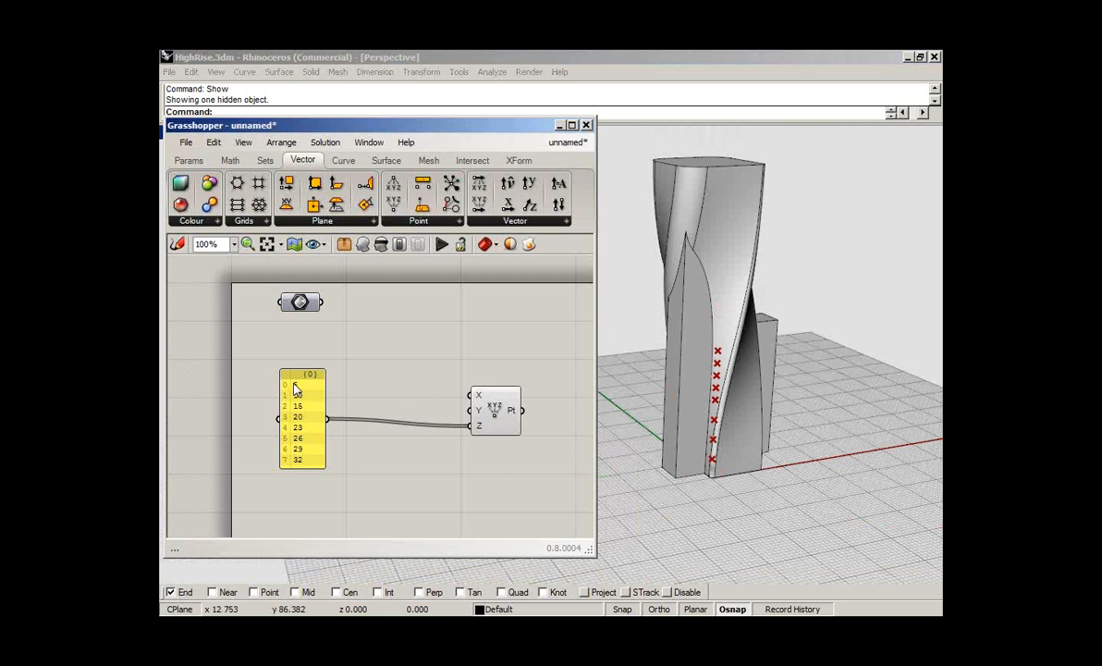
{"action": "left_click", "coordinate": [295, 388]}
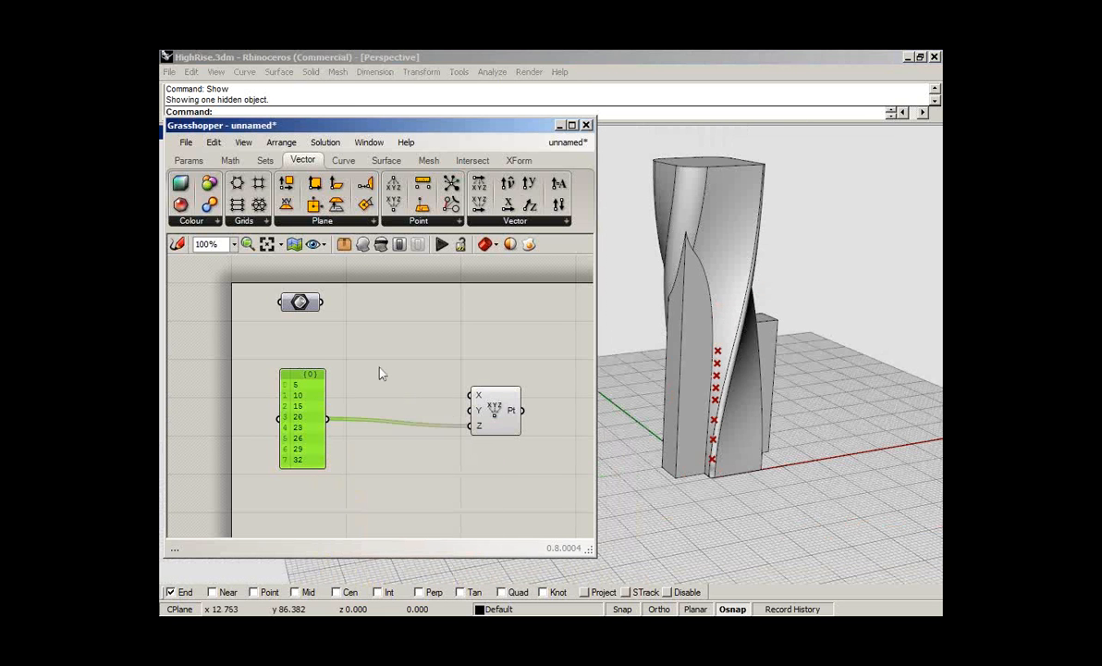
- Delete the height-value panel and put a Series component in its place on the canvas
{"action": "key", "text": "Delete"}
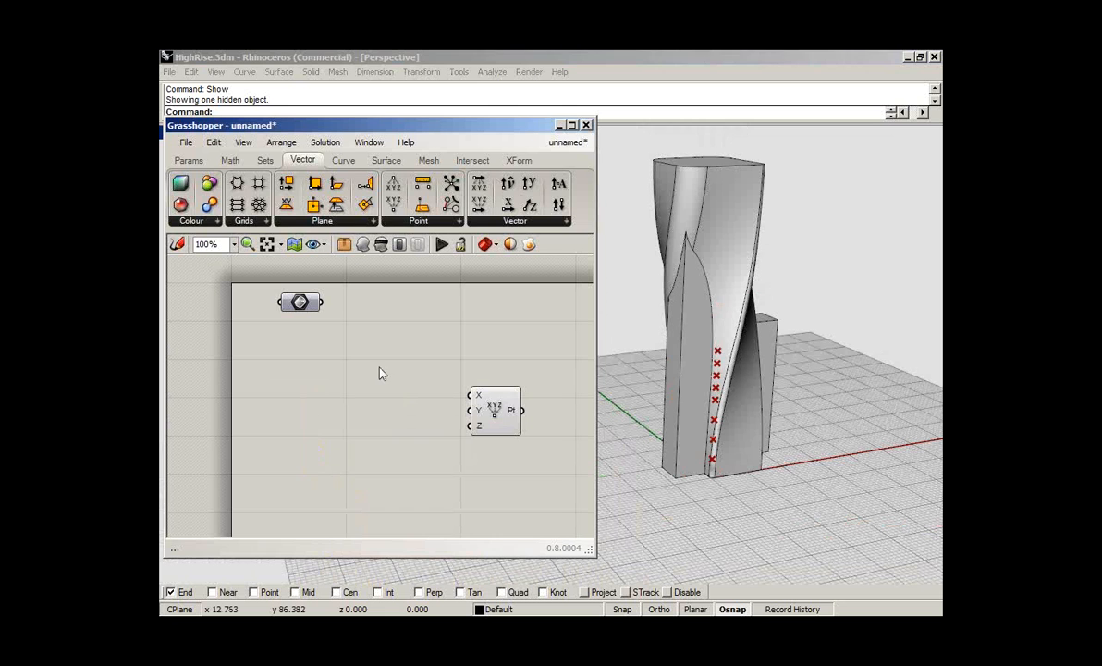
{"action": "left_click", "coordinate": [267, 161]}
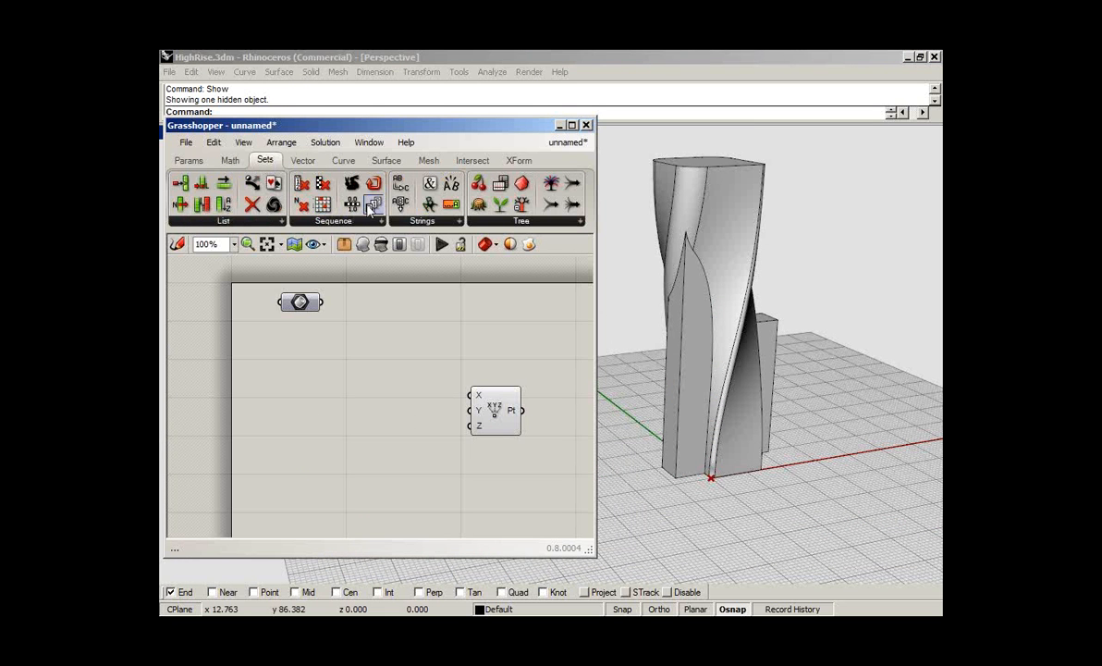
{"action": "left_click_drag", "start_coordinate": [370, 211], "coordinate": [305, 413]}
- Add a panel fed by the Series output and enlarge it so all its values can be read
{"action": "left_click", "coordinate": [202, 158]}
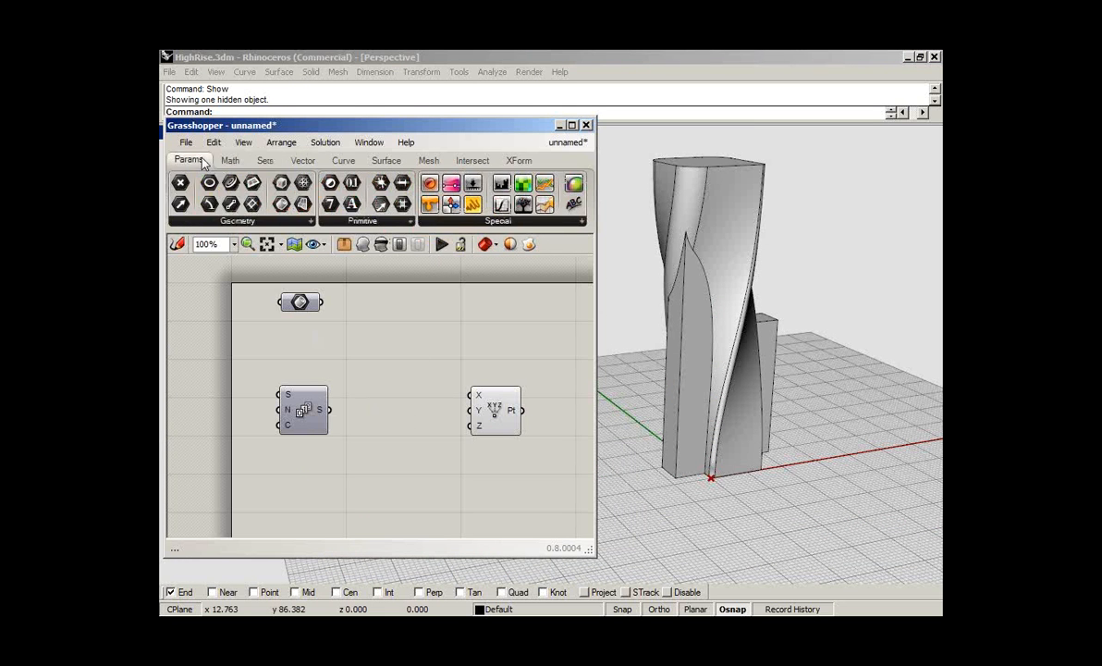
{"action": "left_click_drag", "start_coordinate": [473, 204], "coordinate": [403, 444]}
{"action": "left_click_drag", "start_coordinate": [329, 410], "coordinate": [379, 386]}
{"action": "left_click", "coordinate": [380, 436]}
{"action": "left_click_drag", "start_coordinate": [388, 431], "coordinate": [386, 486]}
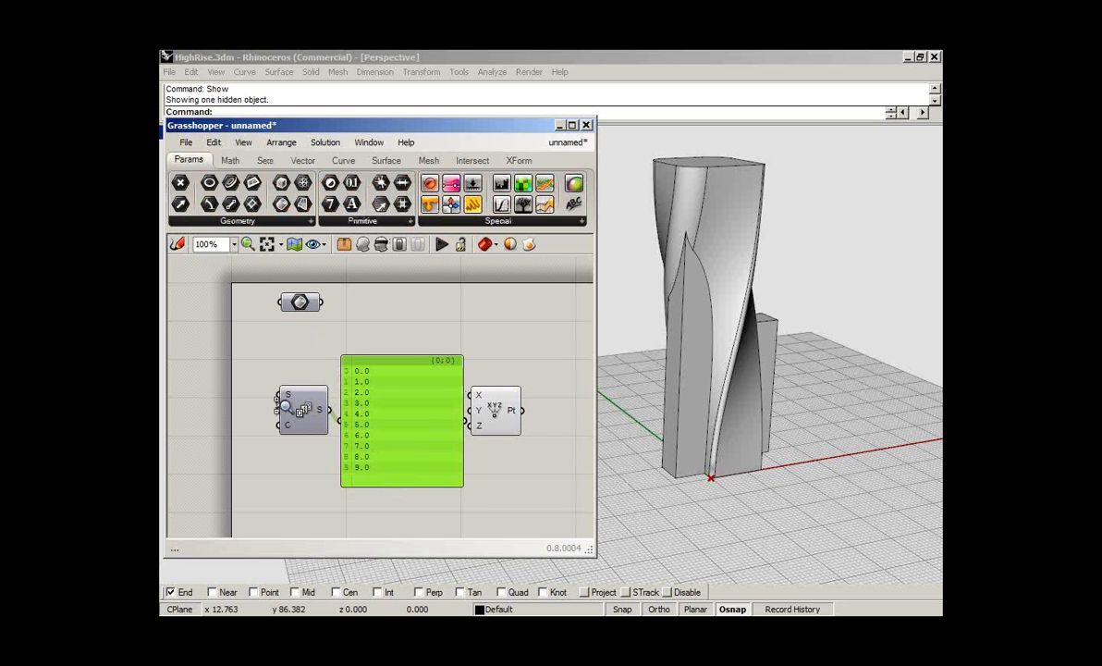
- Set the start number of the Series component to 3
{"action": "scroll", "coordinate": [285, 405], "scroll_direction": "up", "scroll_amount": 1}
{"action": "scroll", "coordinate": [286, 402], "scroll_direction": "up", "scroll_amount": 4}
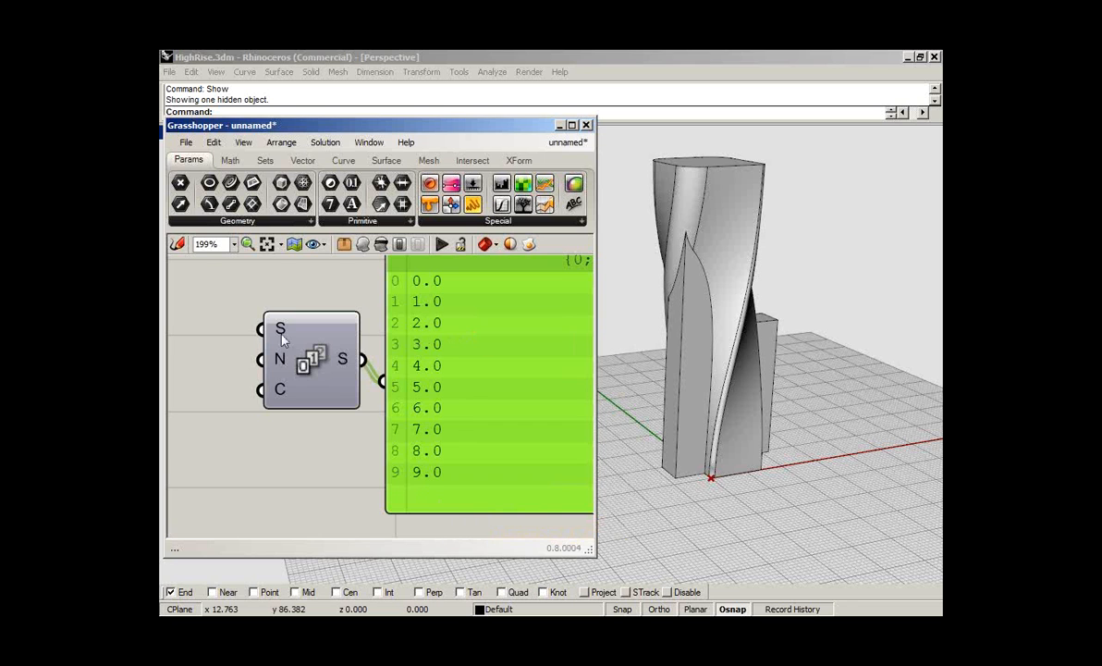
{"action": "mouse_move", "coordinate": [279, 336]}
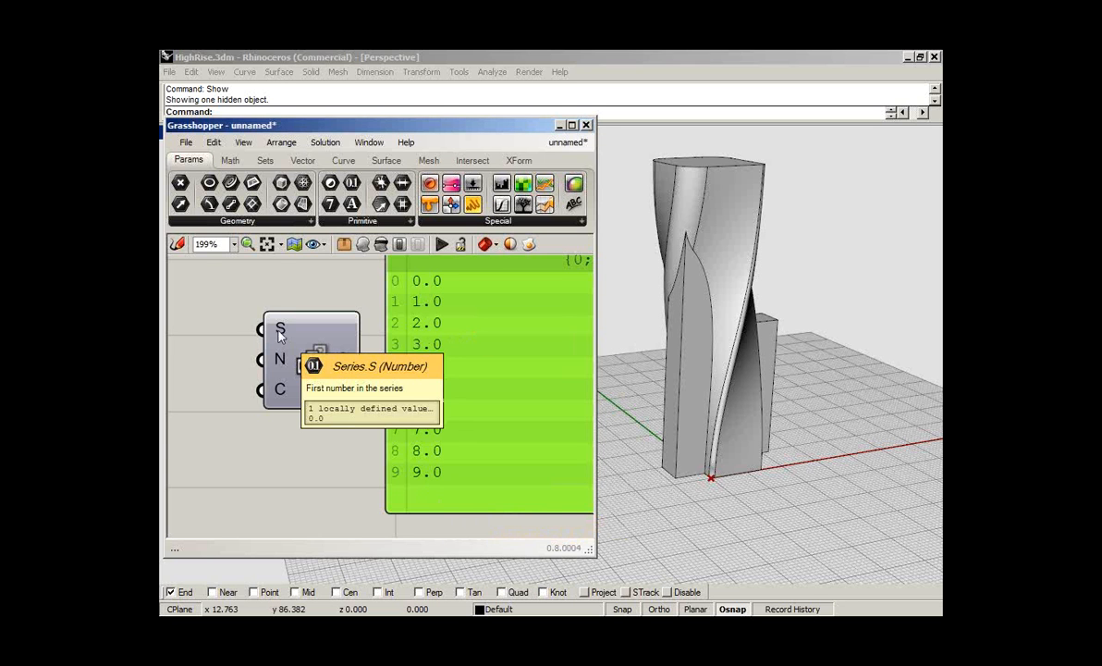
{"action": "right_click", "coordinate": [279, 336]}
{"action": "mouse_move", "coordinate": [390, 476]}
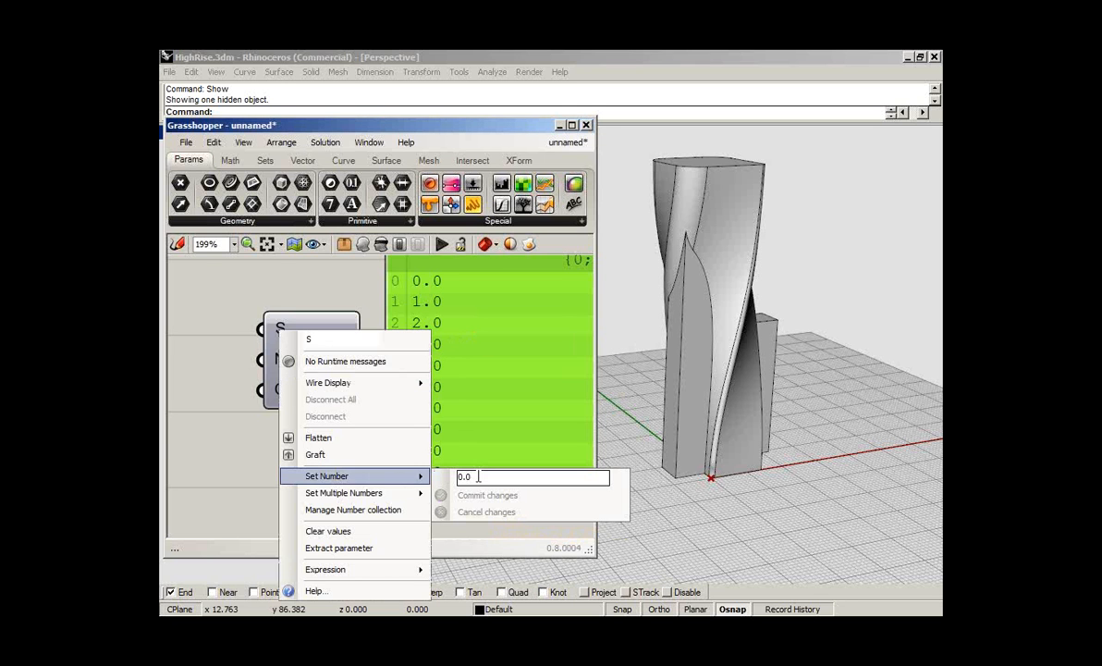
{"action": "type", "text": "3"}
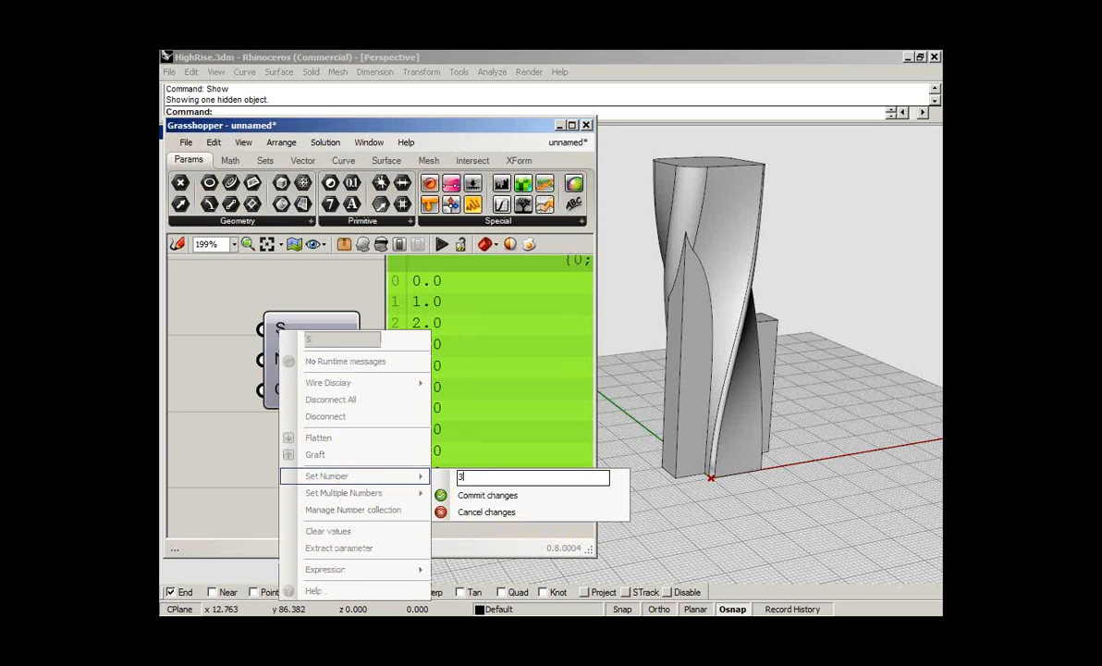
{"action": "left_click", "coordinate": [485, 494]}
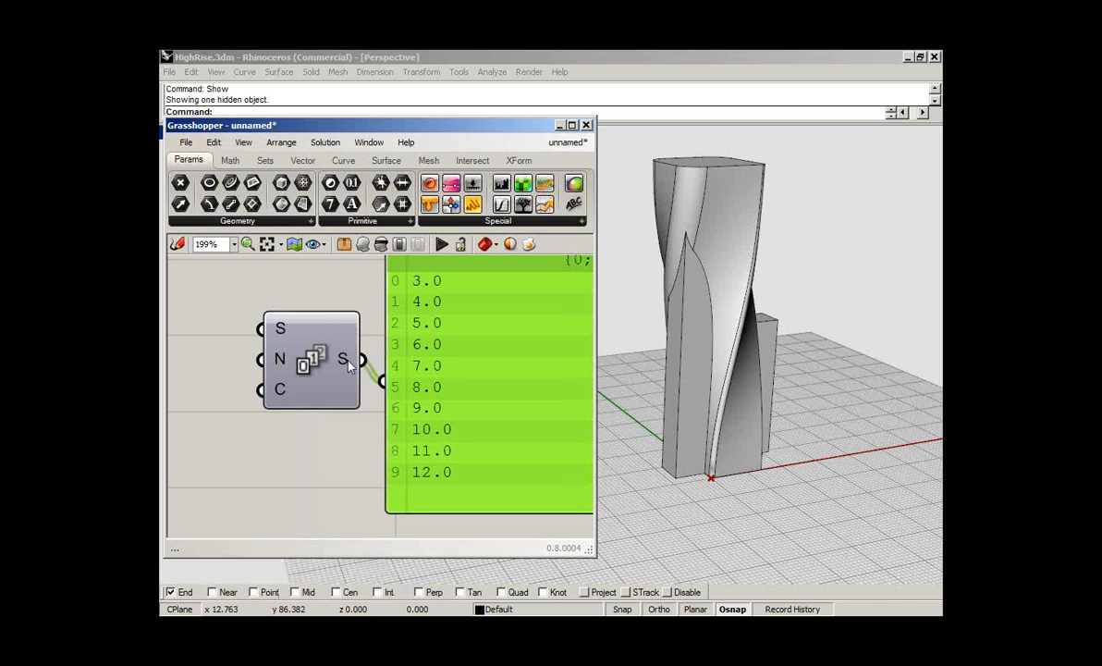
- Set the step size of the Series component to 4
{"action": "right_click", "coordinate": [279, 352]}
{"action": "mouse_move", "coordinate": [389, 490]}
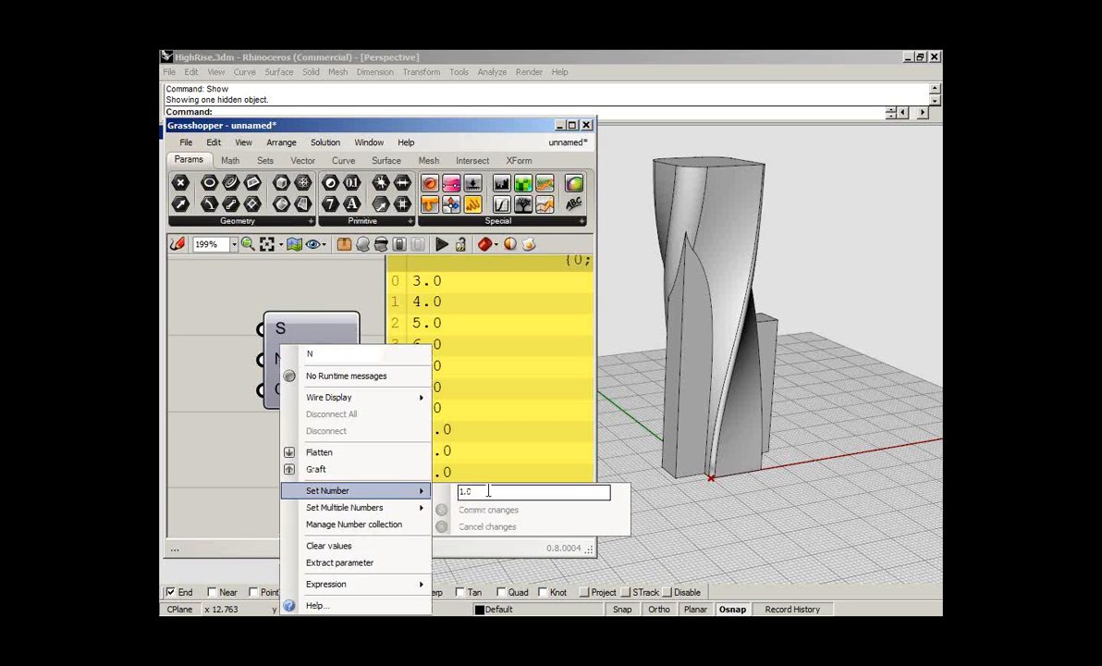
{"action": "double_click", "coordinate": [487, 491]}
{"action": "type", "text": "4"}
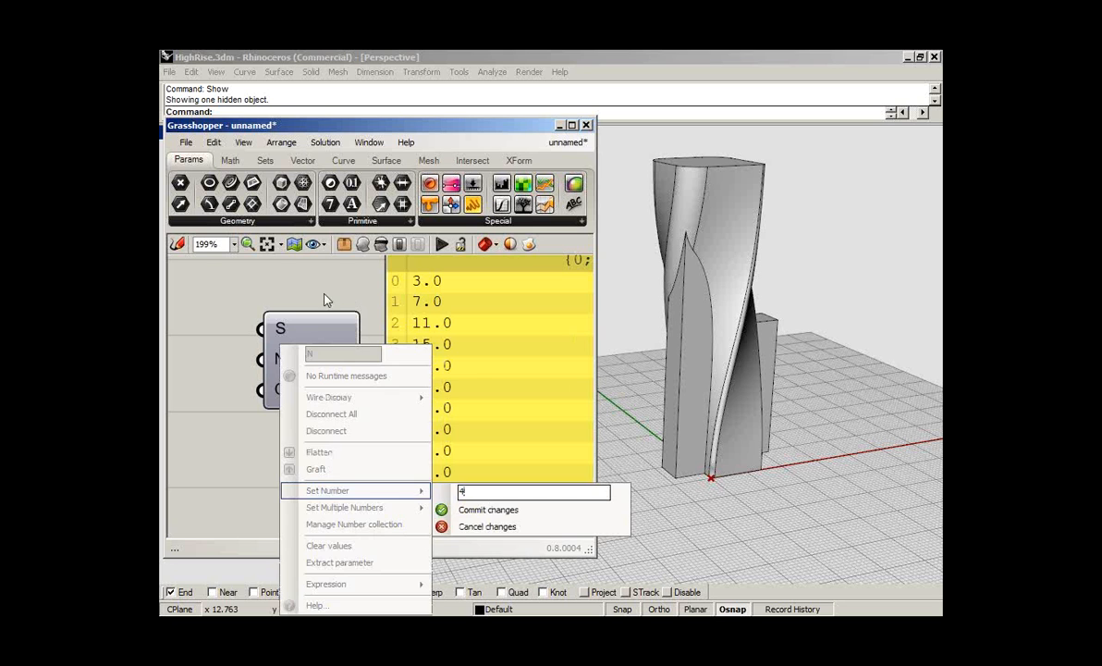
{"action": "key", "text": "Return"}
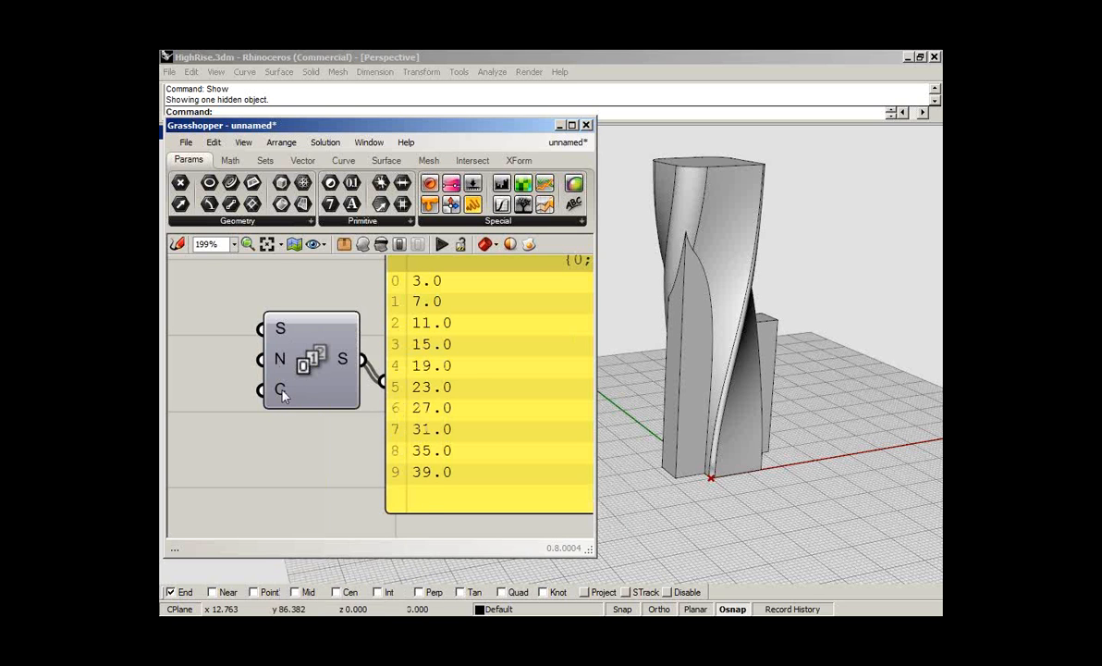
- Set the count of the Series component to 50
{"action": "right_click", "coordinate": [284, 396]}
{"action": "mouse_move", "coordinate": [333, 491]}
{"action": "double_click", "coordinate": [499, 491]}
{"action": "type", "text": "50"}
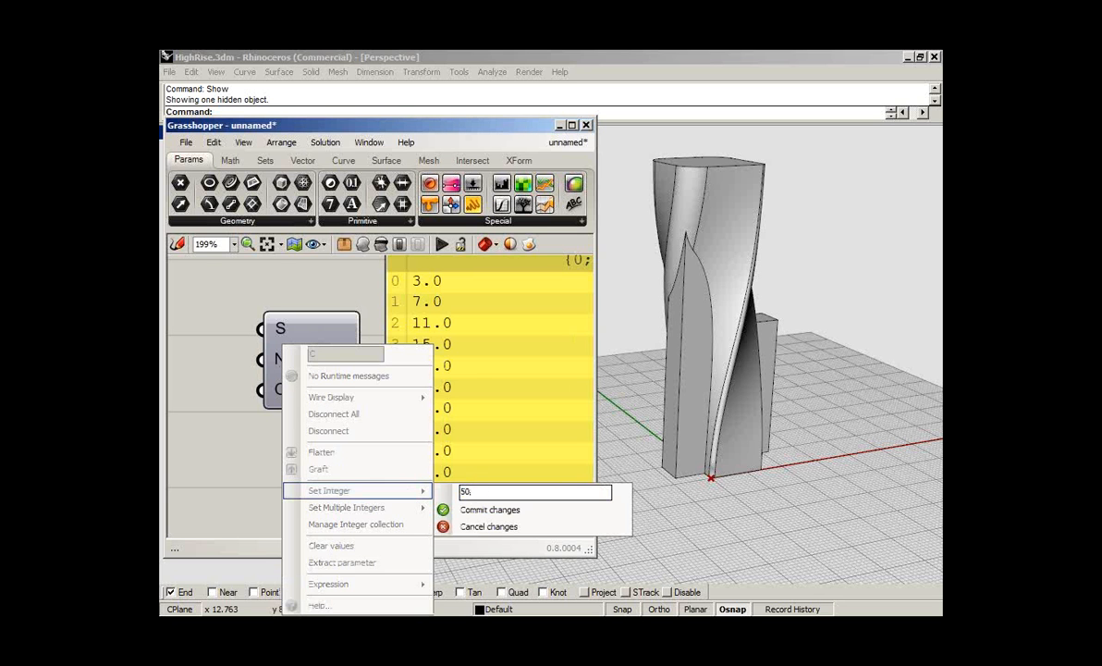
{"action": "left_click", "coordinate": [488, 509]}
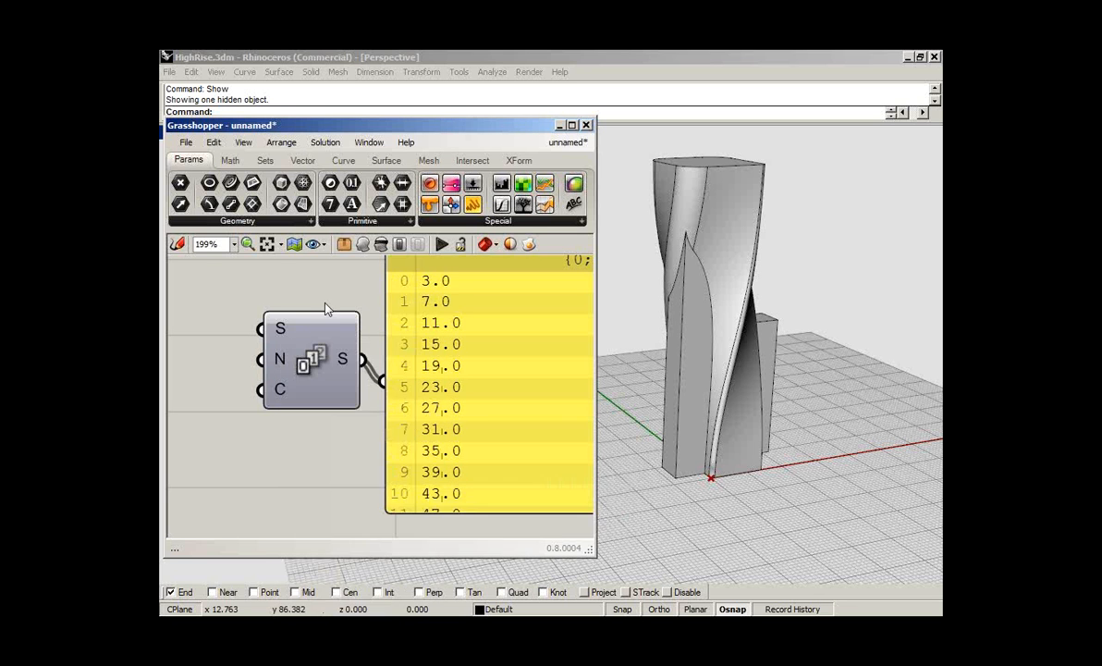
- Move the panel out of the way below and feed the Series values into the Z input of Point XYZ
{"action": "scroll", "coordinate": [326, 310], "scroll_direction": "down", "scroll_amount": 3}
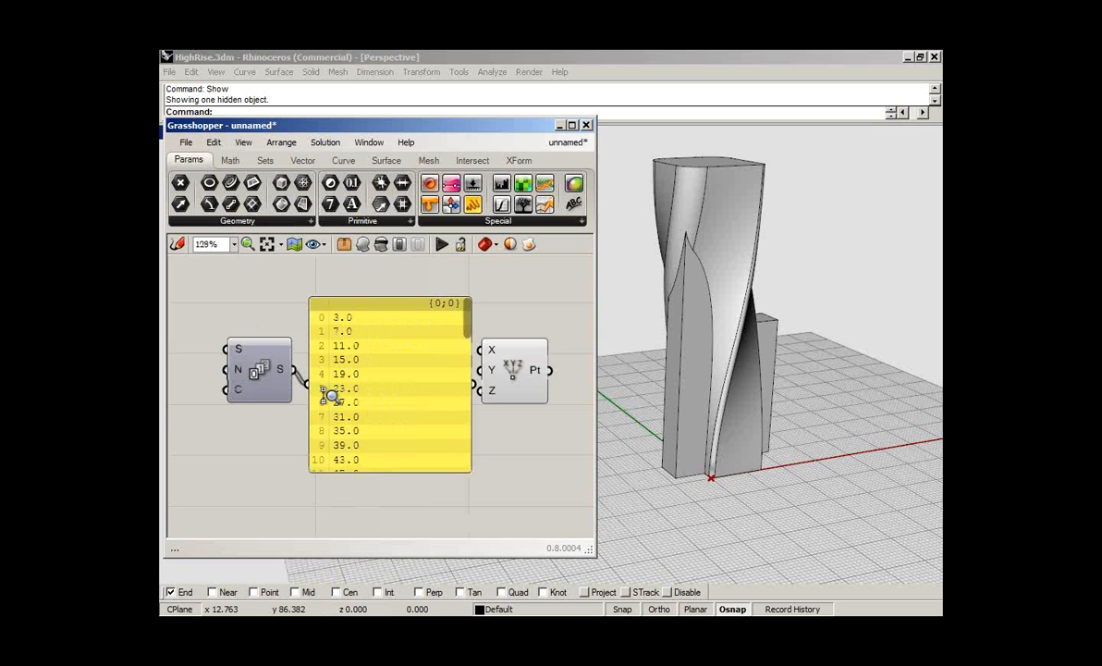
{"action": "scroll", "coordinate": [330, 396], "scroll_direction": "down", "scroll_amount": 1}
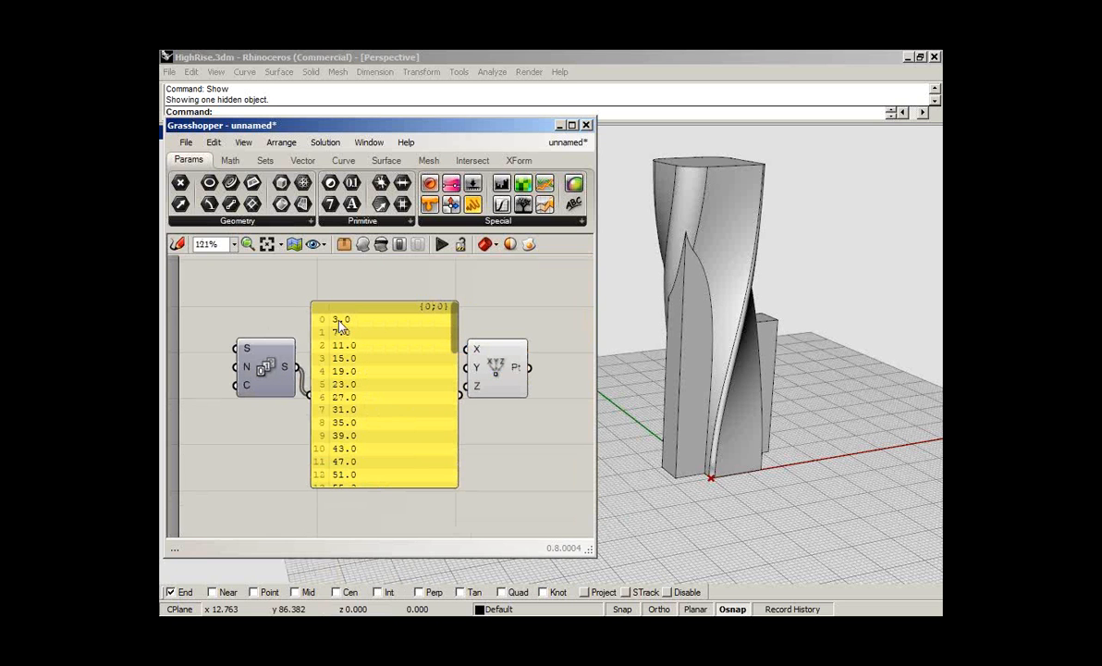
{"action": "left_click_drag", "start_coordinate": [456, 326], "coordinate": [456, 359]}
{"action": "scroll", "coordinate": [426, 381], "scroll_direction": "down", "scroll_amount": 9}
{"action": "left_click_drag", "start_coordinate": [365, 358], "coordinate": [378, 491]}
{"action": "left_click_drag", "start_coordinate": [297, 368], "coordinate": [459, 400]}
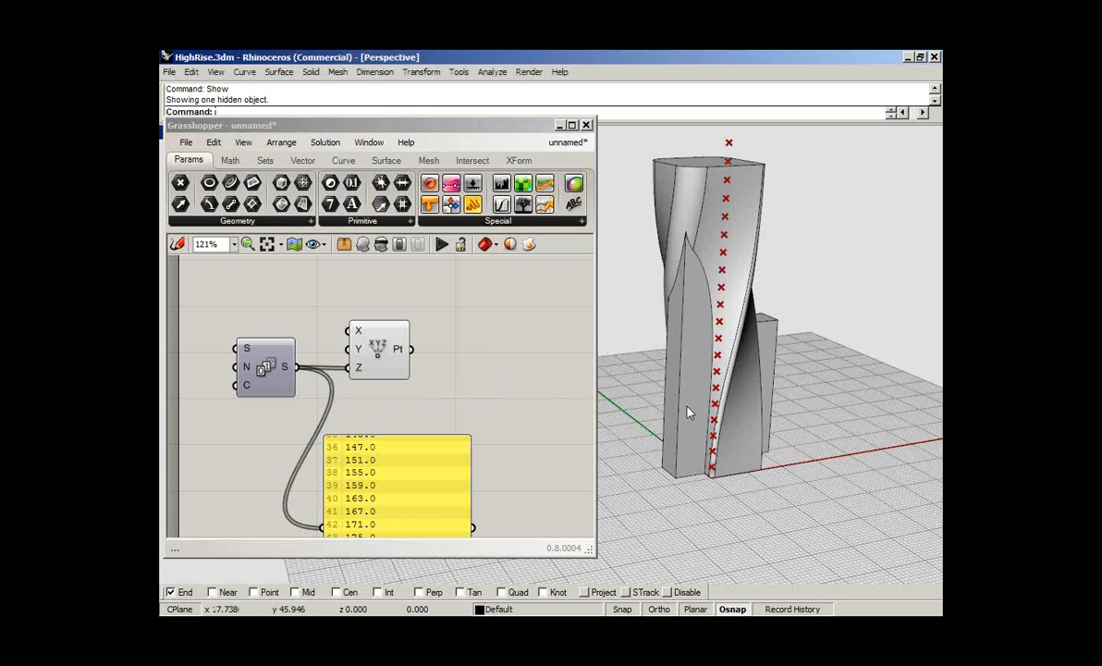
- Compare the full point stack with the tower in Rhino and set the Series count to 25
{"action": "right_click_drag", "start_coordinate": [687, 412], "coordinate": [683, 377]}
{"action": "scroll", "coordinate": [707, 426], "scroll_direction": "down", "scroll_amount": 8}
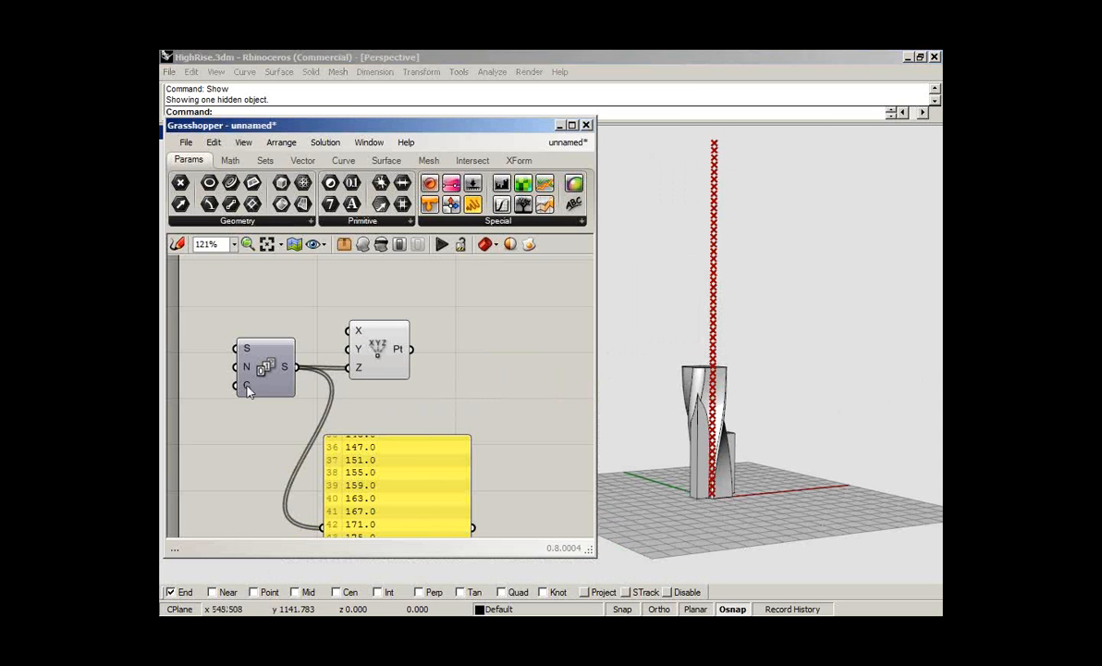
{"action": "right_click", "coordinate": [247, 388]}
{"action": "mouse_move", "coordinate": [364, 498]}
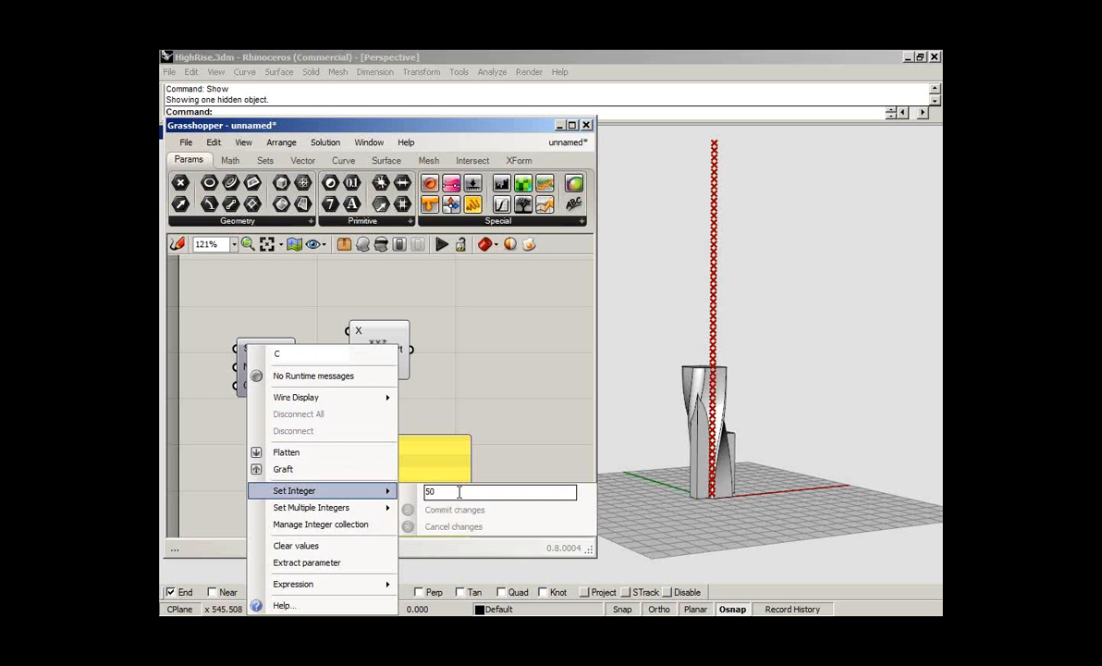
{"action": "left_click", "coordinate": [450, 492]}
{"action": "key", "text": "BackSpace"}
{"action": "key", "text": "BackSpace"}
{"action": "type", "text": "25"}
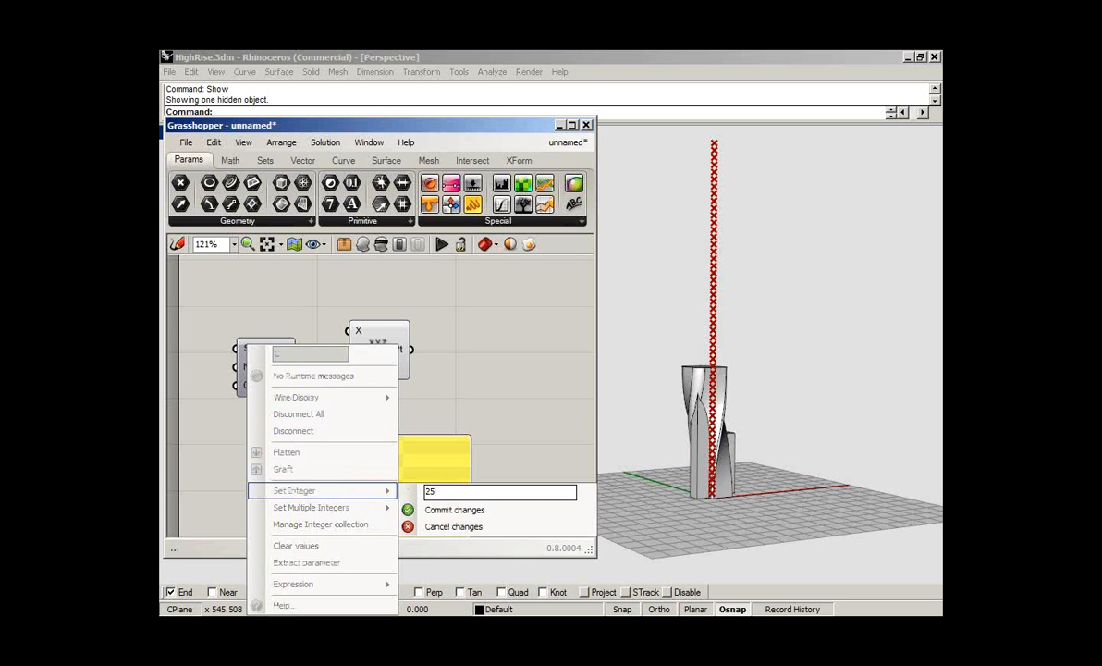
{"action": "left_click", "coordinate": [407, 450]}
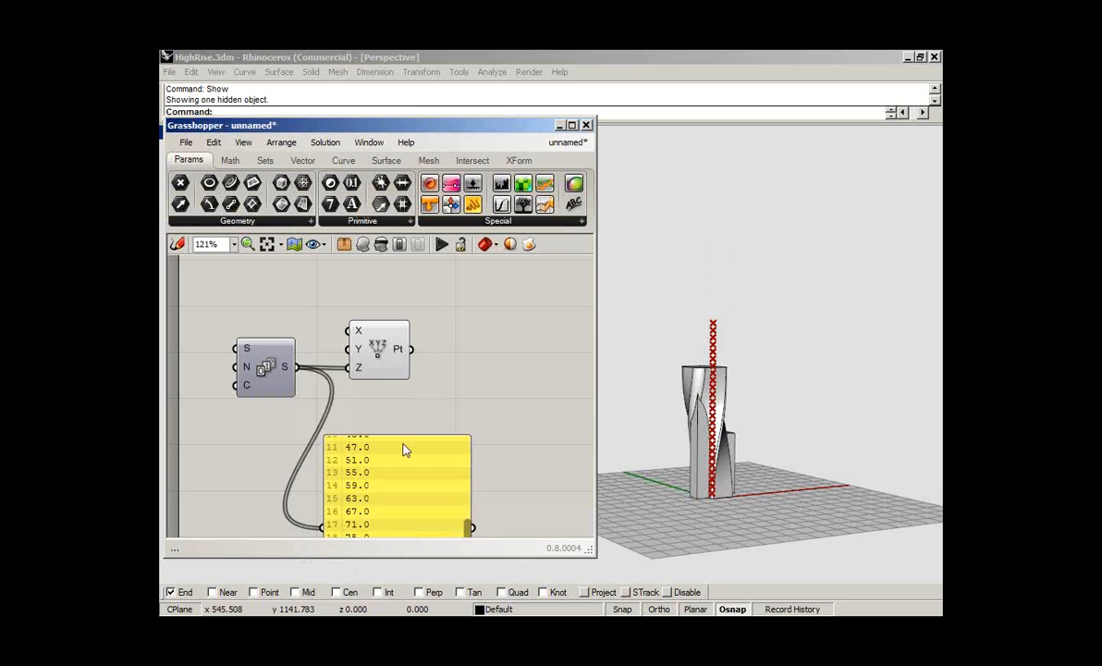
- Delete the panel of Series values and inspect the shortened point stack against the tower up close
{"action": "key", "text": "Delete"}
{"action": "left_click", "coordinate": [710, 386]}
{"action": "right_click_drag", "start_coordinate": [711, 388], "coordinate": [749, 416]}
{"action": "scroll", "coordinate": [740, 392], "scroll_direction": "up", "scroll_amount": 6}
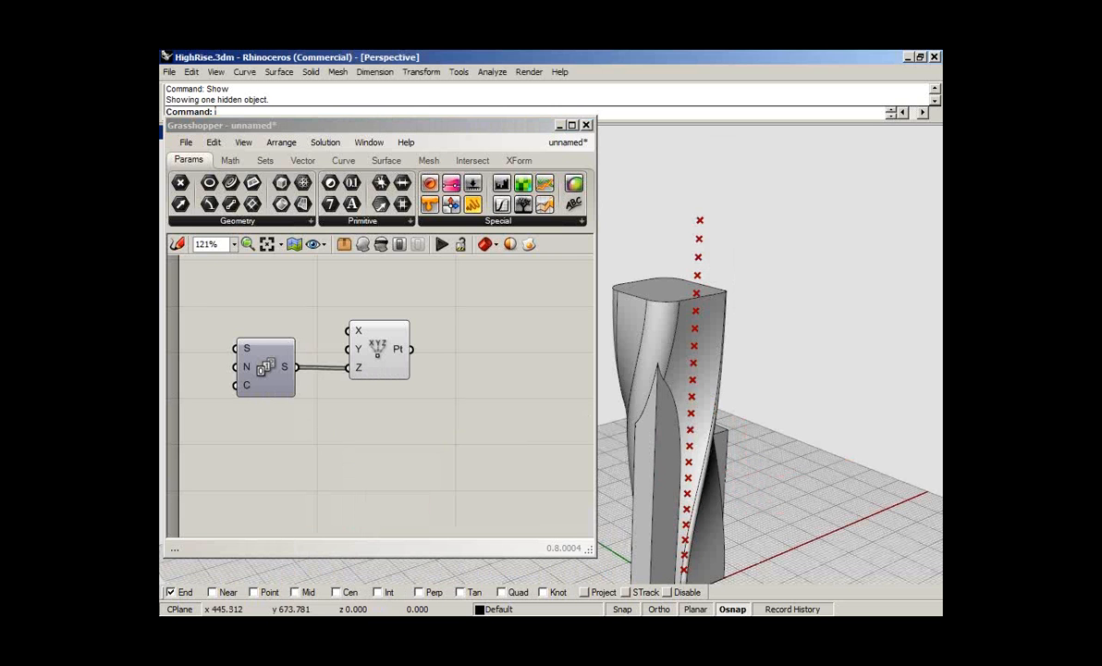
{"action": "right_click_drag", "start_coordinate": [720, 309], "coordinate": [780, 275], "text": "shift"}
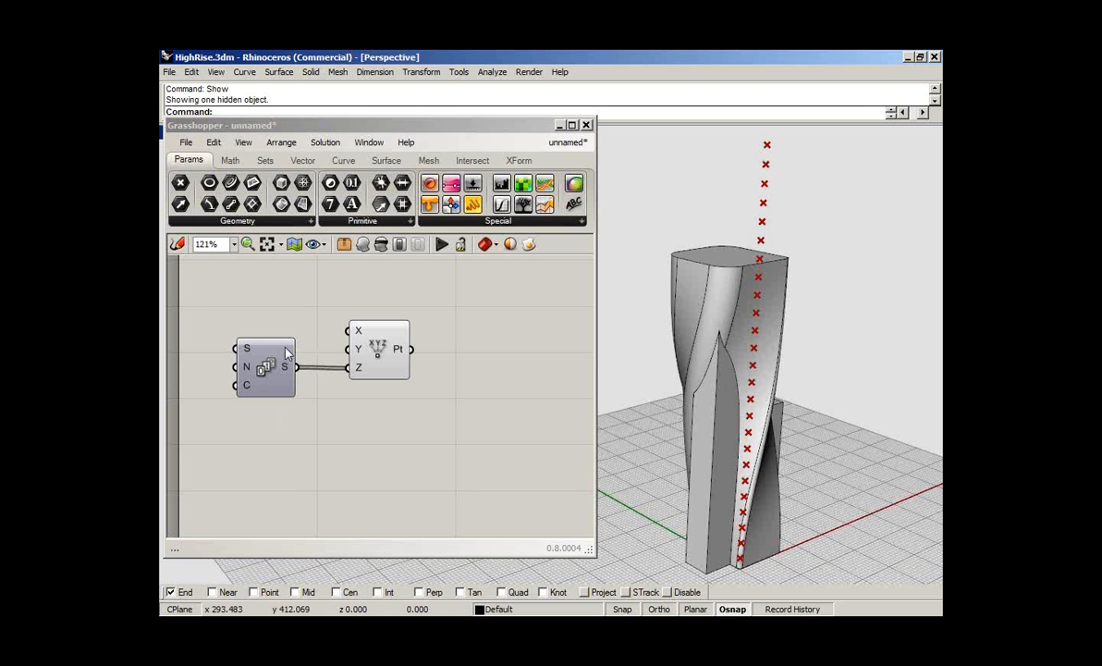
- Move the Point XYZ component closer to the Series component, leaving canvas space beyond it
{"action": "left_click_drag", "start_coordinate": [393, 301], "coordinate": [273, 464]}
{"action": "left_click", "coordinate": [356, 349]}
{"action": "right_click_drag", "start_coordinate": [356, 349], "coordinate": [360, 396]}
{"action": "left_click_drag", "start_coordinate": [432, 429], "coordinate": [272, 499]}
{"action": "left_click_drag", "start_coordinate": [273, 499], "coordinate": [283, 427]}
{"action": "left_click", "coordinate": [299, 363]}
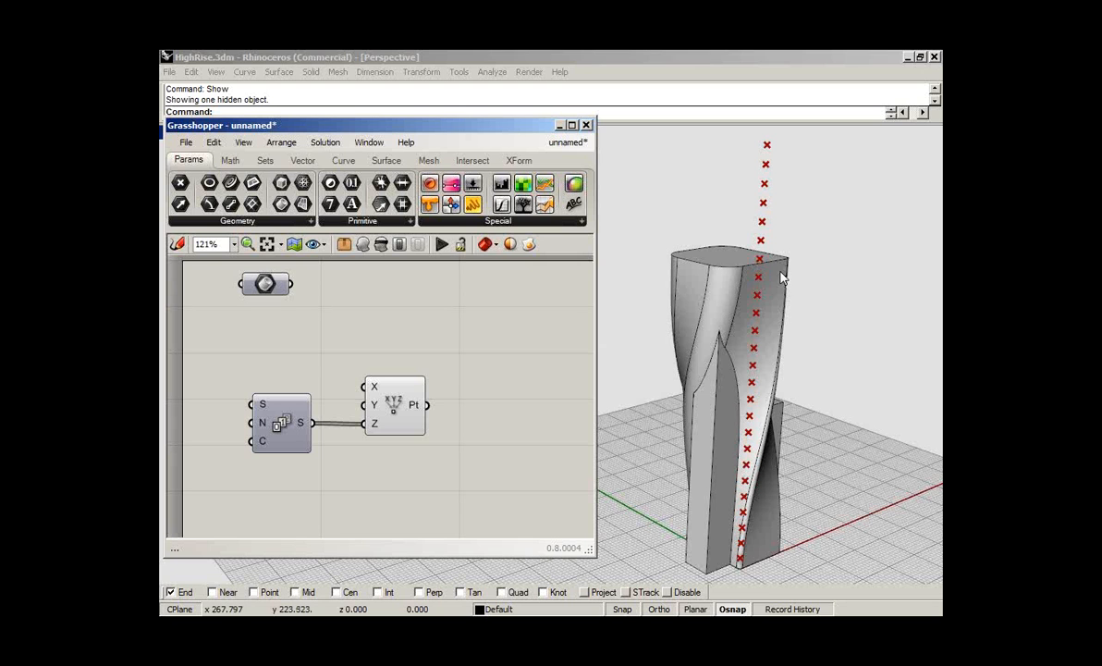
{"action": "left_click_drag", "start_coordinate": [398, 400], "coordinate": [367, 399]}
{"action": "left_click", "coordinate": [357, 336]}
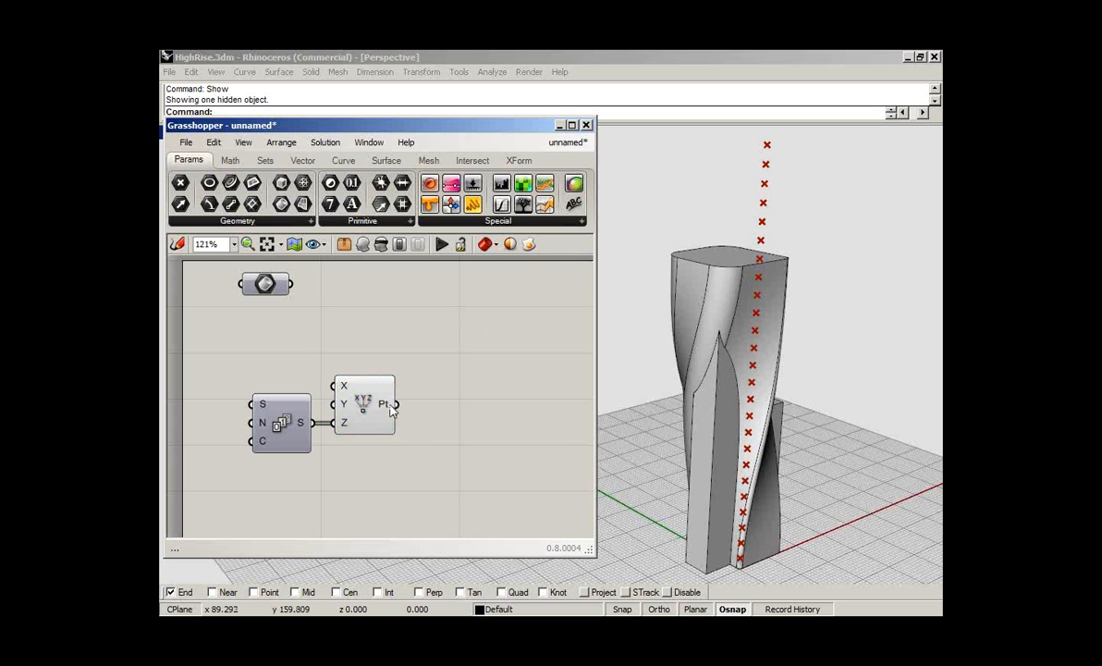
- Add a Plane parameter and feed it the points from the Point XYZ component
{"action": "mouse_move", "coordinate": [384, 405]}
{"action": "left_click_drag", "start_coordinate": [252, 184], "coordinate": [465, 392]}
{"action": "left_click_drag", "start_coordinate": [397, 404], "coordinate": [451, 375]}
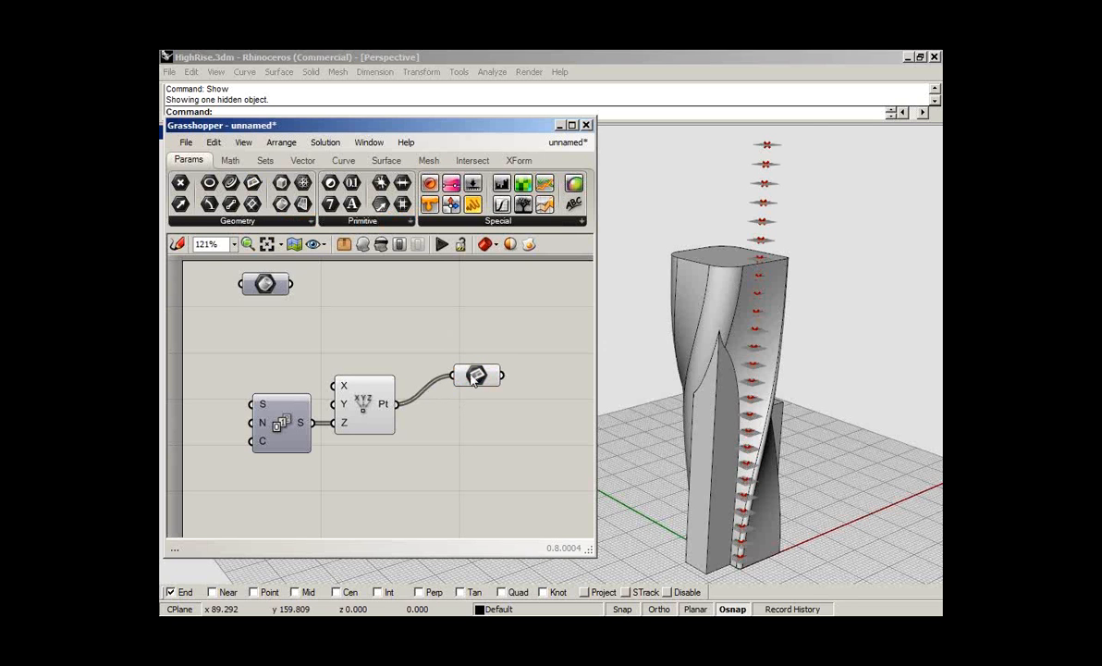
- Inspect the stacked planes up close in Rhino and turn off the preview of the Point XYZ component
{"action": "scroll", "coordinate": [757, 269], "scroll_direction": "up", "scroll_amount": 5}
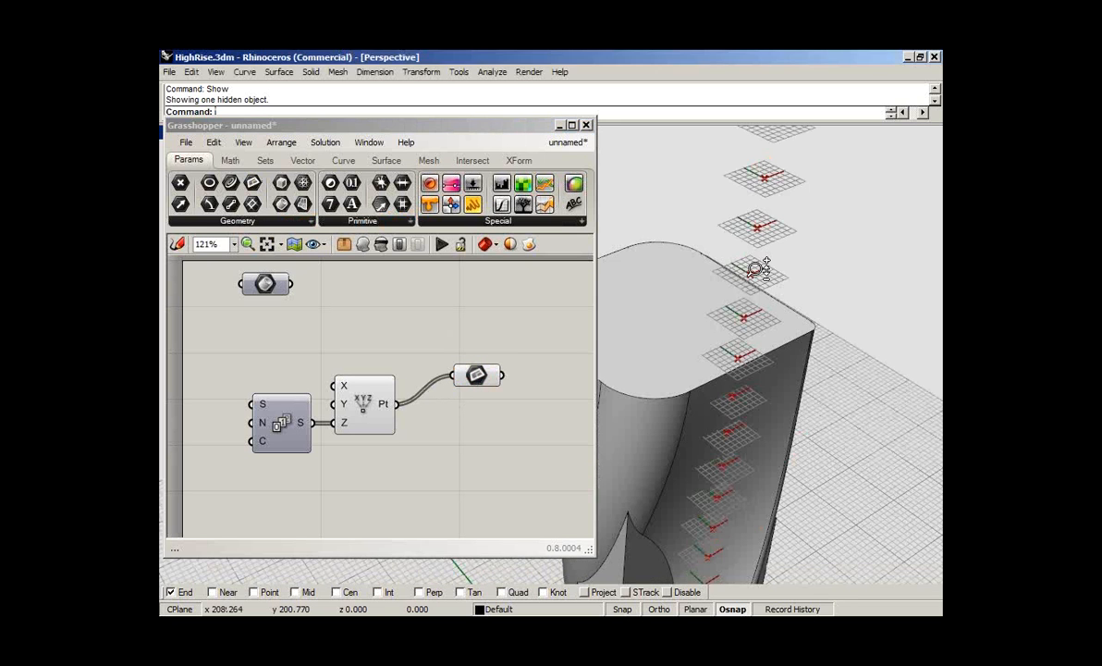
{"action": "scroll", "coordinate": [758, 268], "scroll_direction": "up", "scroll_amount": 3}
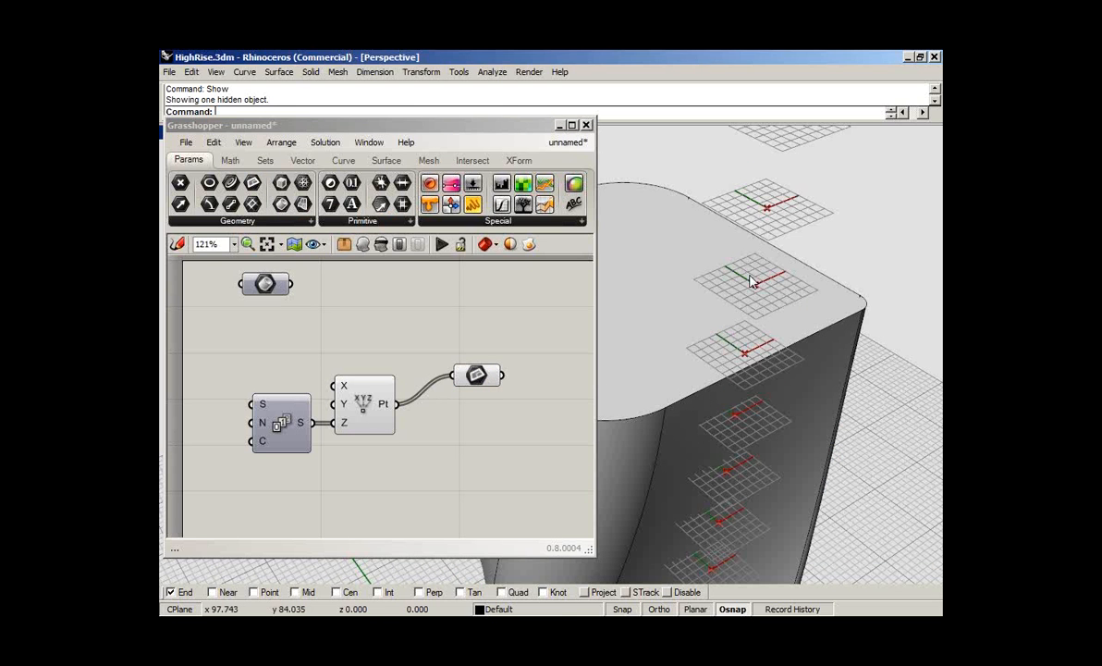
{"action": "right_click", "coordinate": [363, 407]}
{"action": "left_click", "coordinate": [428, 366]}
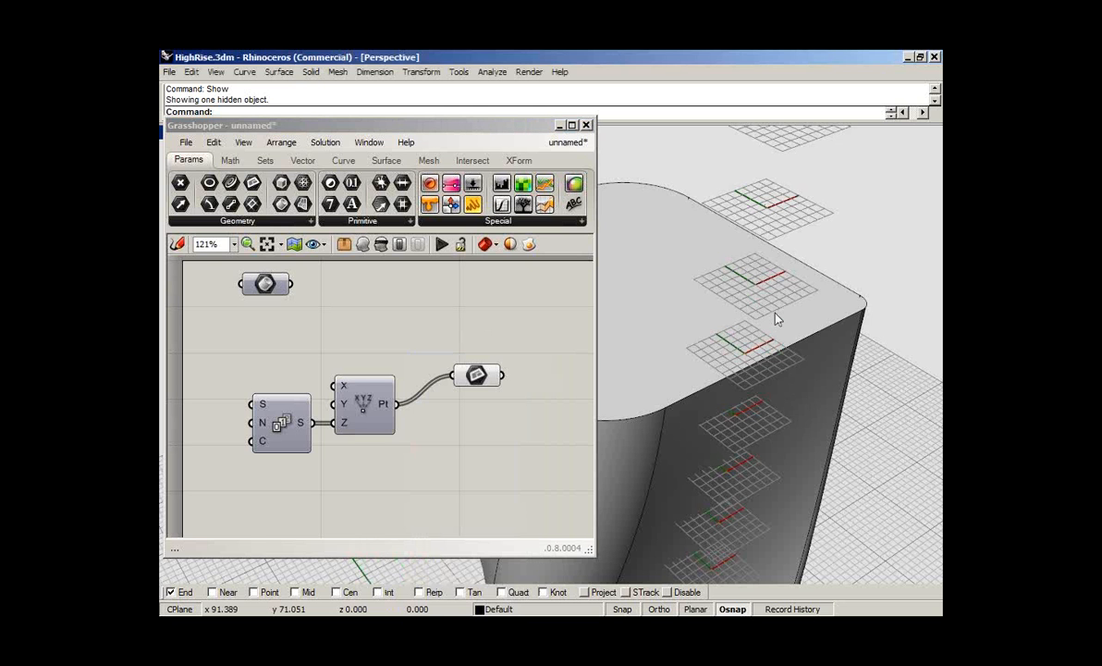
{"action": "scroll", "coordinate": [777, 333], "scroll_direction": "down", "scroll_amount": 1}
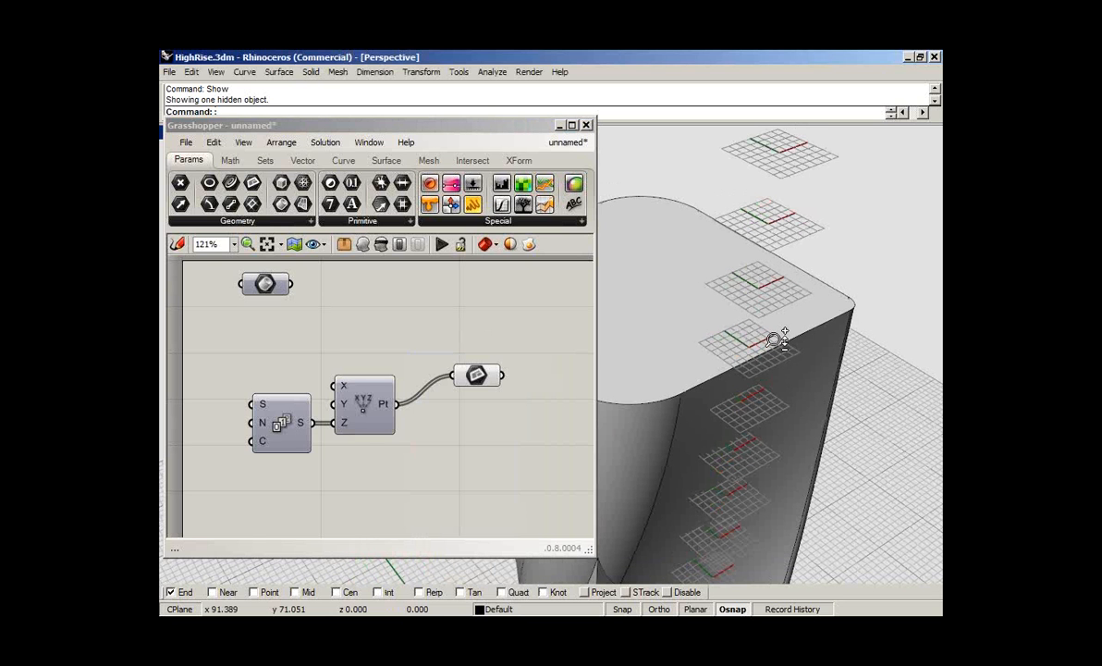
{"action": "scroll", "coordinate": [775, 339], "scroll_direction": "down", "scroll_amount": 5}
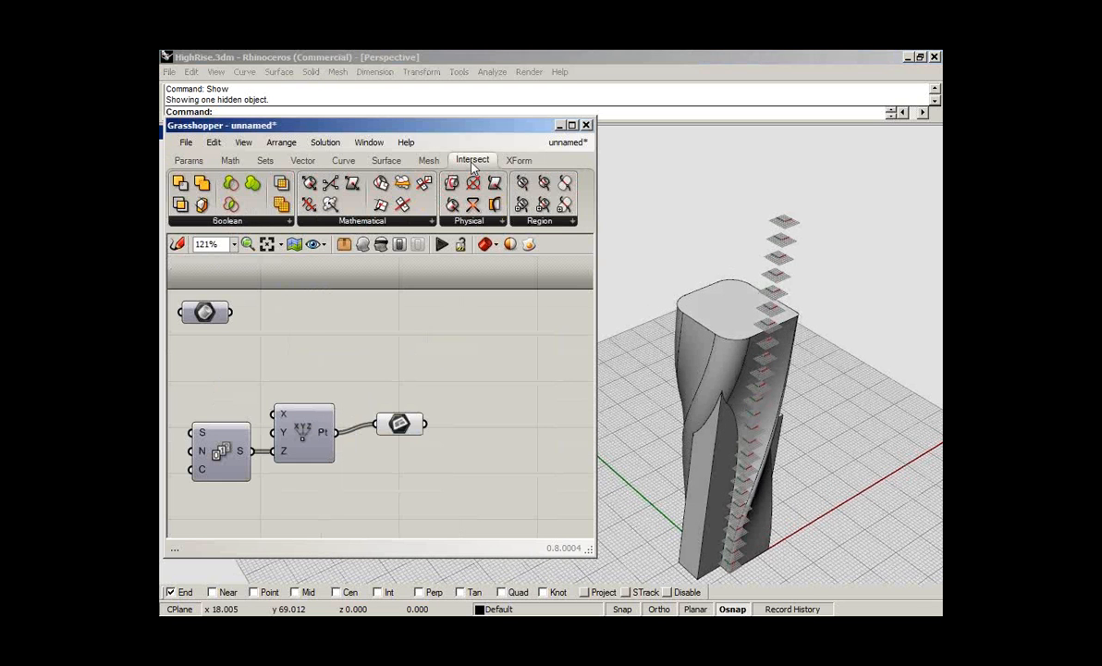
- Intersect the Brep parameter with the planes using a Brep | Plane component, and hide the original high-rise in Rhino
{"action": "left_click_drag", "start_coordinate": [451, 204], "coordinate": [465, 338]}
{"action": "left_click_drag", "start_coordinate": [434, 328], "coordinate": [231, 314]}
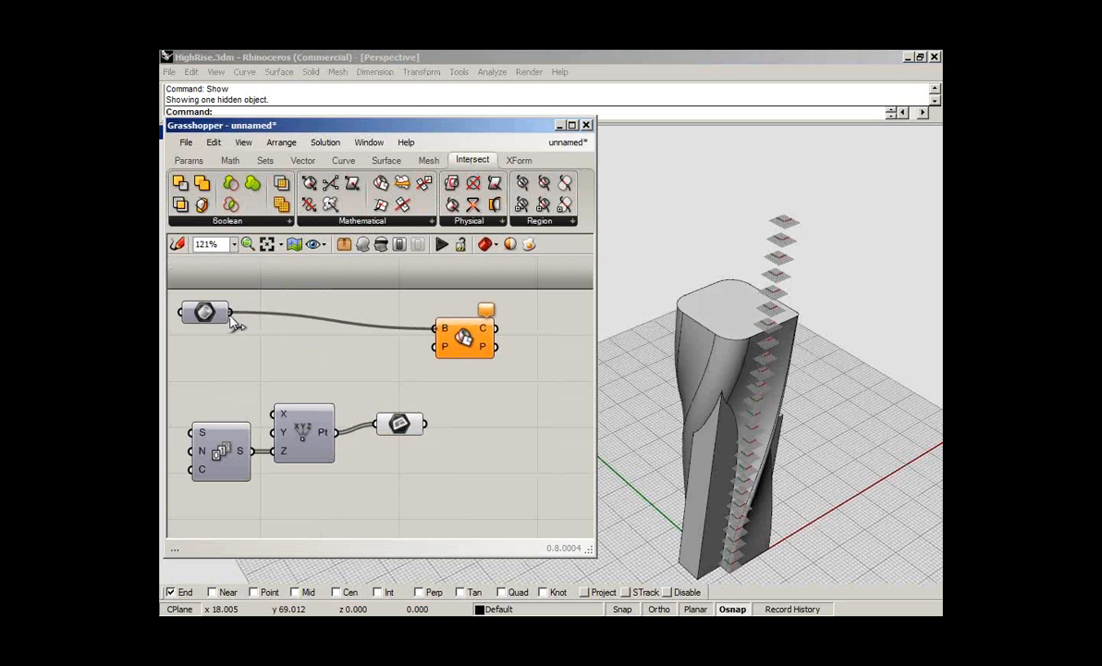
{"action": "left_click_drag", "start_coordinate": [424, 424], "coordinate": [435, 347]}
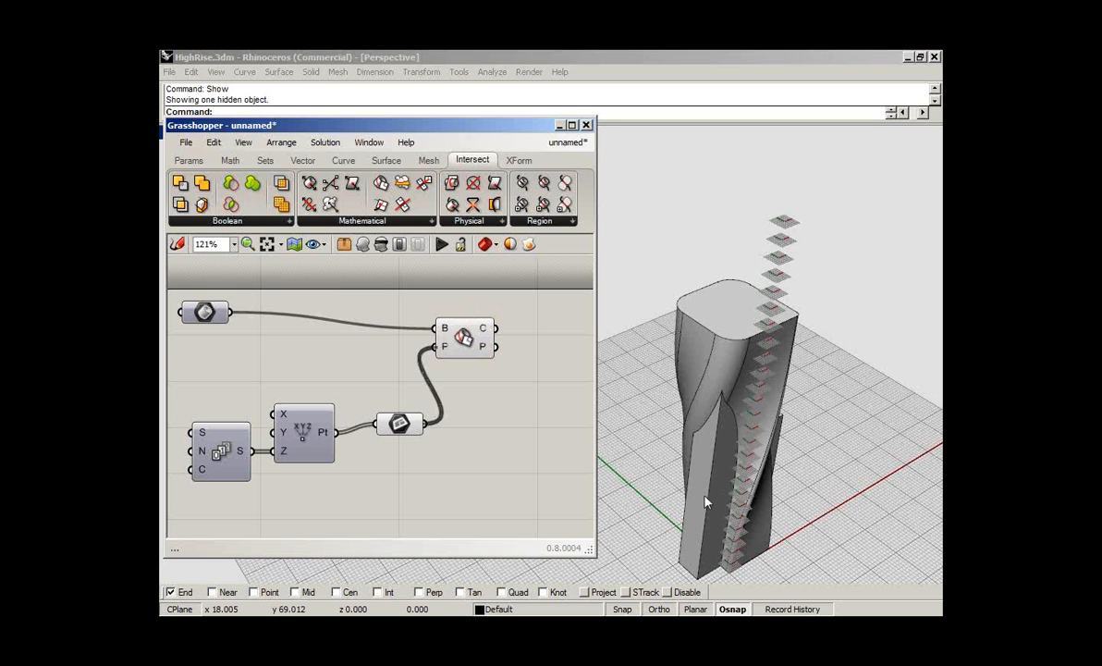
{"action": "left_click", "coordinate": [702, 308]}
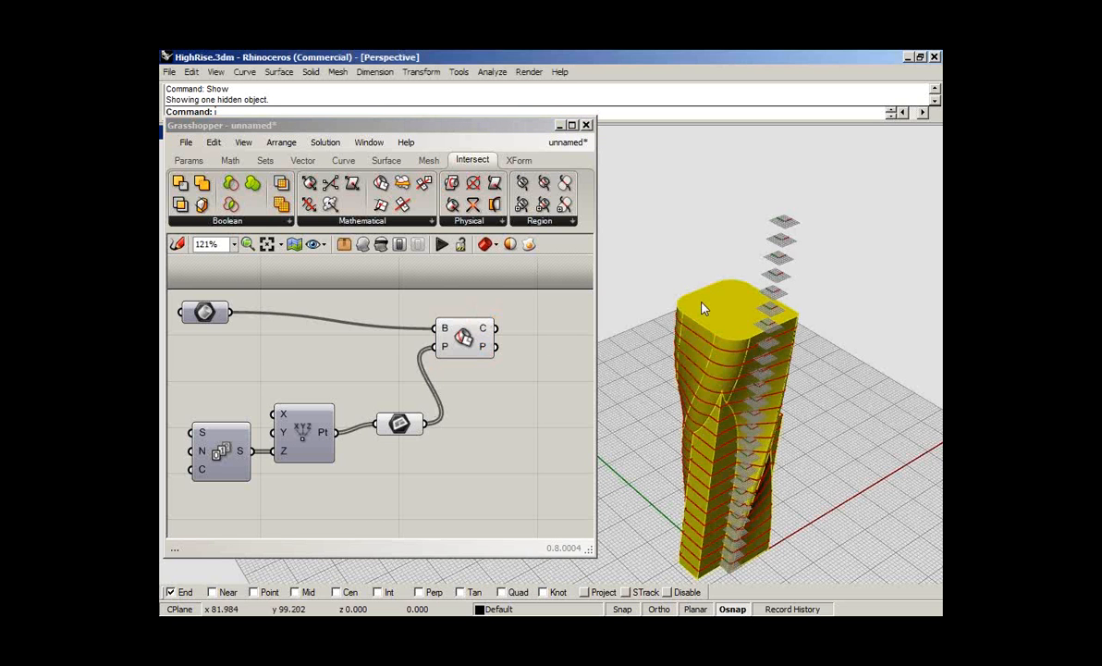
{"action": "key", "text": "ctrl+h"}
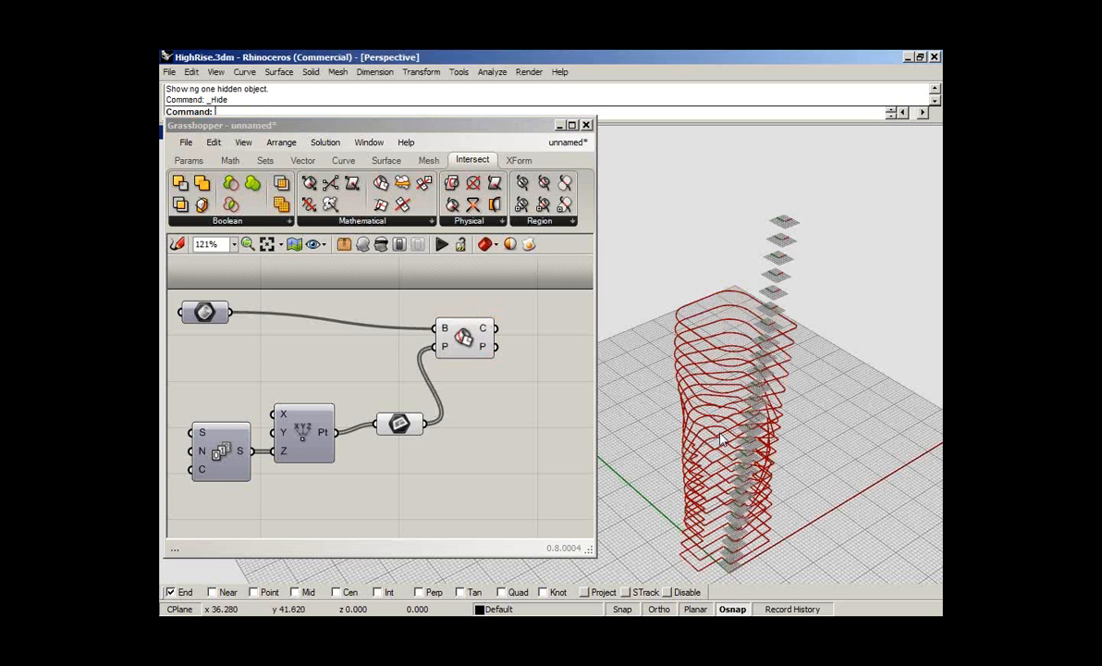
- Examine the horizontal section curves of the high-rise up close from several angles in Rhino
{"action": "scroll", "coordinate": [694, 507], "scroll_direction": "up", "scroll_amount": 3}
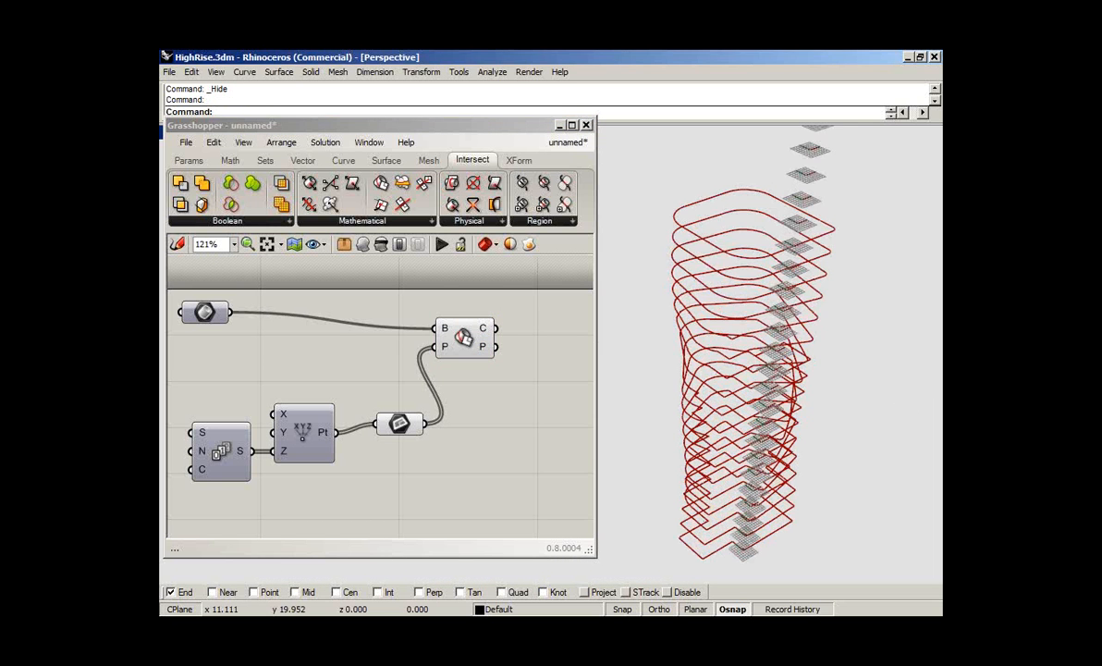
{"action": "scroll", "coordinate": [737, 428], "scroll_direction": "up", "scroll_amount": 1}
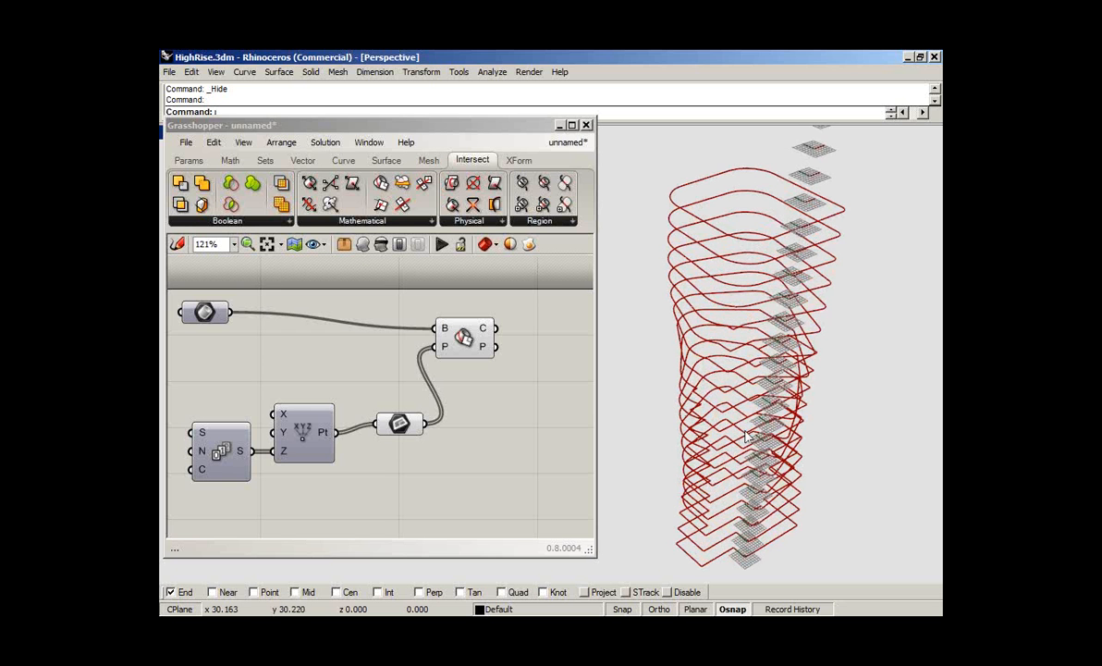
{"action": "right_click_drag", "start_coordinate": [740, 517], "coordinate": [717, 391]}
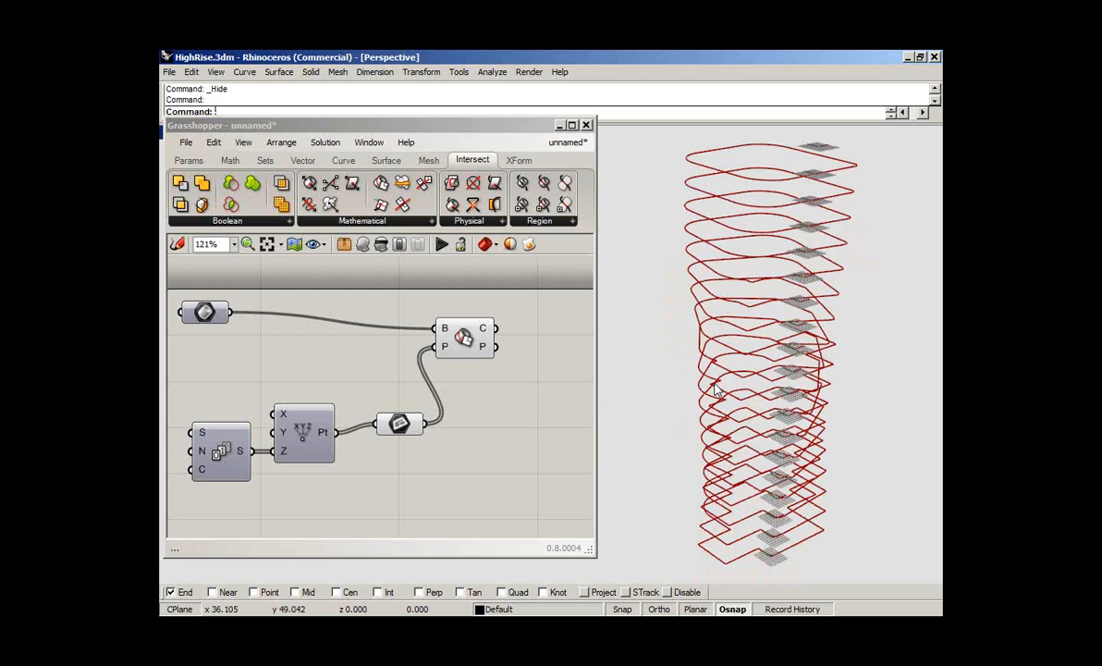
{"action": "scroll", "coordinate": [717, 391], "scroll_direction": "up", "scroll_amount": 3}
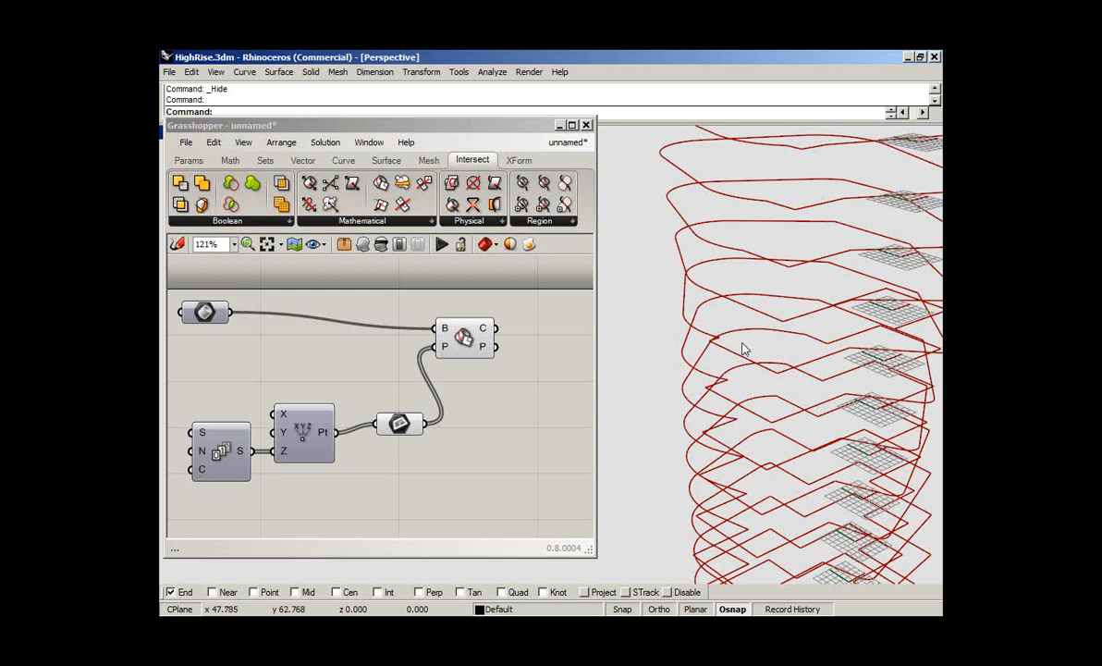
{"action": "scroll", "coordinate": [743, 349], "scroll_direction": "down", "scroll_amount": 1}
{"action": "scroll", "coordinate": [744, 444], "scroll_direction": "down", "scroll_amount": 5}
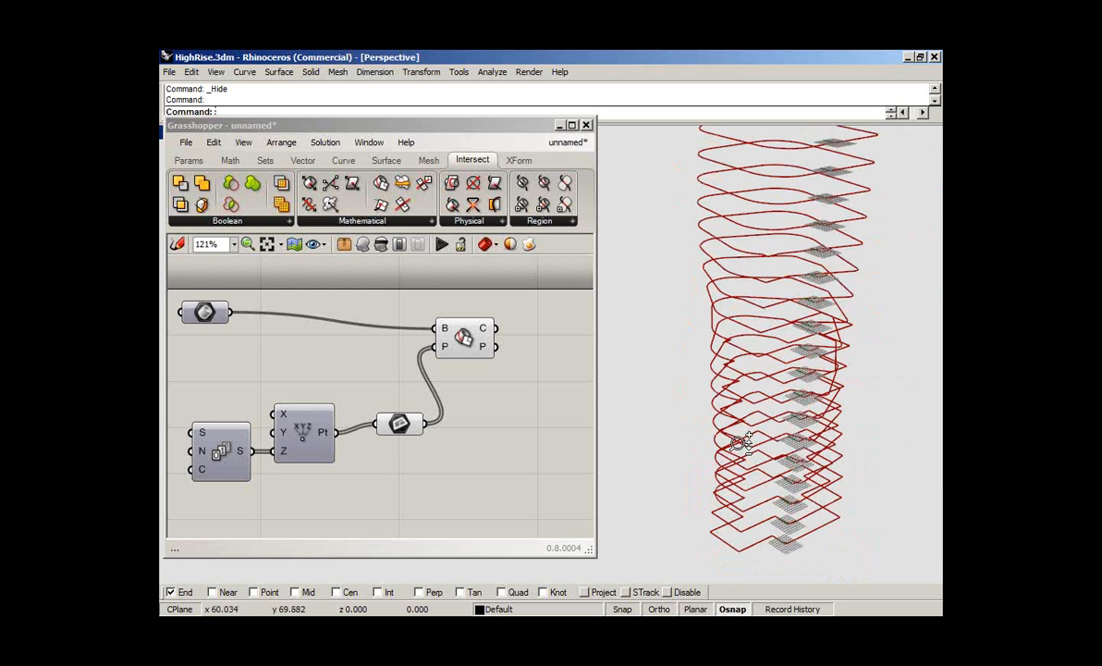
{"action": "right_click_drag", "start_coordinate": [747, 446], "coordinate": [721, 379]}
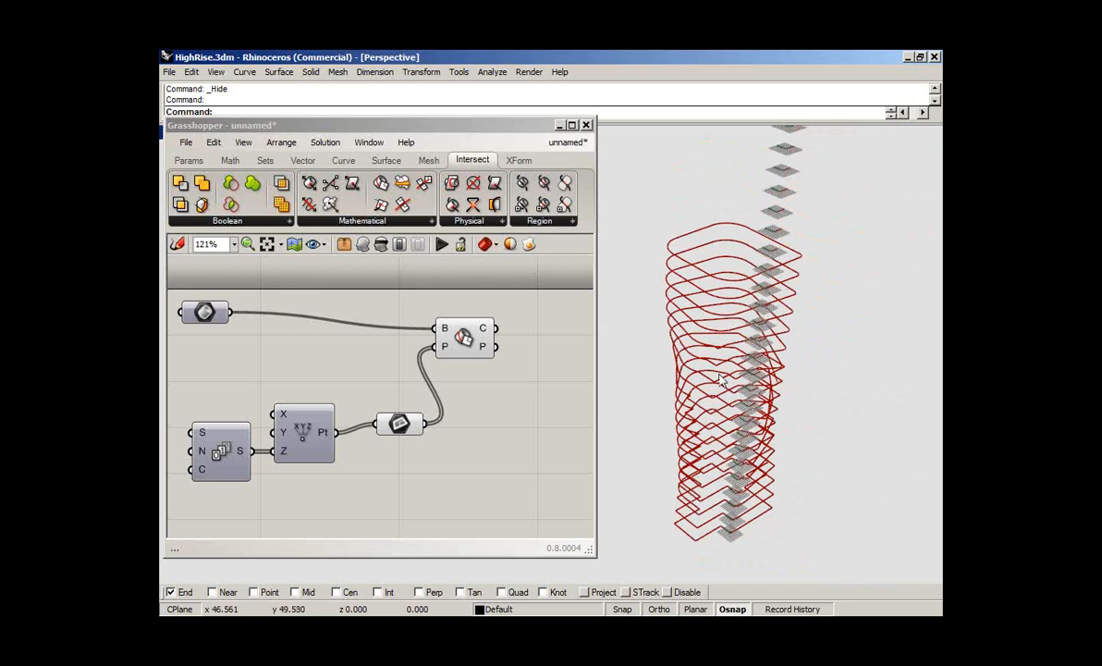
- Shift the Plane parameter and the Brep | Plane component slightly, and turn off the Plane parameter's preview
{"action": "left_click", "coordinate": [405, 425]}
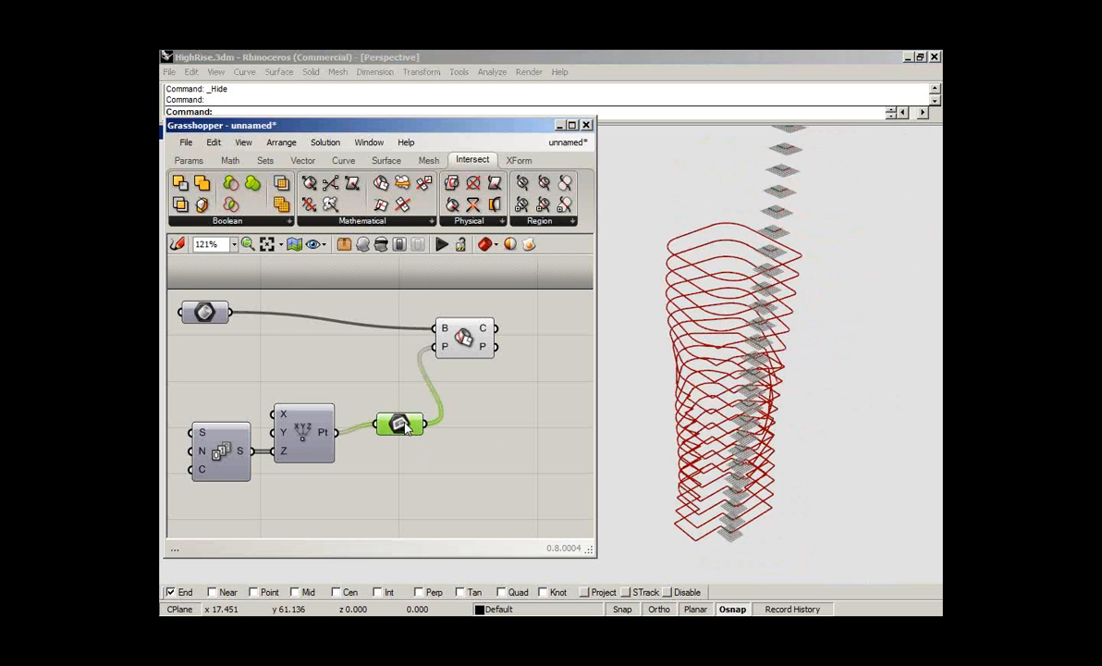
{"action": "left_click_drag", "start_coordinate": [405, 425], "coordinate": [388, 410]}
{"action": "left_click_drag", "start_coordinate": [460, 336], "coordinate": [464, 353]}
{"action": "left_click", "coordinate": [386, 407]}
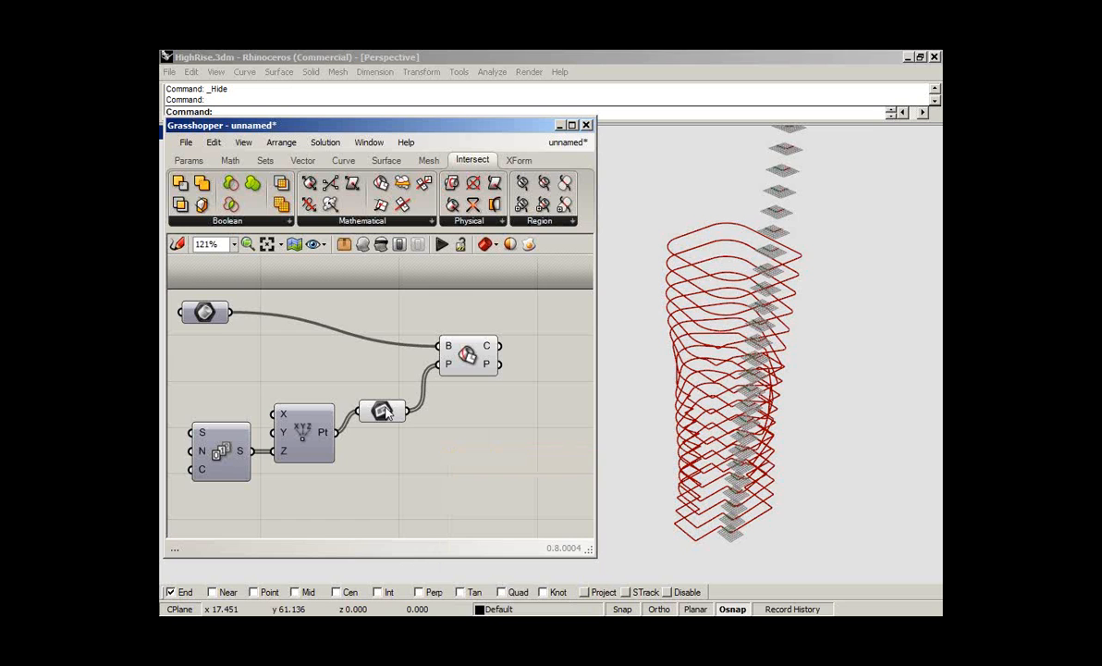
{"action": "right_click_drag", "start_coordinate": [386, 407], "coordinate": [387, 409]}
{"action": "right_click", "coordinate": [386, 413]}
{"action": "left_click", "coordinate": [407, 302]}
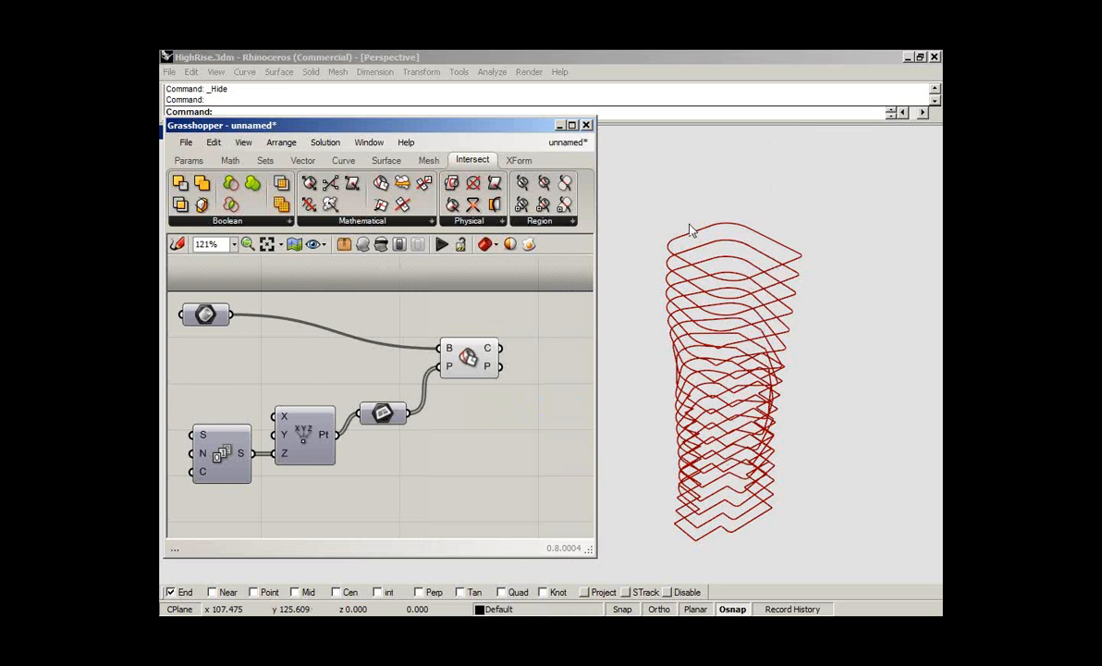
- Add a Brep Area component fed by the section curves of the Brep | Plane component, and read its runtime messages
{"action": "right_click_drag", "start_coordinate": [476, 446], "coordinate": [352, 449]}
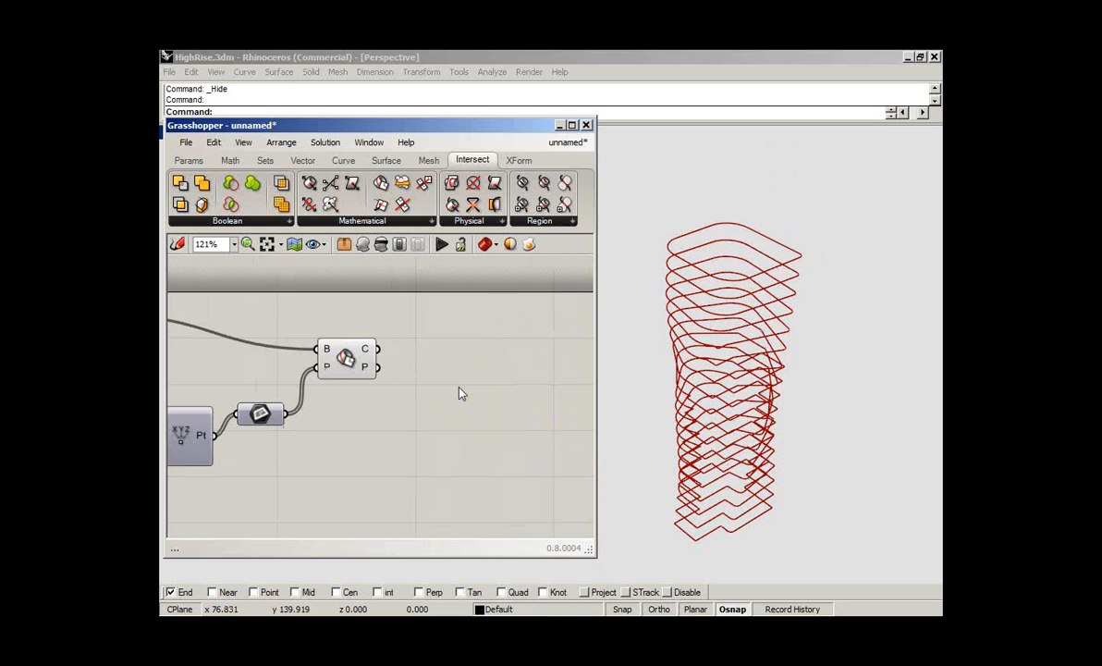
{"action": "double_click", "coordinate": [461, 394]}
{"action": "type", "text": "area"}
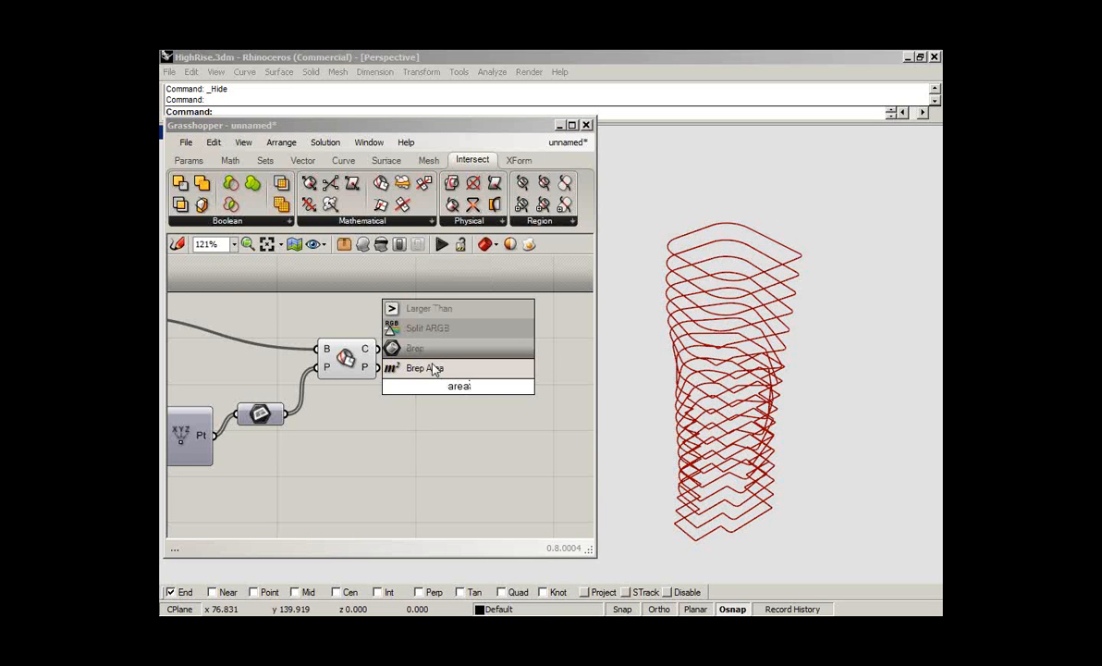
{"action": "left_click", "coordinate": [436, 370]}
{"action": "left_click_drag", "start_coordinate": [457, 385], "coordinate": [469, 354]}
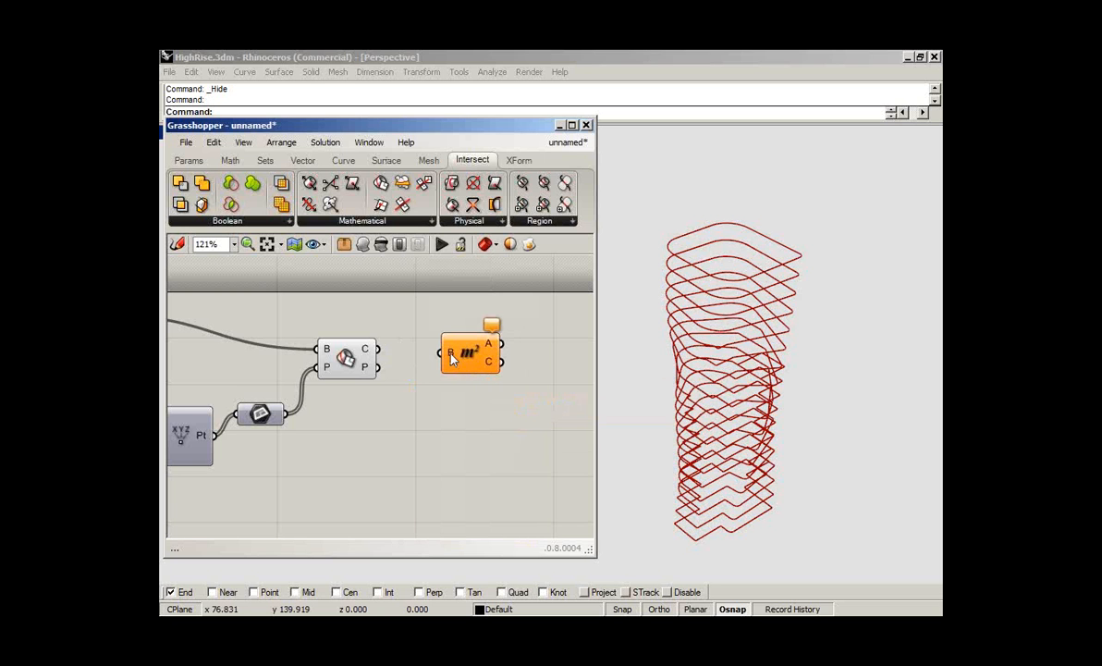
{"action": "left_click_drag", "start_coordinate": [377, 349], "coordinate": [435, 360]}
{"action": "left_click_drag", "start_coordinate": [464, 359], "coordinate": [467, 397]}
{"action": "left_click", "coordinate": [461, 341]}
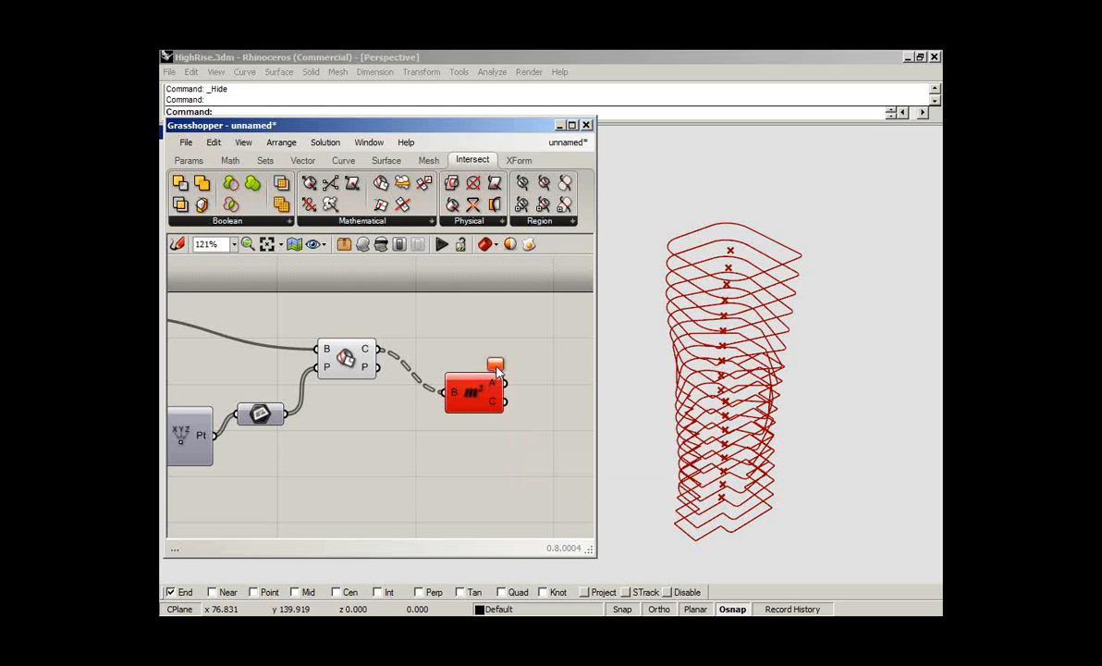
{"action": "mouse_move", "coordinate": [497, 369]}
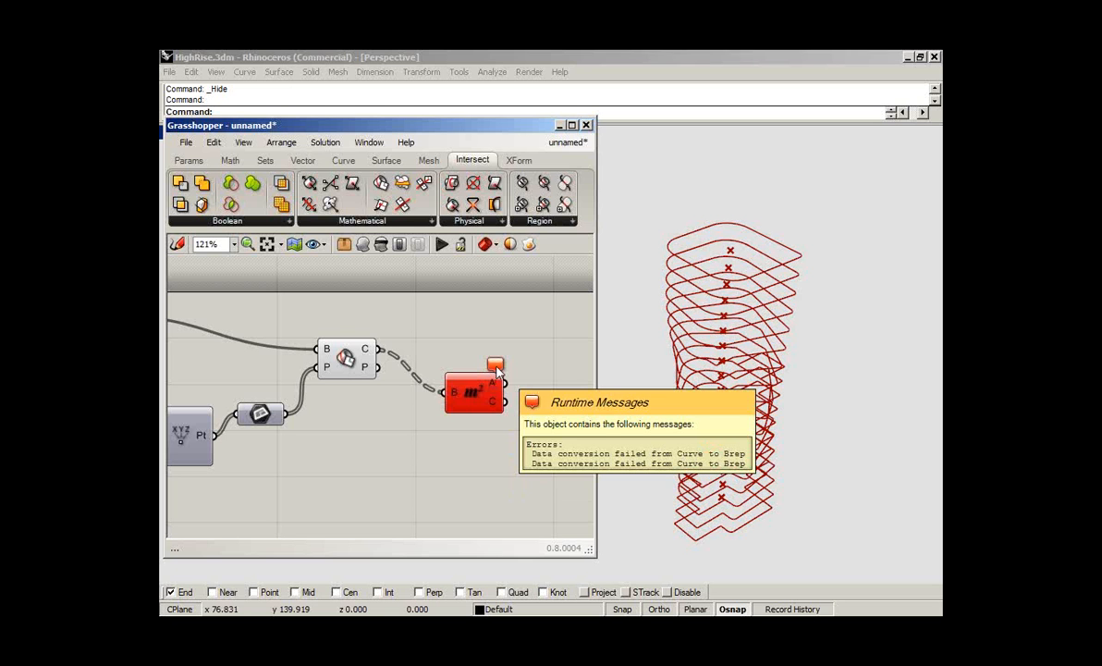
- Move the Brep Area component aside and feed the section curves into a new Brep parameter to preview them as surfaces
{"action": "left_click_drag", "start_coordinate": [472, 393], "coordinate": [504, 448]}
{"action": "left_click", "coordinate": [447, 351]}
{"action": "left_click", "coordinate": [189, 161]}
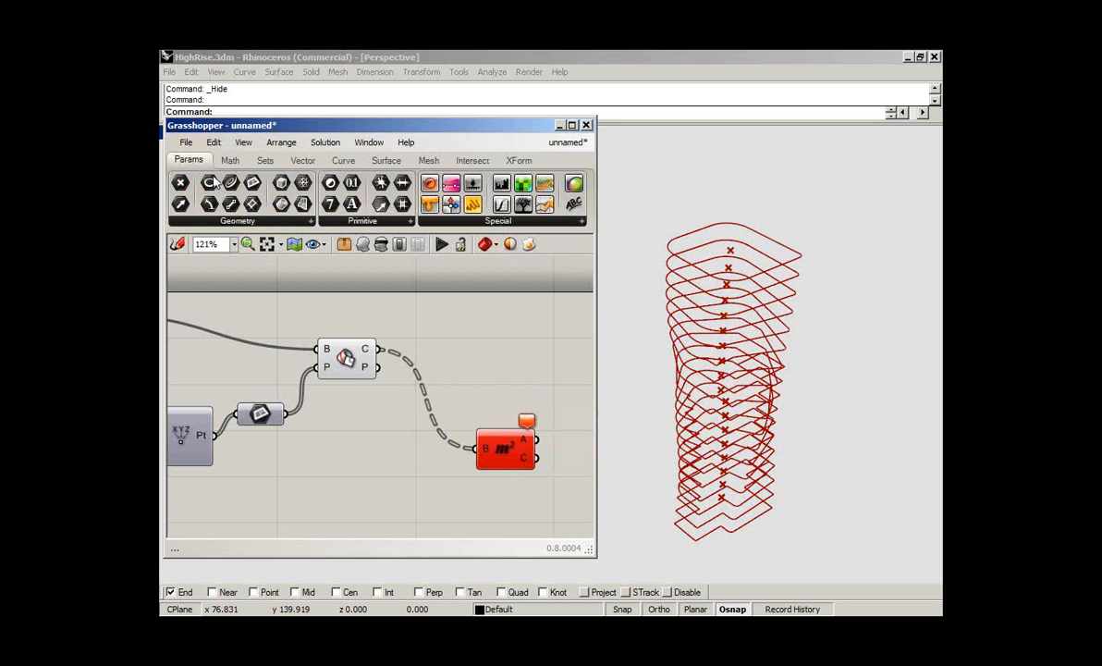
{"action": "left_click_drag", "start_coordinate": [259, 196], "coordinate": [380, 350]}
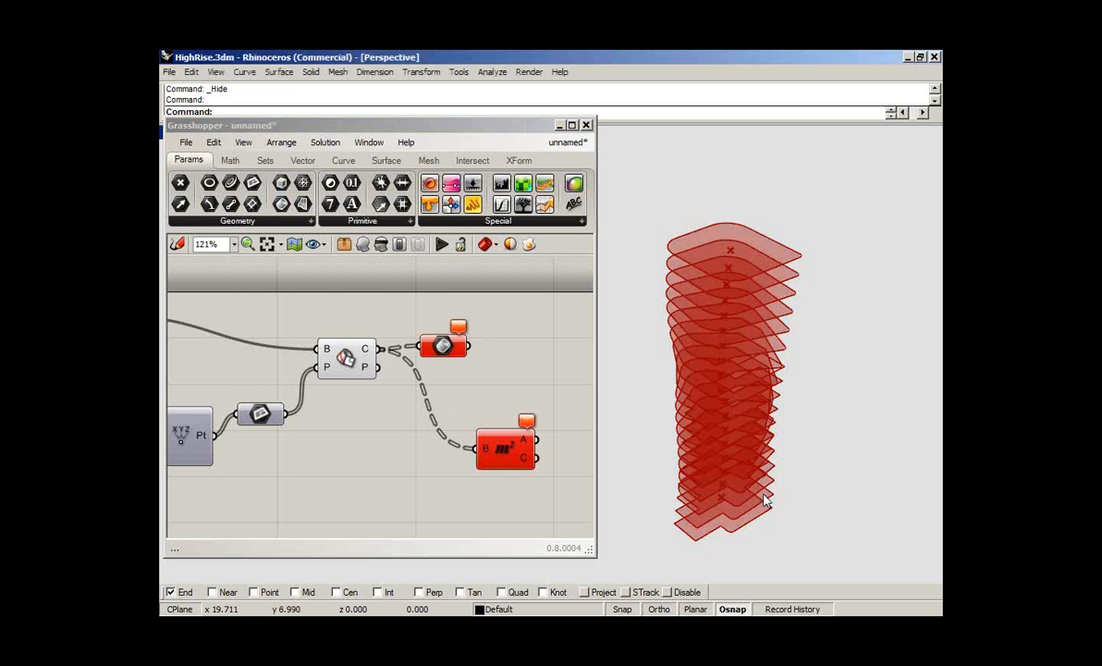
- Examine the stacked floor surfaces around the top of the lower side block in Rhino
{"action": "right_click_drag", "start_coordinate": [764, 496], "coordinate": [755, 423]}
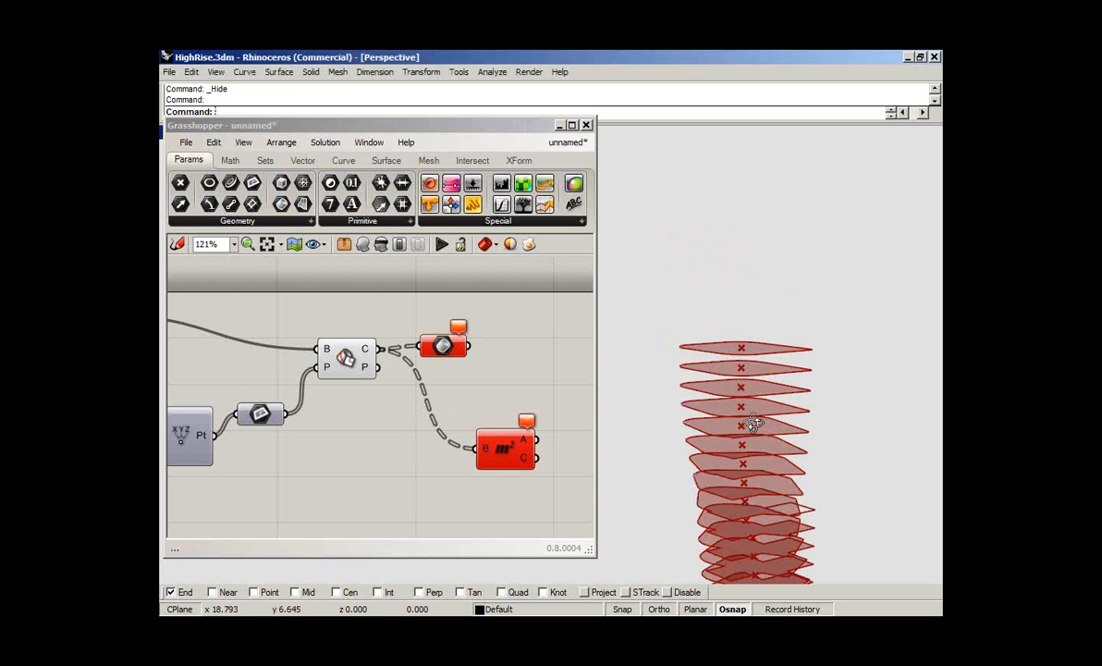
{"action": "scroll", "coordinate": [737, 423], "scroll_direction": "down", "scroll_amount": 4}
{"action": "scroll", "coordinate": [794, 423], "scroll_direction": "up", "scroll_amount": 8}
{"action": "right_click_drag", "start_coordinate": [766, 465], "coordinate": [893, 414], "text": "shift"}
{"action": "right_click_drag", "start_coordinate": [861, 455], "coordinate": [887, 395]}
{"action": "right_click_drag", "start_coordinate": [811, 339], "coordinate": [821, 320], "text": "shift"}
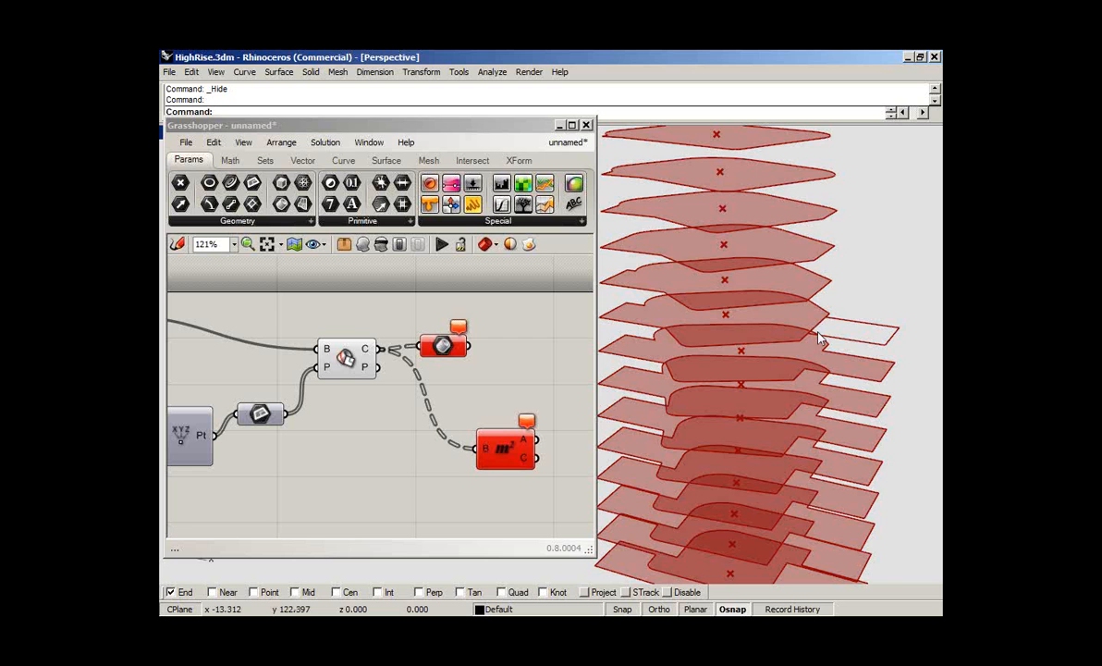
- Show the hidden high-rise in Rhino and inspect where the sections meet the top of its side block
{"action": "key", "text": "ctrl+alt+h"}
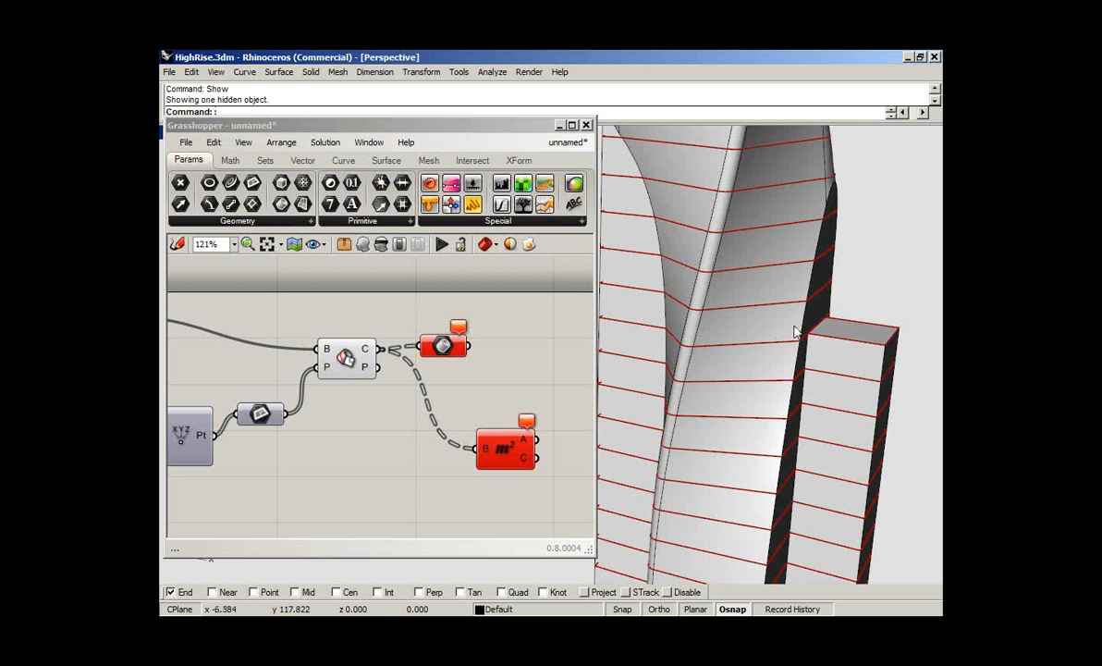
{"action": "left_click", "coordinate": [493, 375]}
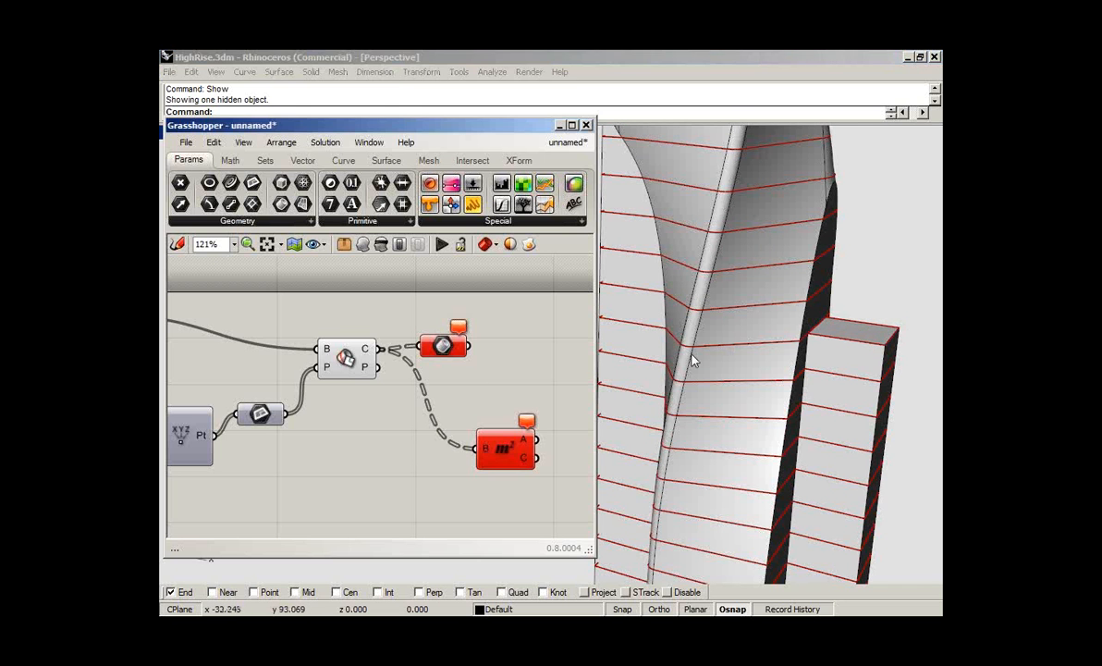
{"action": "scroll", "coordinate": [694, 361], "scroll_direction": "down", "scroll_amount": 3}
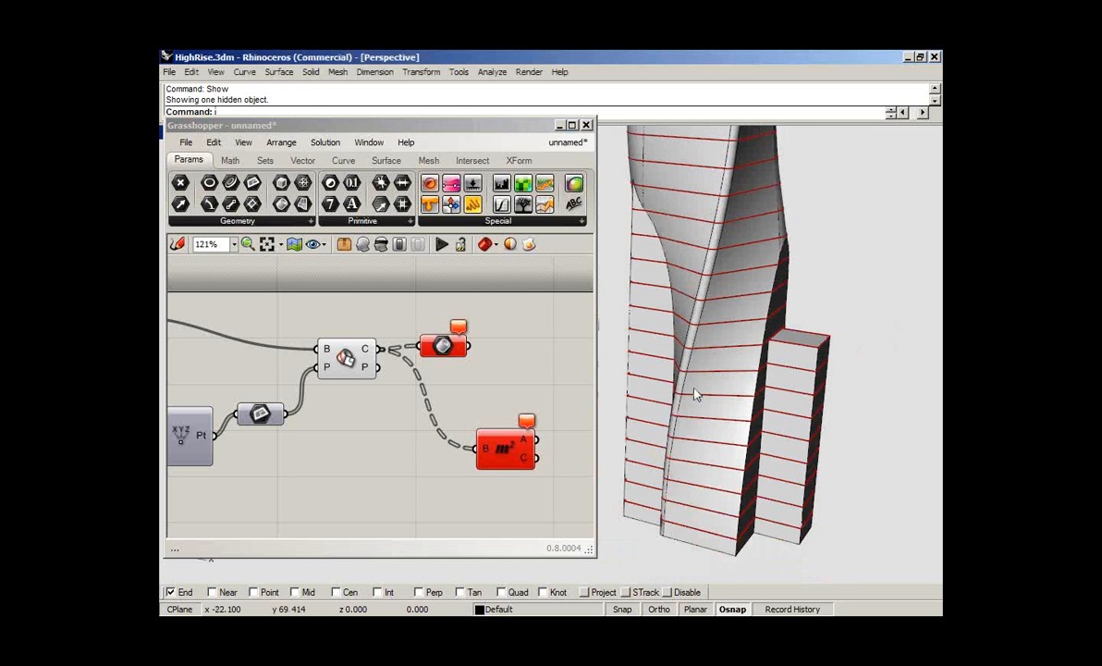
{"action": "right_click_drag", "start_coordinate": [695, 394], "coordinate": [675, 349]}
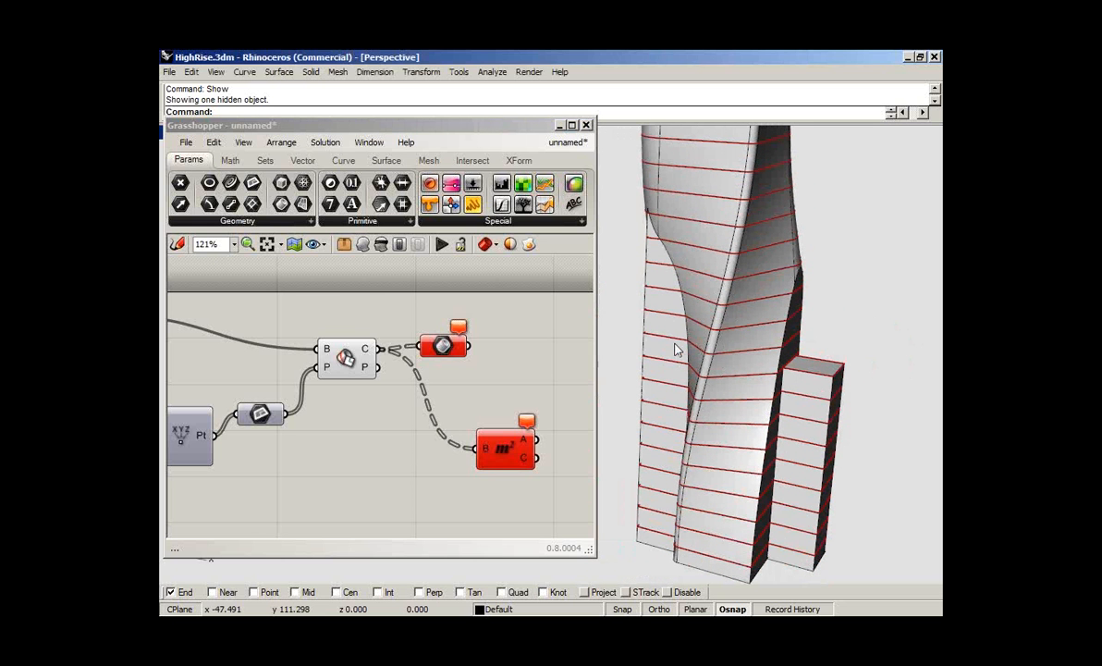
- Set the start value of the Series component to 3.5
{"action": "right_click_drag", "start_coordinate": [342, 448], "coordinate": [503, 417]}
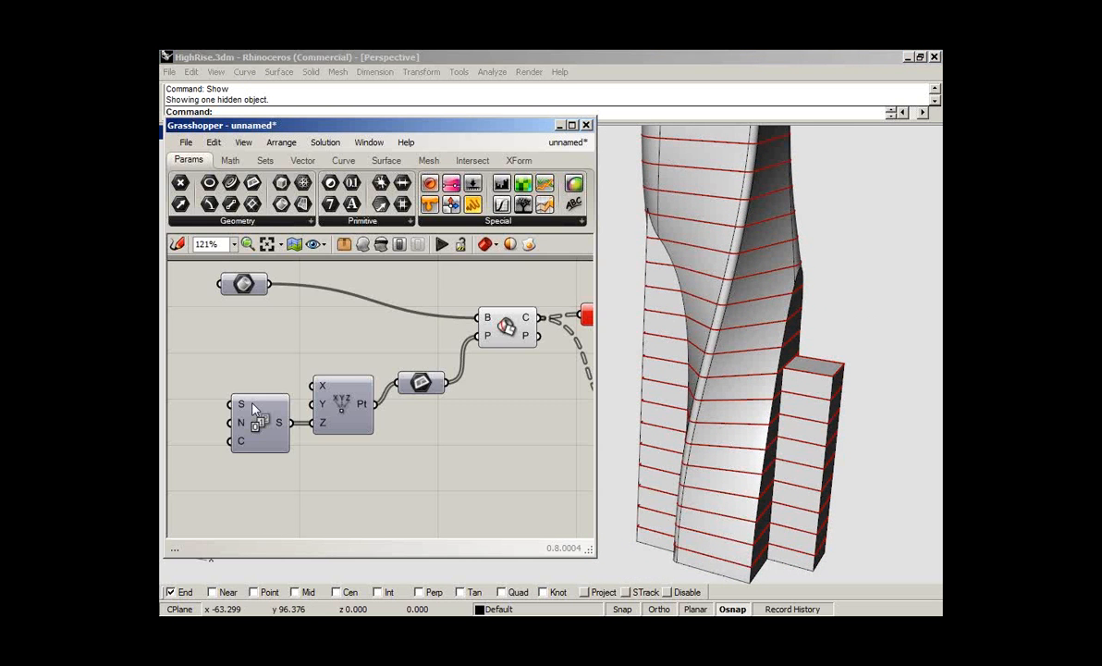
{"action": "right_click", "coordinate": [250, 407]}
{"action": "mouse_move", "coordinate": [290, 490]}
{"action": "type", "text": "3.5"}
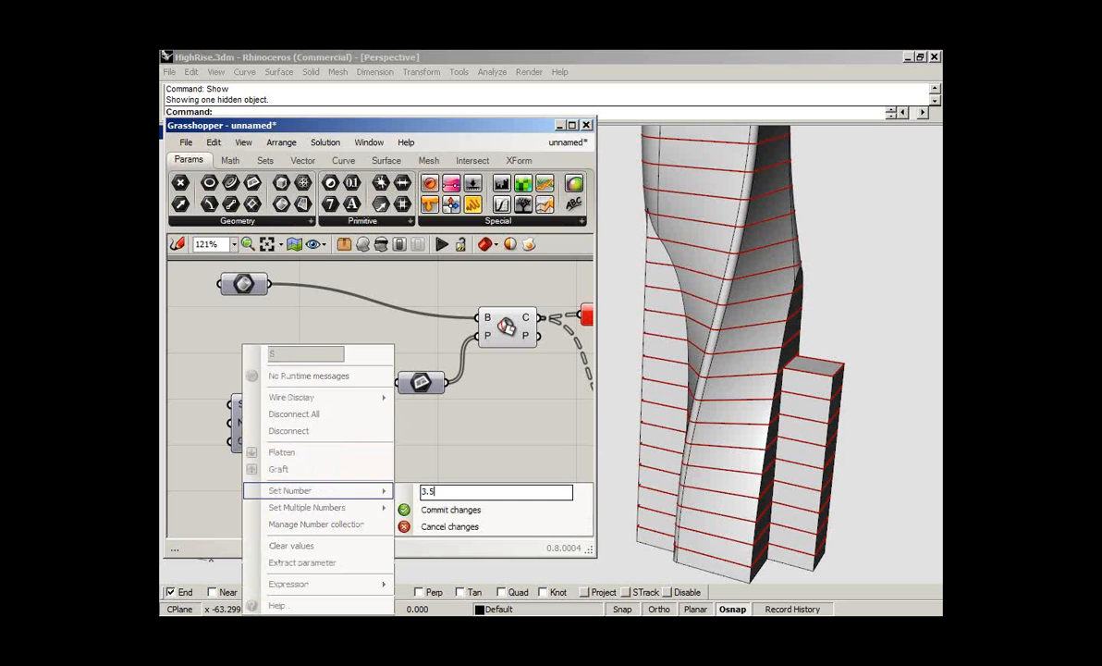
{"action": "key", "text": "Return"}
{"action": "right_click_drag", "start_coordinate": [542, 394], "coordinate": [326, 430]}
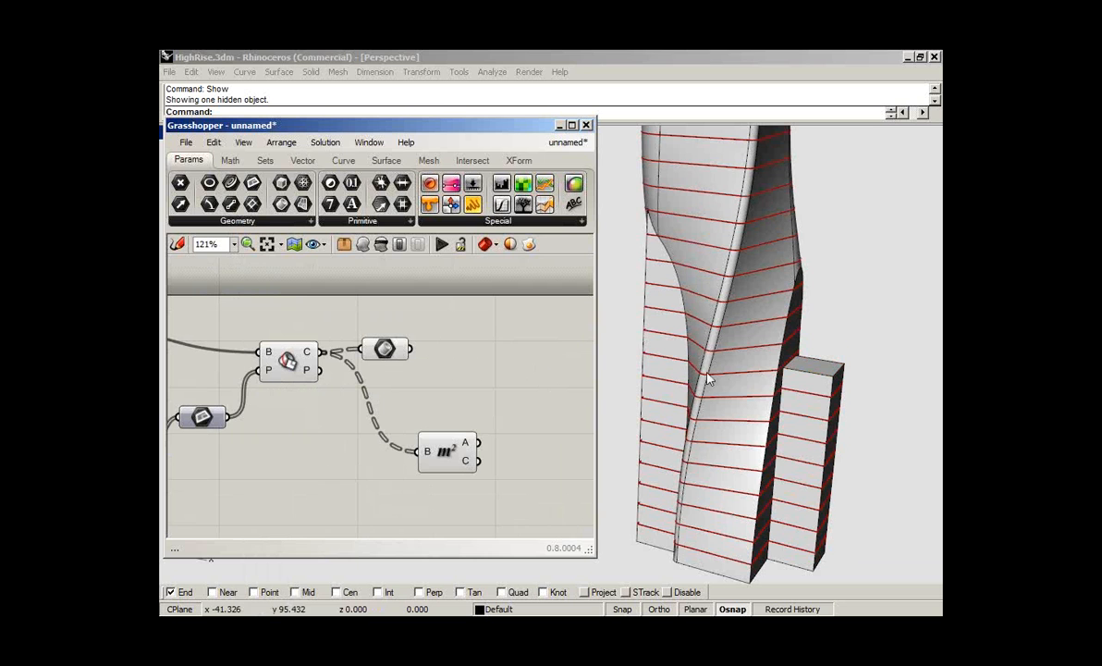
- Hide the high-rise in Rhino and check the floor surfaces from another angle
{"action": "left_click", "coordinate": [740, 306]}
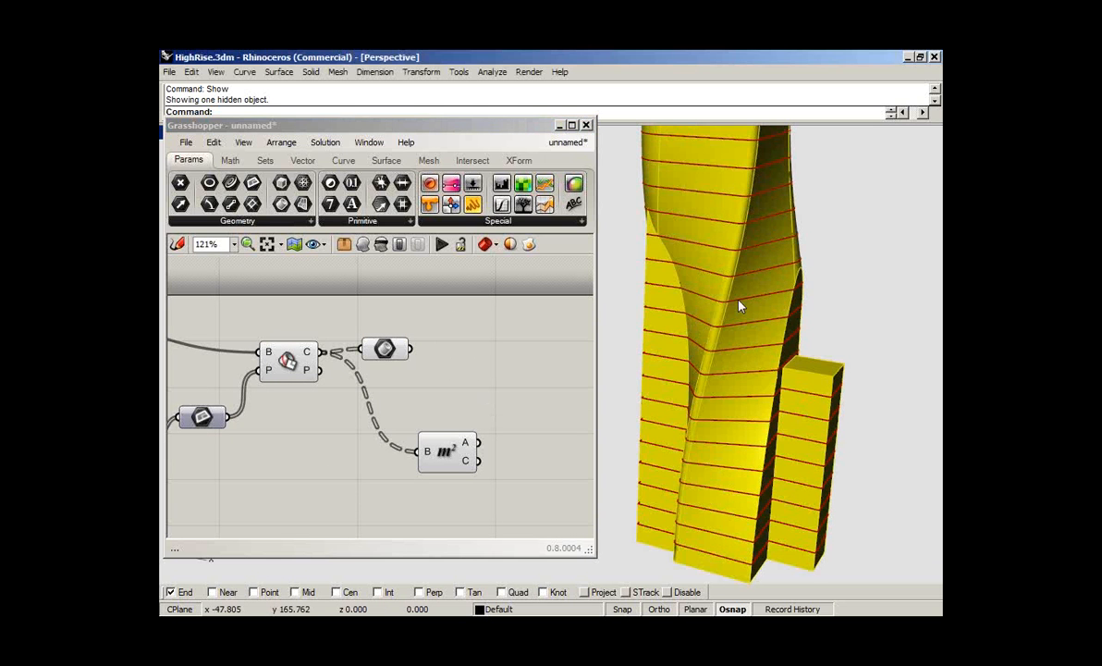
{"action": "key", "text": "ctrl+h"}
{"action": "right_click_drag", "start_coordinate": [739, 306], "coordinate": [786, 338]}
{"action": "right_click_drag", "start_coordinate": [763, 456], "coordinate": [763, 457], "text": "shift"}
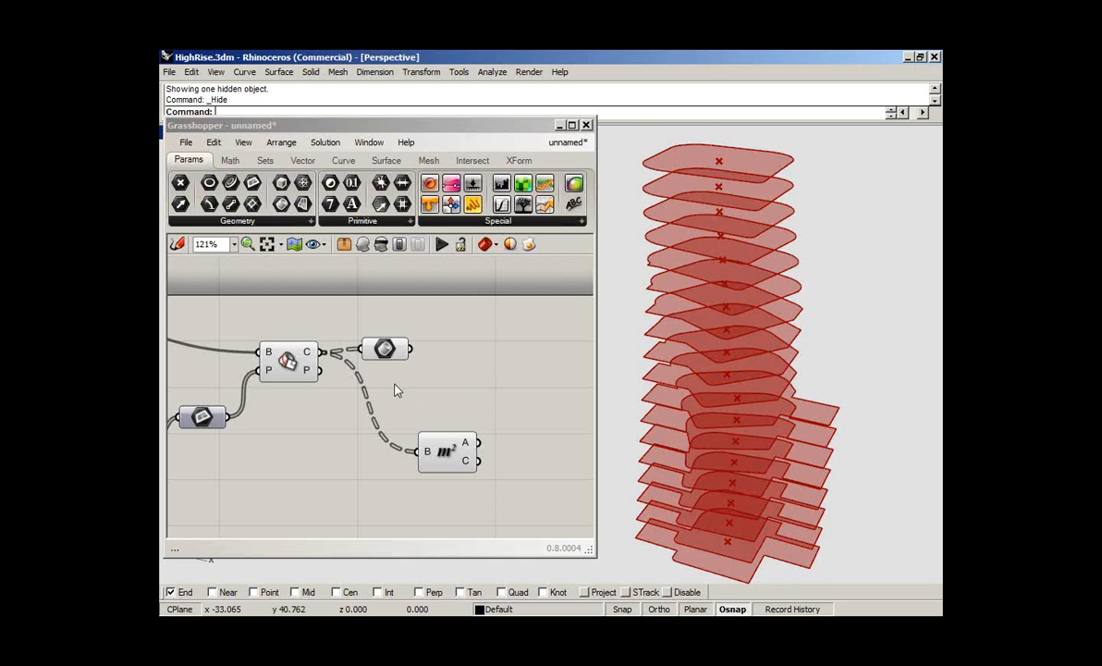
- Delete the Brep parameter fed by the section curves and move the Brep Area component next to Brep | Plane
{"action": "left_click", "coordinate": [387, 349]}
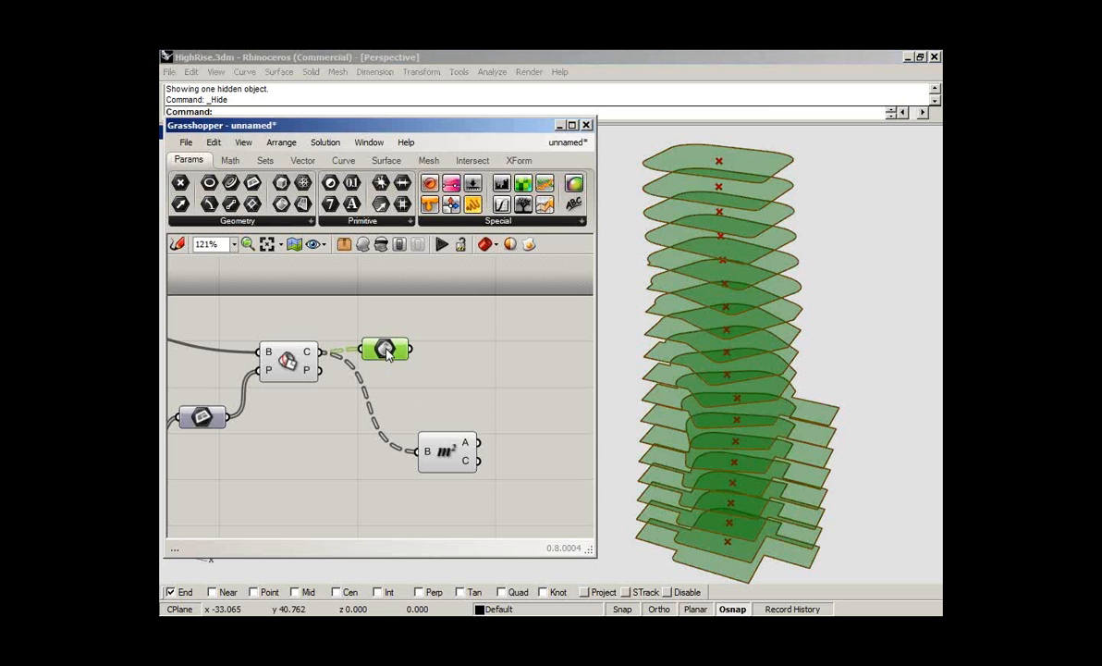
{"action": "mouse_move", "coordinate": [386, 349]}
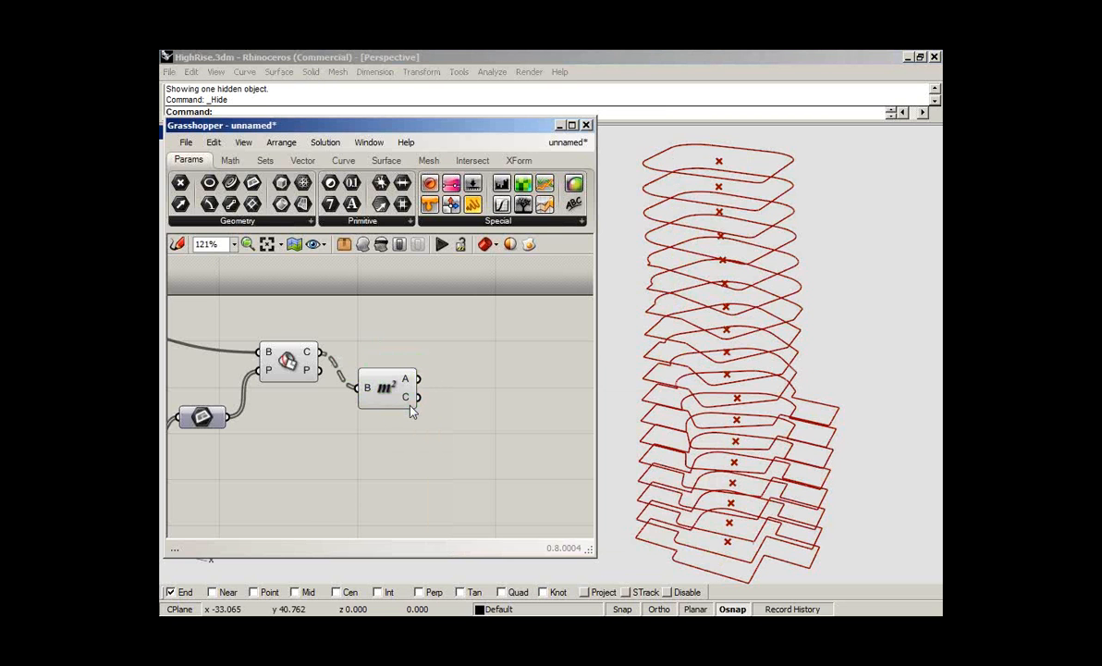
{"action": "right_click_drag", "start_coordinate": [751, 373], "coordinate": [782, 435]}
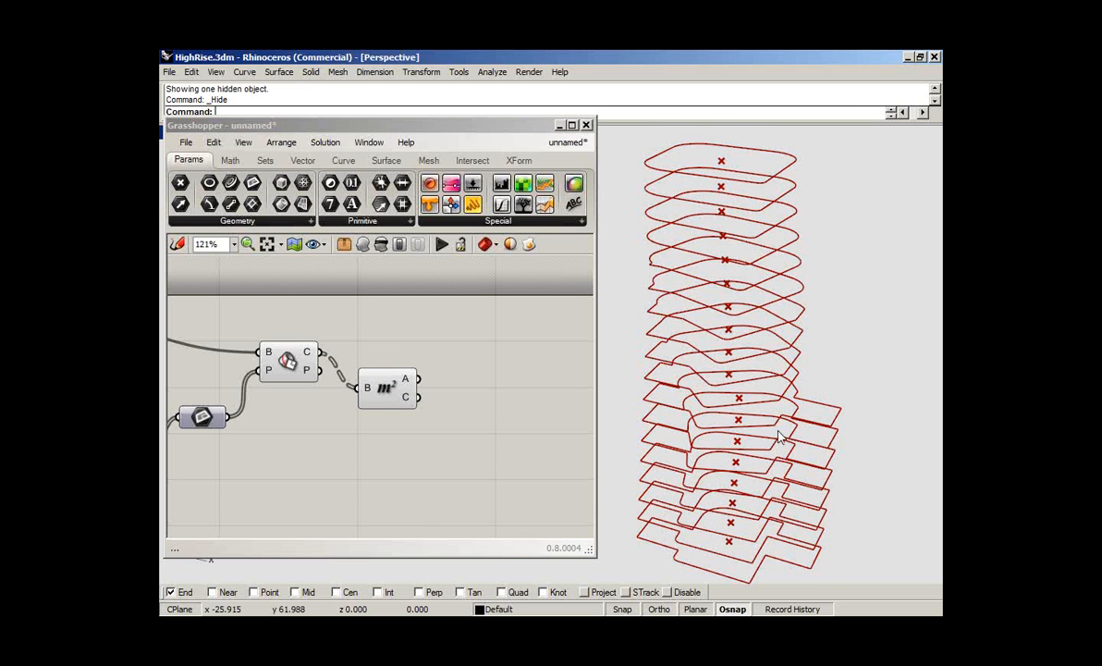
- Add a Panel fed by the Brep Area component's area output, and make it taller to read the floor areas
{"action": "left_click", "coordinate": [407, 386]}
{"action": "right_click_drag", "start_coordinate": [398, 377], "coordinate": [317, 364]}
{"action": "left_click_drag", "start_coordinate": [472, 204], "coordinate": [476, 377]}
{"action": "left_click_drag", "start_coordinate": [399, 378], "coordinate": [336, 367]}
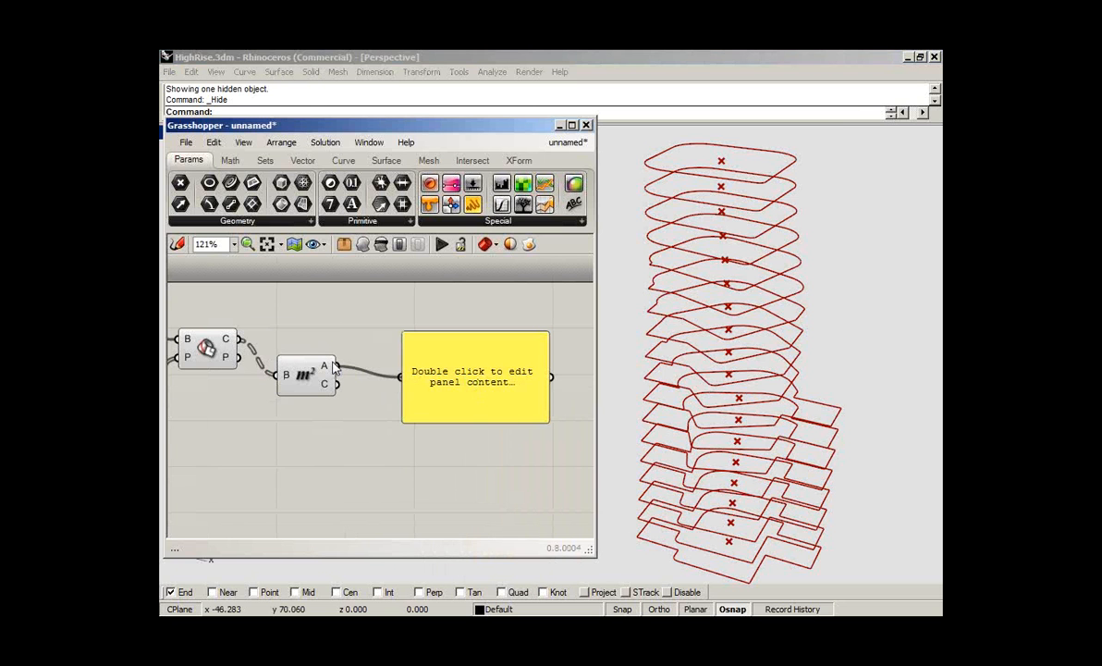
{"action": "left_click_drag", "start_coordinate": [512, 427], "coordinate": [514, 531]}
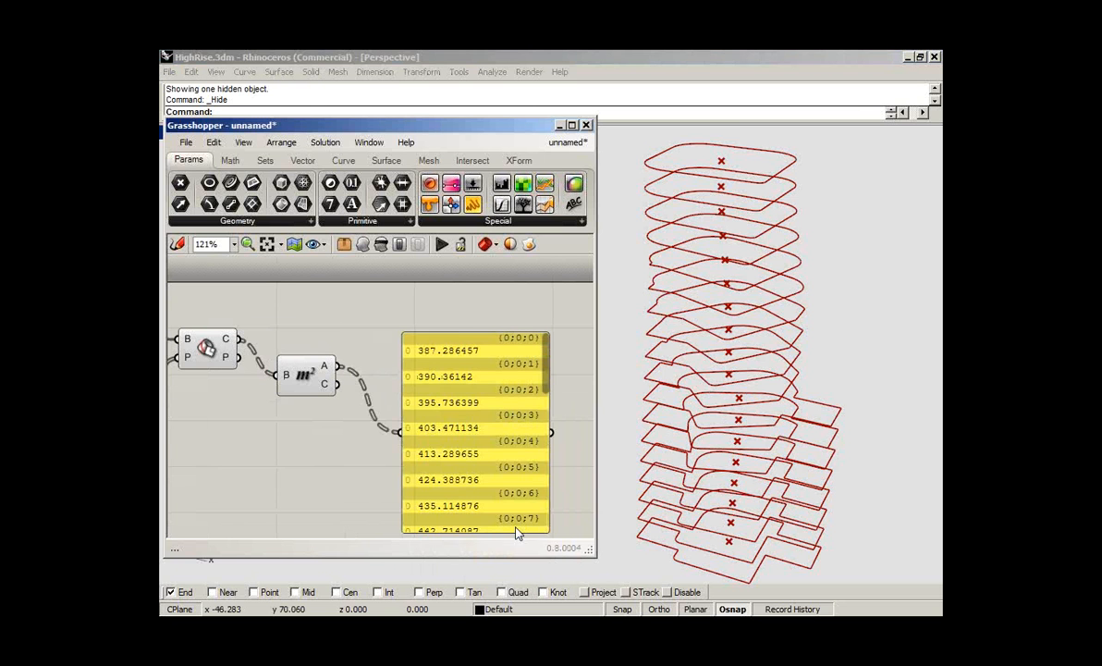
{"action": "scroll", "coordinate": [515, 531], "scroll_direction": "up", "scroll_amount": 5}
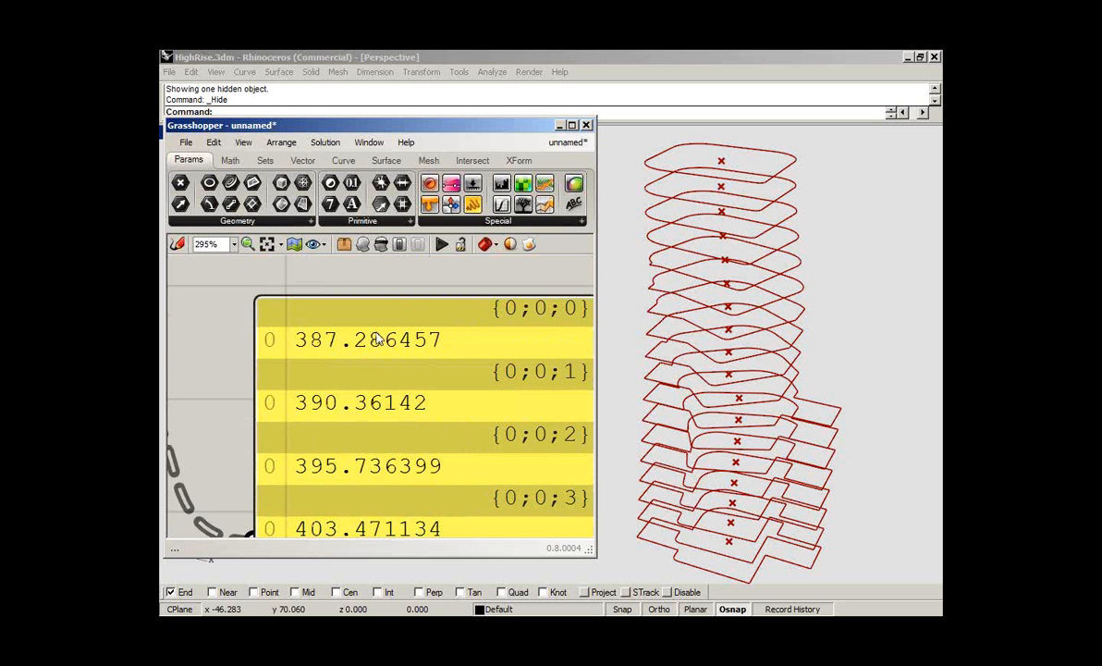
{"action": "scroll", "coordinate": [376, 339], "scroll_direction": "down", "scroll_amount": 1}
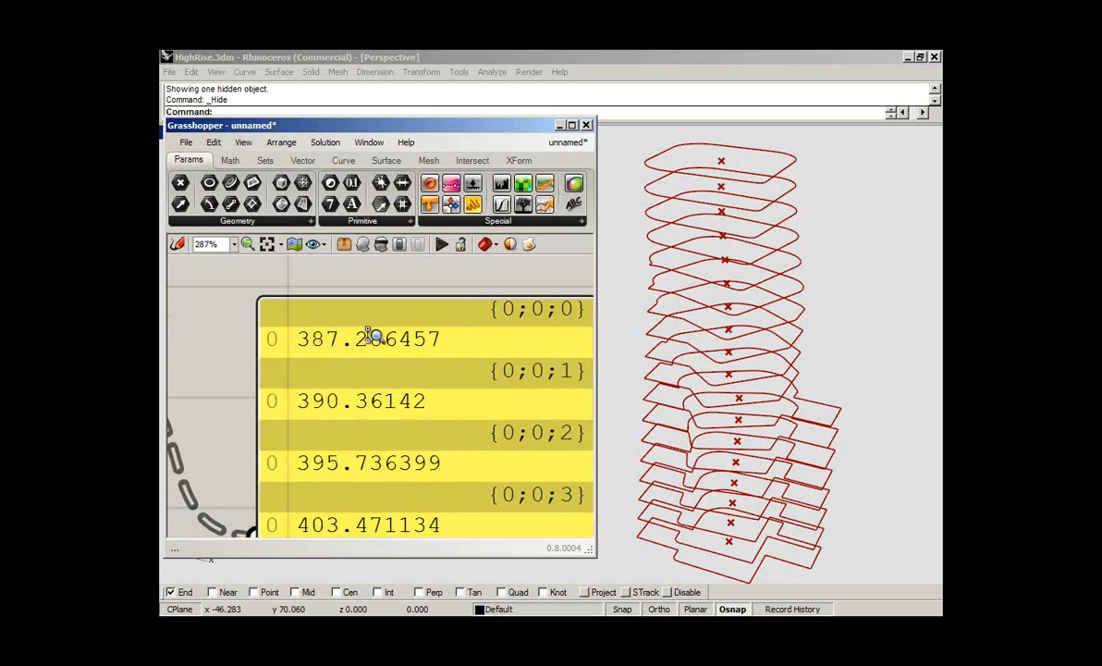
{"action": "scroll", "coordinate": [374, 338], "scroll_direction": "down", "scroll_amount": 2}
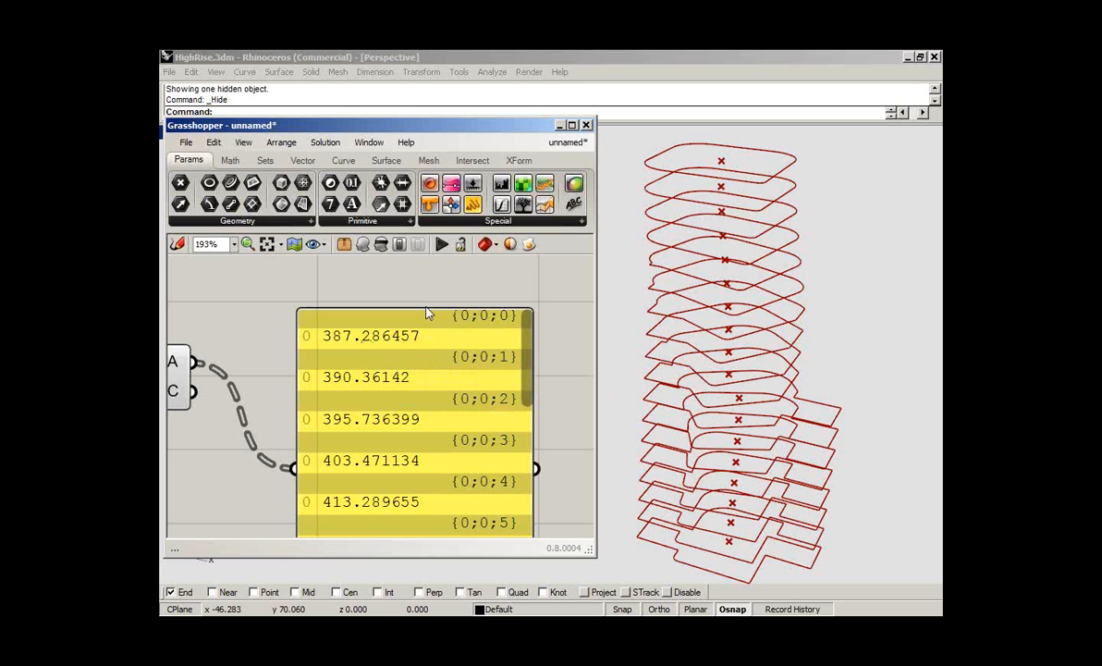
- Move the Brep Area component closer to Brep | Plane, in line with it
{"action": "scroll", "coordinate": [418, 309], "scroll_direction": "down", "scroll_amount": 1}
{"action": "scroll", "coordinate": [418, 310], "scroll_direction": "down", "scroll_amount": 3}
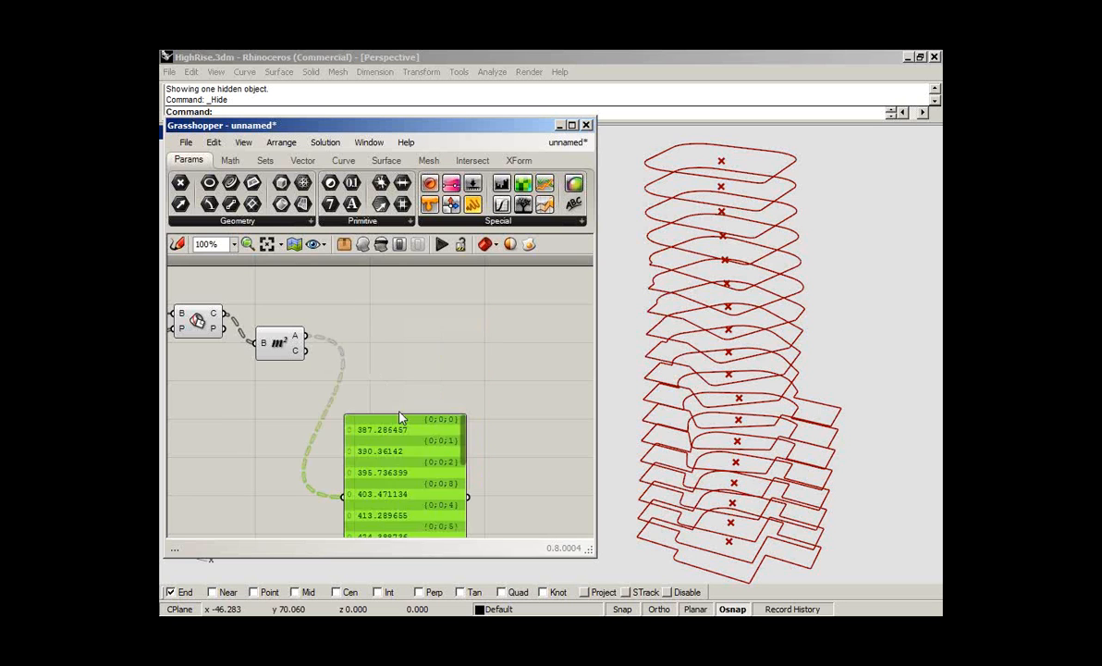
{"action": "left_click", "coordinate": [280, 348]}
{"action": "left_click_drag", "start_coordinate": [281, 348], "coordinate": [262, 318]}
{"action": "left_click", "coordinate": [333, 278]}
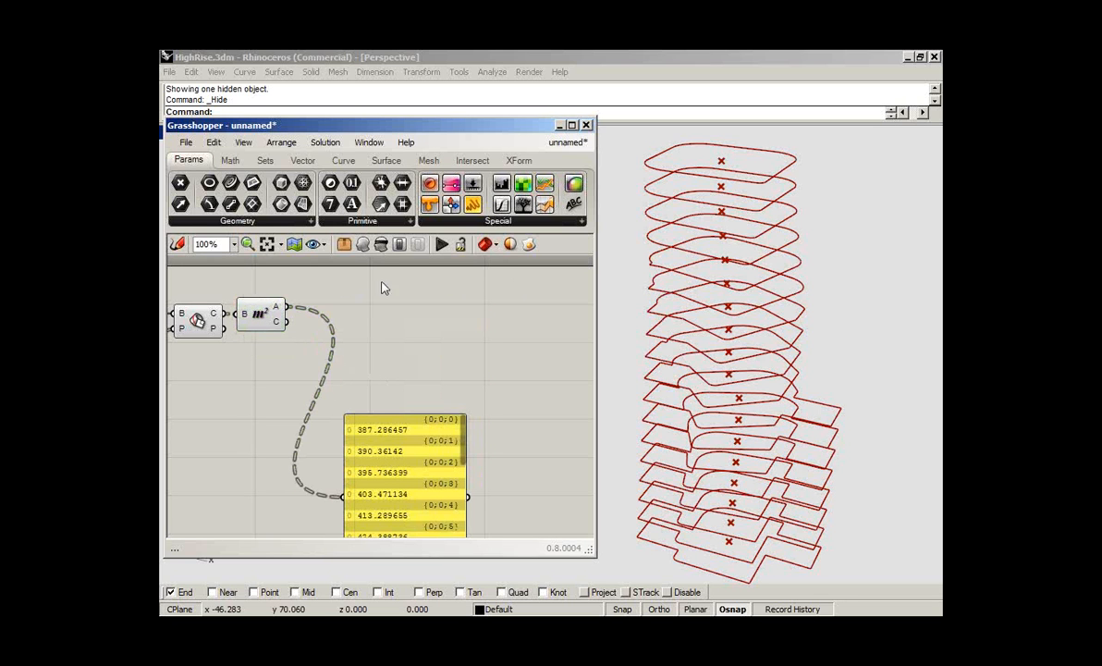
- Add a Text Tag 3D component with the Brep Area centroids as its locations and the areas as its text
{"action": "left_click", "coordinate": [300, 162]}
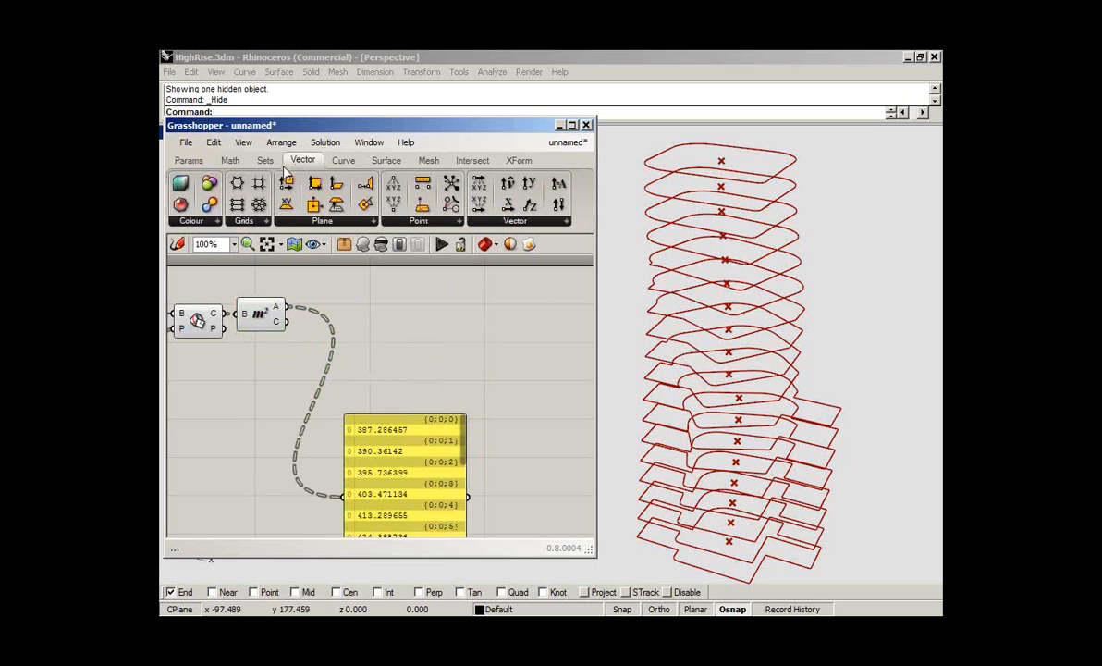
{"action": "left_click", "coordinate": [425, 222]}
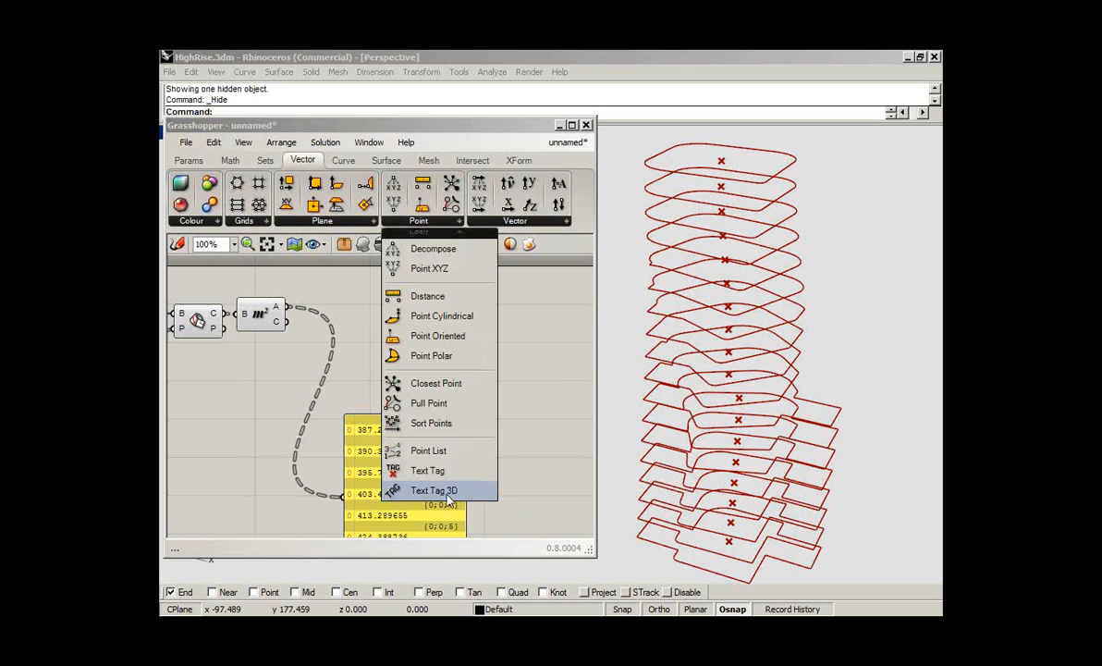
{"action": "left_click_drag", "start_coordinate": [452, 497], "coordinate": [431, 331]}
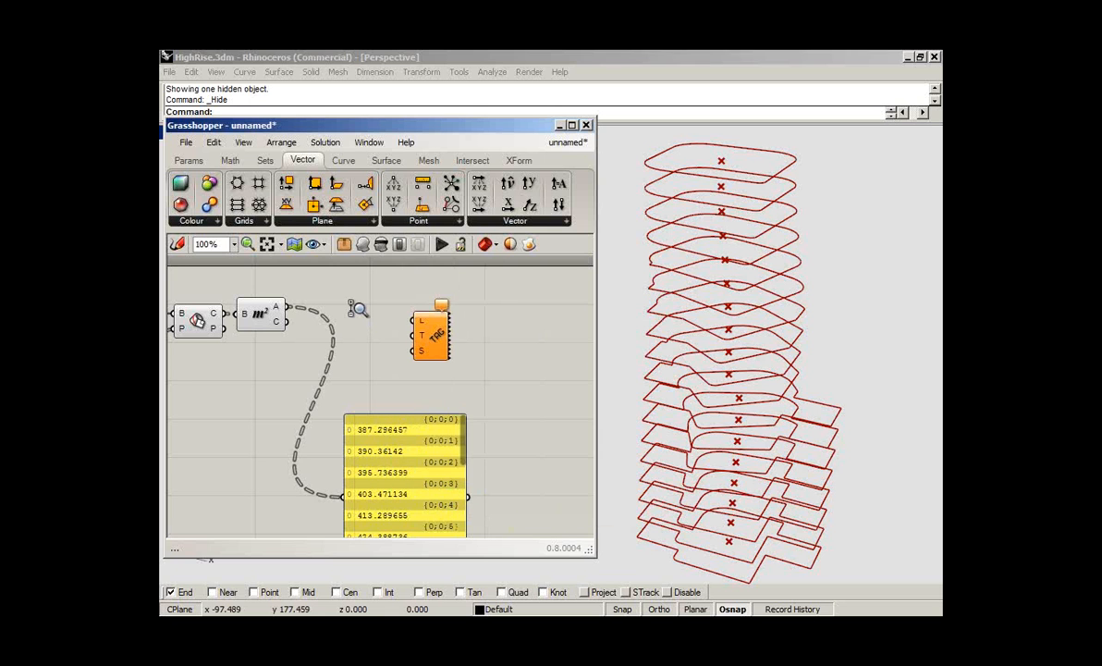
{"action": "scroll", "coordinate": [357, 309], "scroll_direction": "up", "scroll_amount": 4}
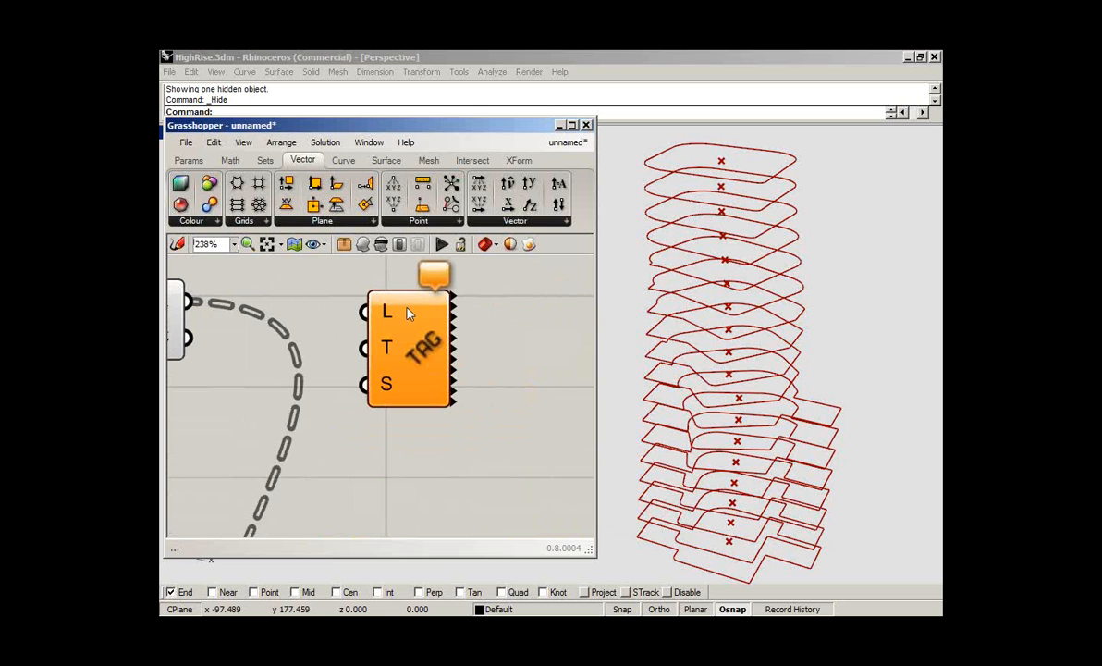
{"action": "right_click_drag", "start_coordinate": [416, 312], "coordinate": [510, 358]}
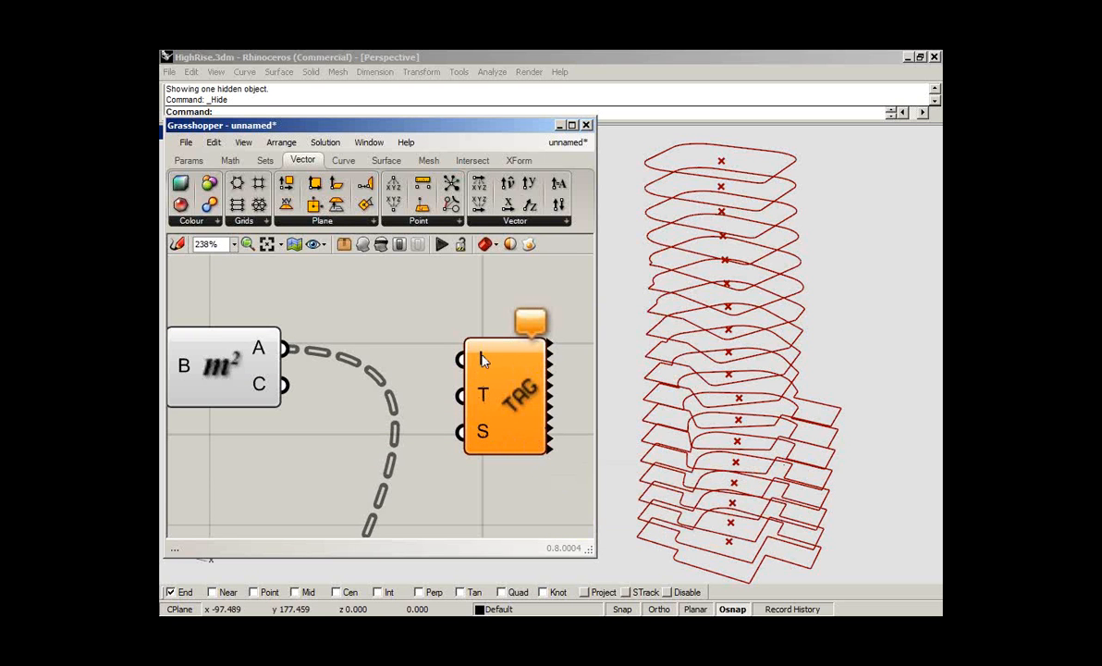
{"action": "left_click_drag", "start_coordinate": [462, 360], "coordinate": [285, 384]}
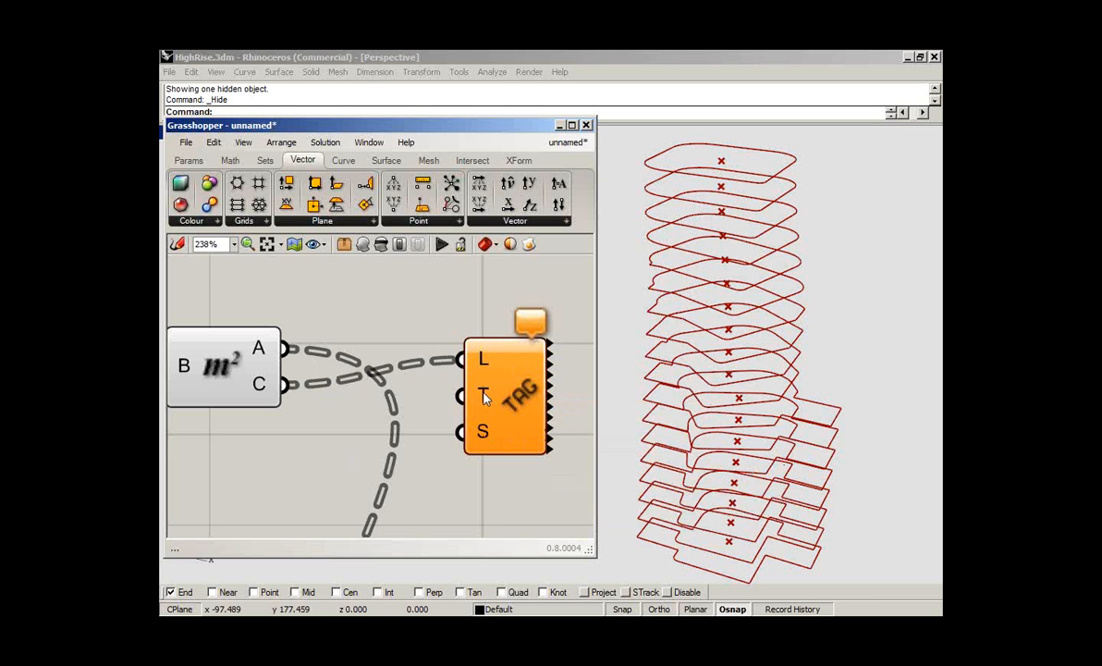
{"action": "left_click_drag", "start_coordinate": [461, 396], "coordinate": [286, 348]}
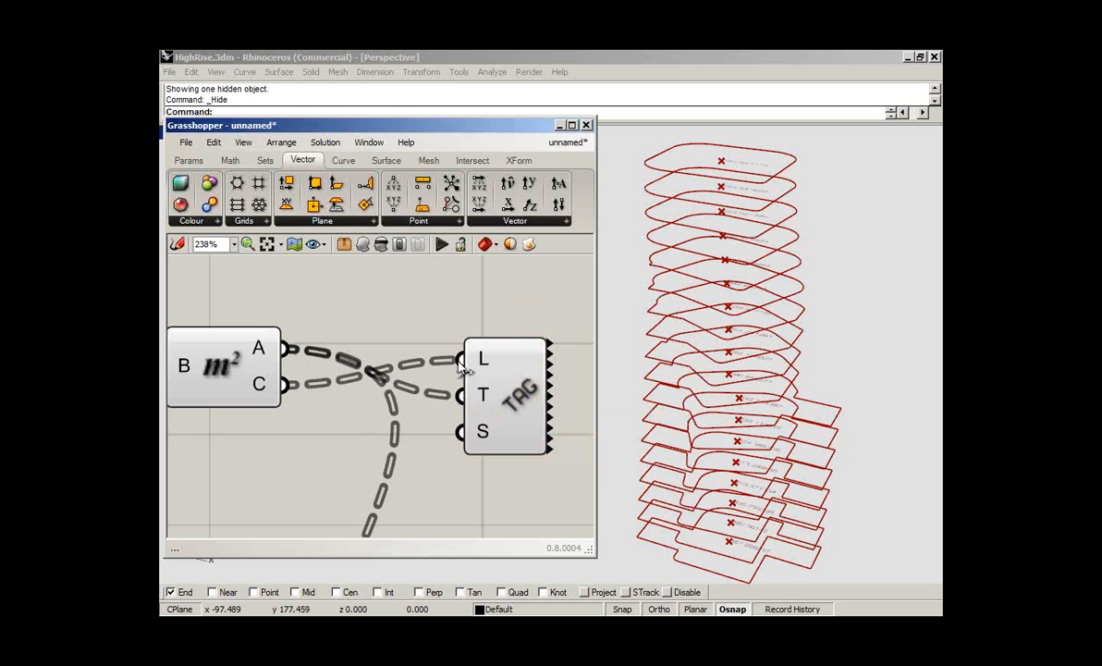
- Turn off the Brep Area component's preview and inspect the area tags up close in the Rhino view
{"action": "right_click", "coordinate": [222, 369]}
{"action": "left_click", "coordinate": [266, 387]}
{"action": "right_click_drag", "start_coordinate": [755, 287], "coordinate": [733, 356]}
{"action": "scroll", "coordinate": [694, 300], "scroll_direction": "up", "scroll_amount": 3}
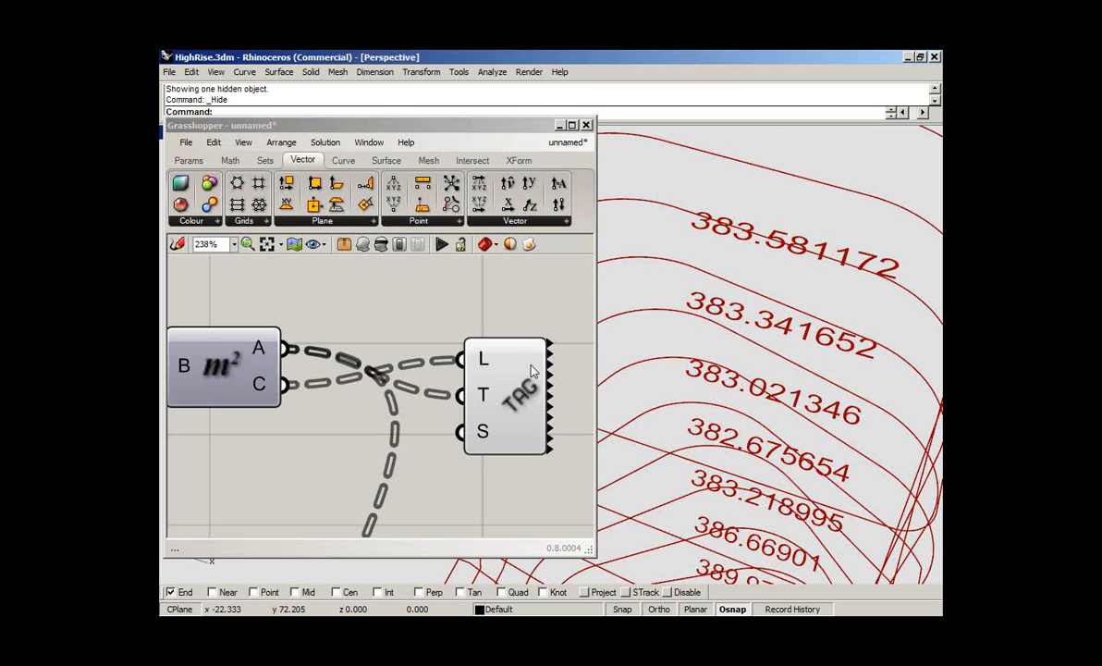
- Widen the Grasshopper window, search the components for "area", and look through the Surface Analysis components
{"action": "left_click", "coordinate": [586, 552]}
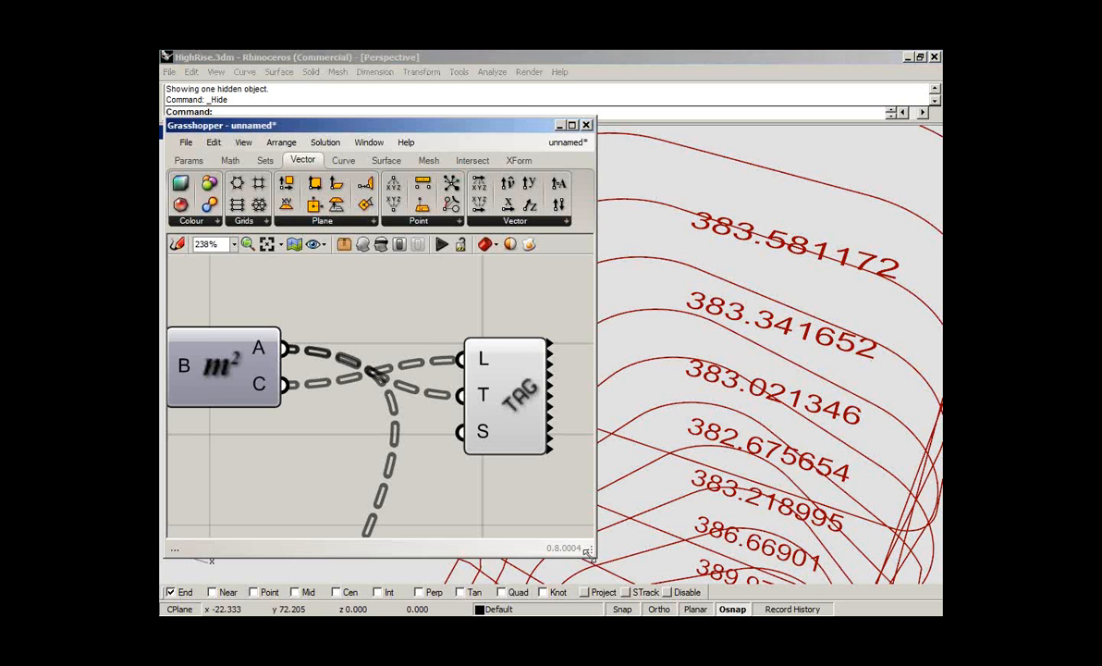
{"action": "left_click_drag", "start_coordinate": [587, 552], "coordinate": [673, 567]}
{"action": "double_click", "coordinate": [351, 460]}
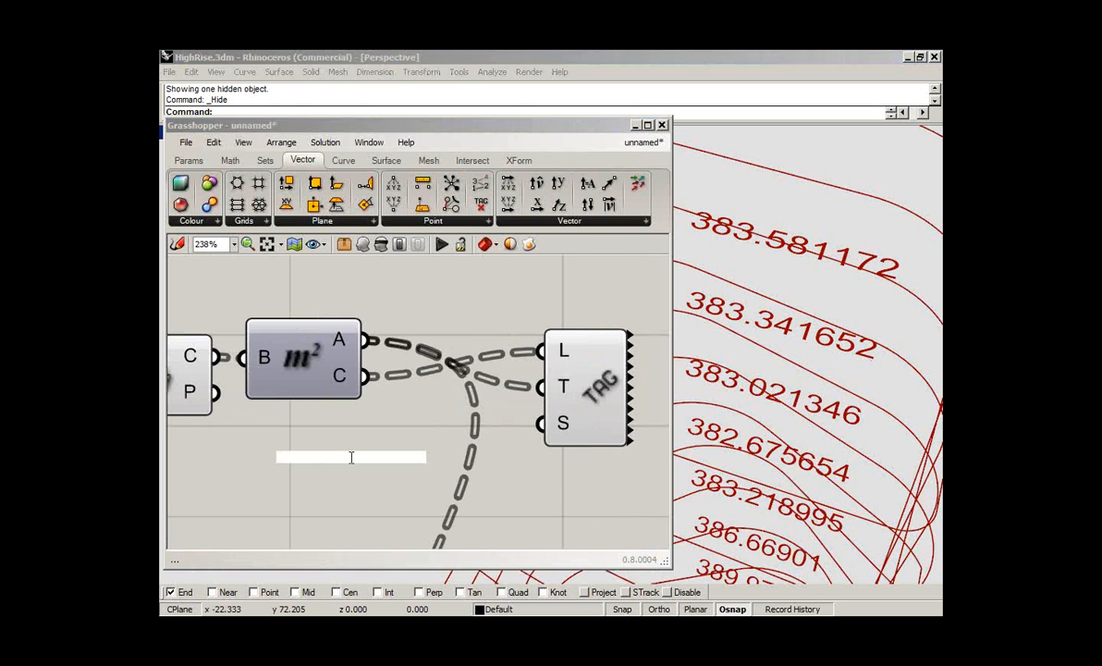
{"action": "type", "text": "area"}
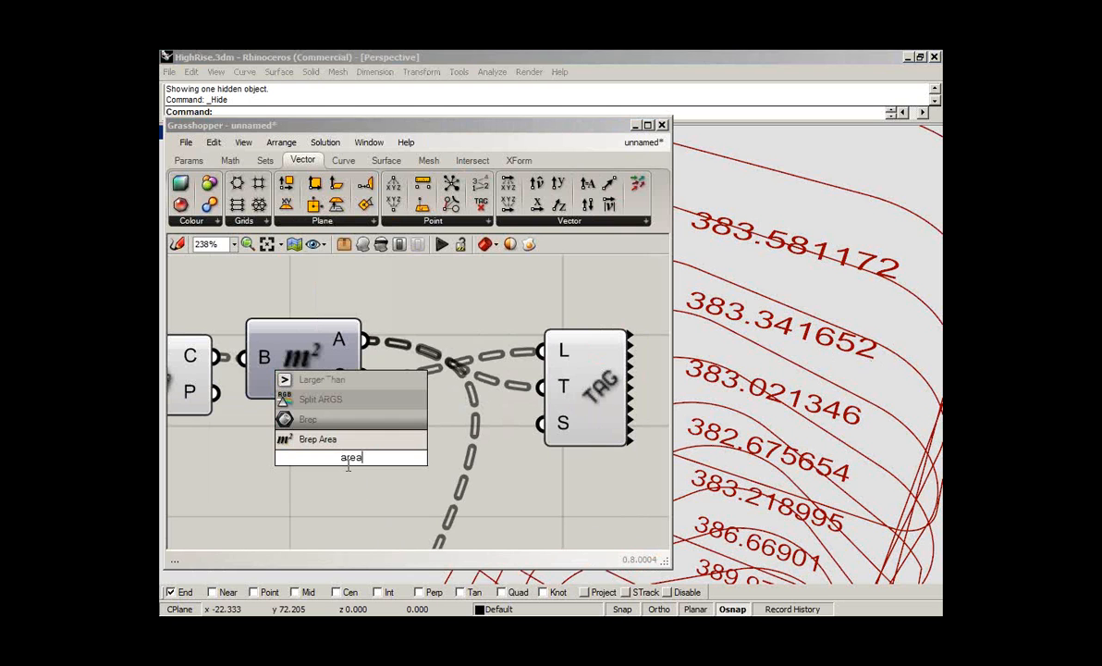
{"action": "left_click", "coordinate": [386, 160]}
{"action": "left_click", "coordinate": [257, 225]}
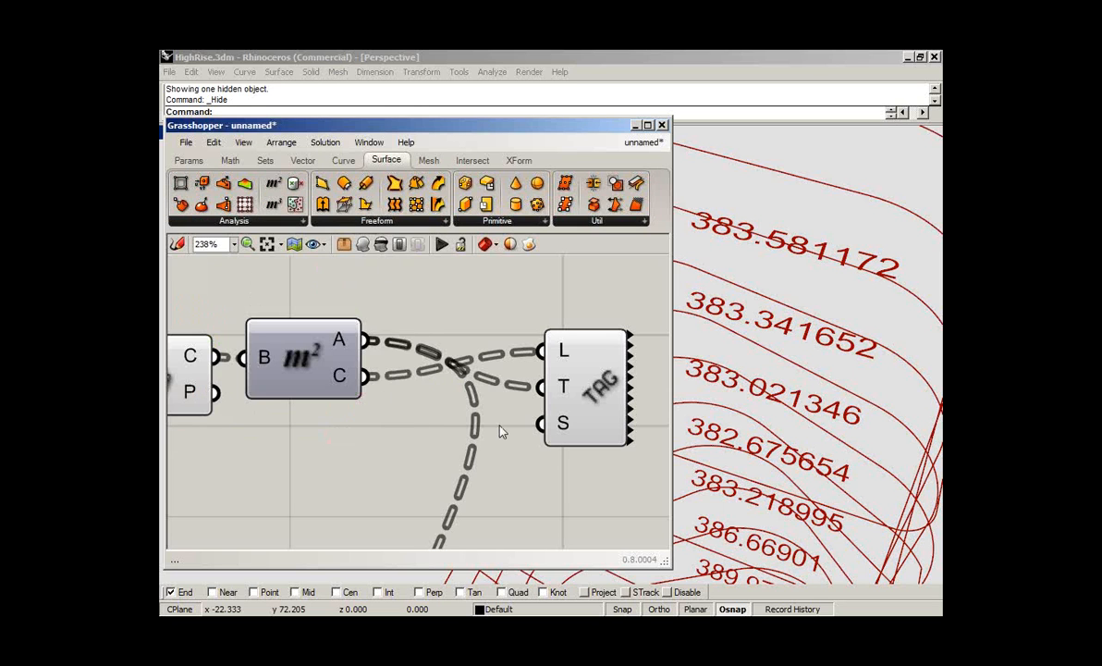
- Search the components for "tag" and locate the text tag components among the Vector Point components
{"action": "right_click_drag", "start_coordinate": [495, 417], "coordinate": [493, 415]}
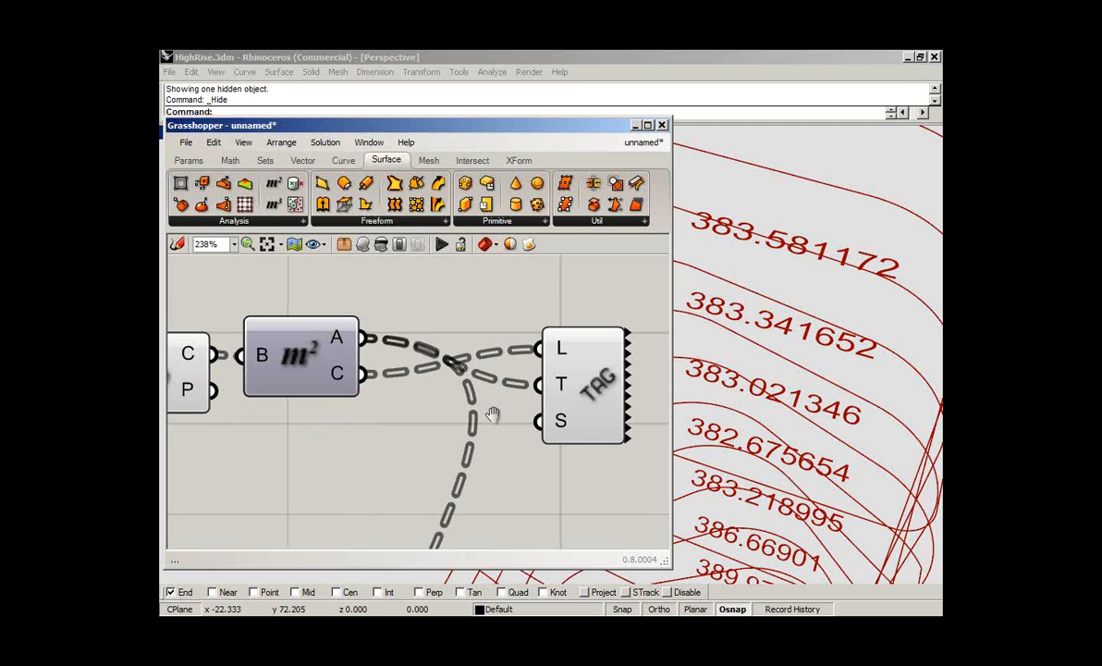
{"action": "right_click_drag", "start_coordinate": [493, 414], "coordinate": [425, 398]}
{"action": "left_click", "coordinate": [529, 369]}
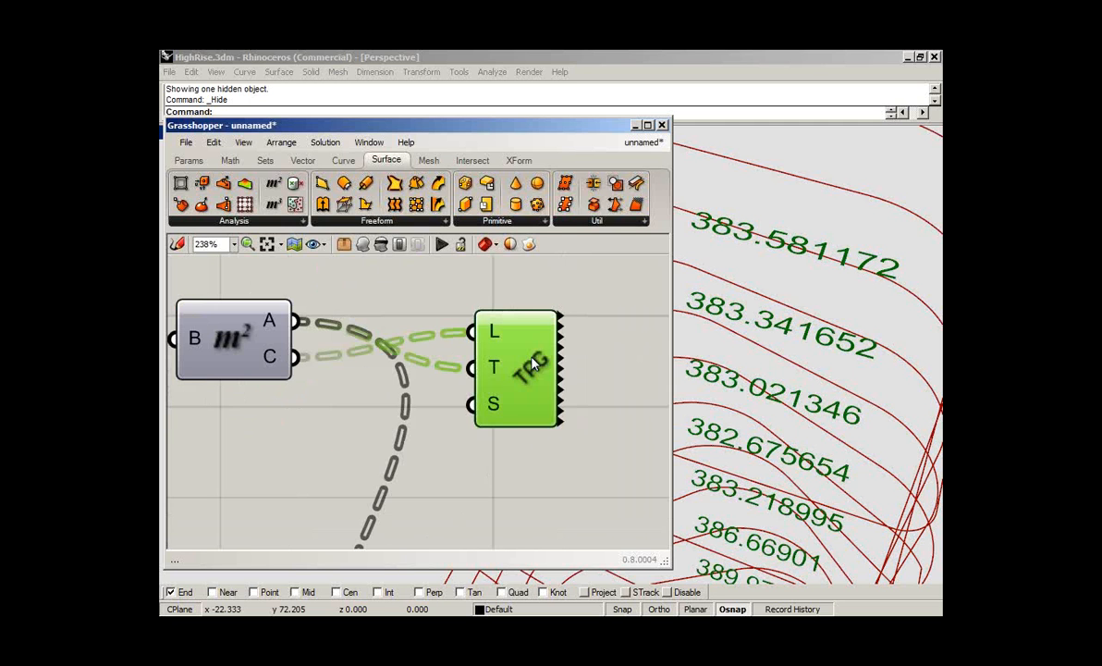
{"action": "double_click", "coordinate": [489, 467]}
{"action": "type", "text": "tag"}
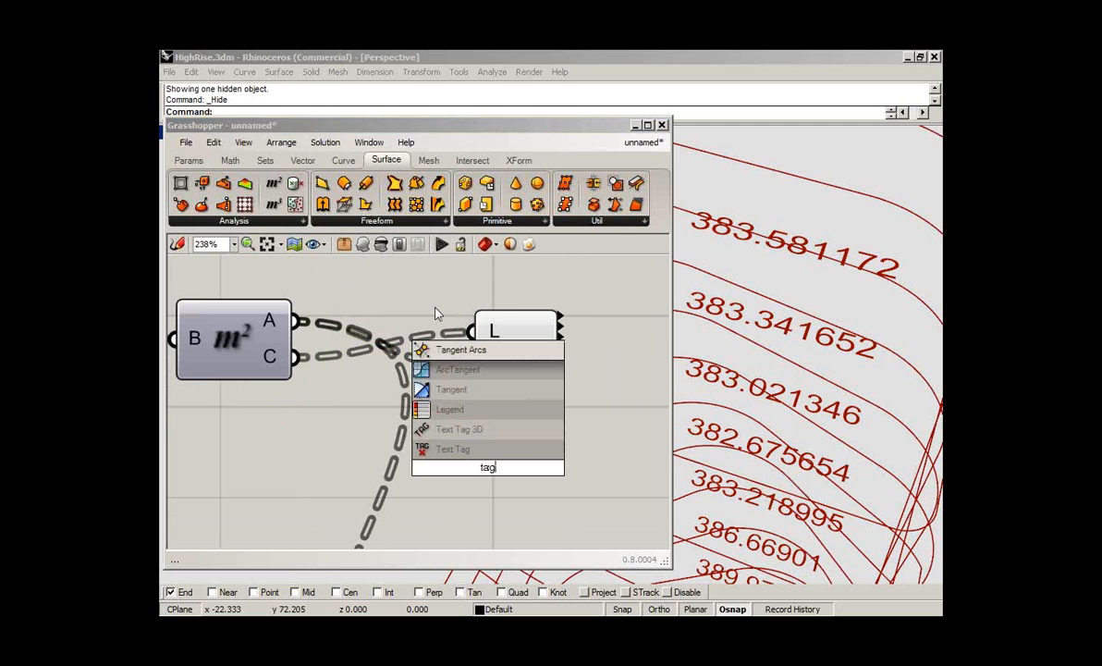
{"action": "key", "text": "Return"}
{"action": "left_click", "coordinate": [303, 161]}
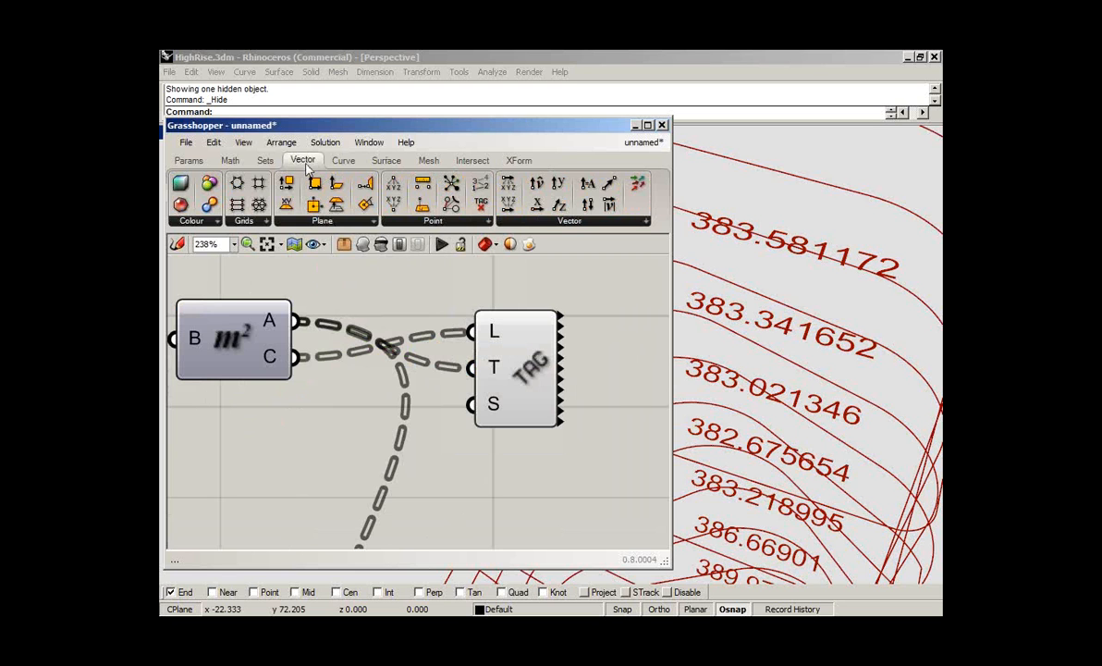
{"action": "left_click", "coordinate": [451, 222]}
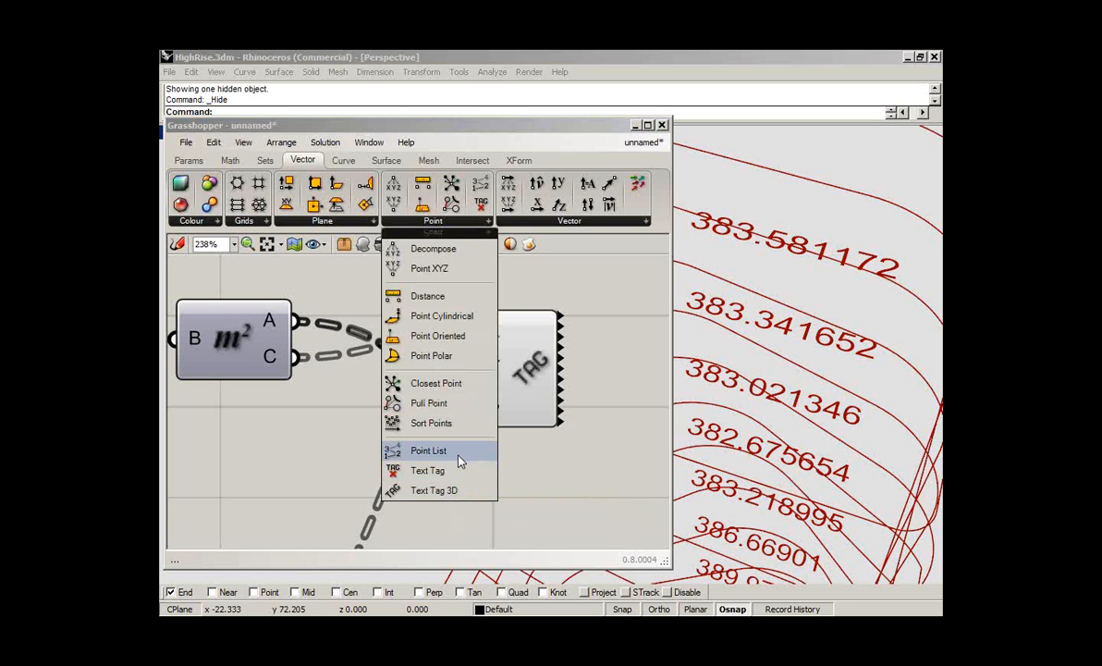
- Delete the Panel of floor areas, move Text Tag 3D farther from Brep Area, and narrow the Grasshopper window
{"action": "scroll", "coordinate": [400, 370], "scroll_direction": "down", "scroll_amount": 5}
{"action": "left_click", "coordinate": [462, 476]}
{"action": "key", "text": "Delete"}
{"action": "left_click", "coordinate": [460, 371]}
{"action": "left_click_drag", "start_coordinate": [460, 371], "coordinate": [549, 369]}
{"action": "left_click", "coordinate": [587, 430]}
{"action": "left_click_drag", "start_coordinate": [665, 558], "coordinate": [577, 543]}
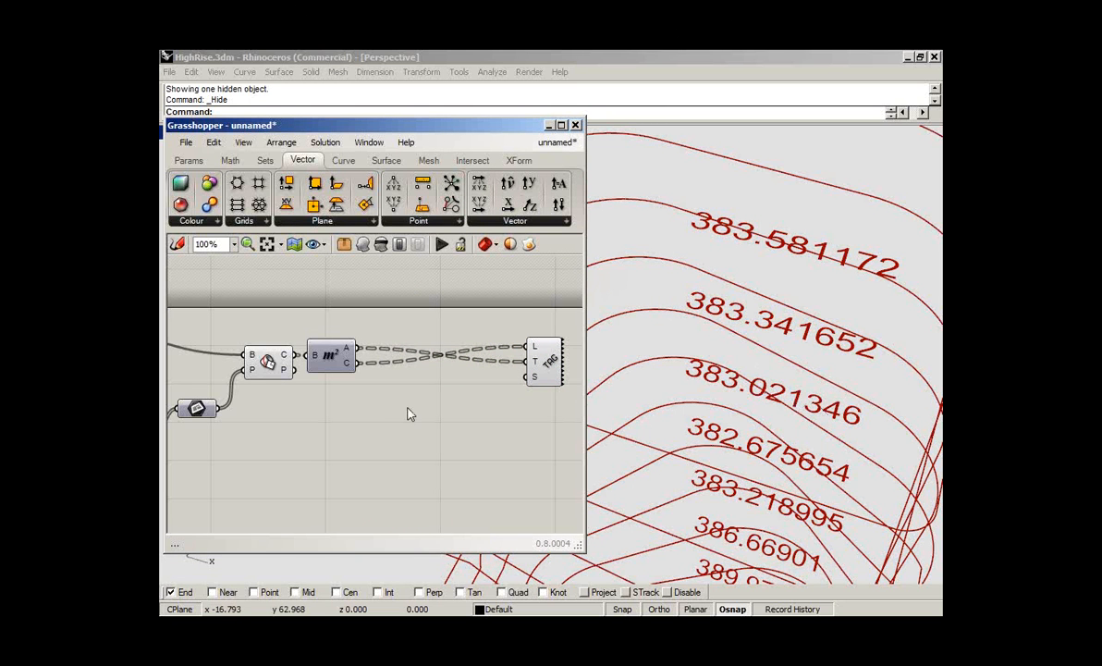
- Add a single-variable function component (F1) below Brep Area and feed its x input from the area output
{"action": "right_click_drag", "start_coordinate": [404, 413], "coordinate": [368, 412]}
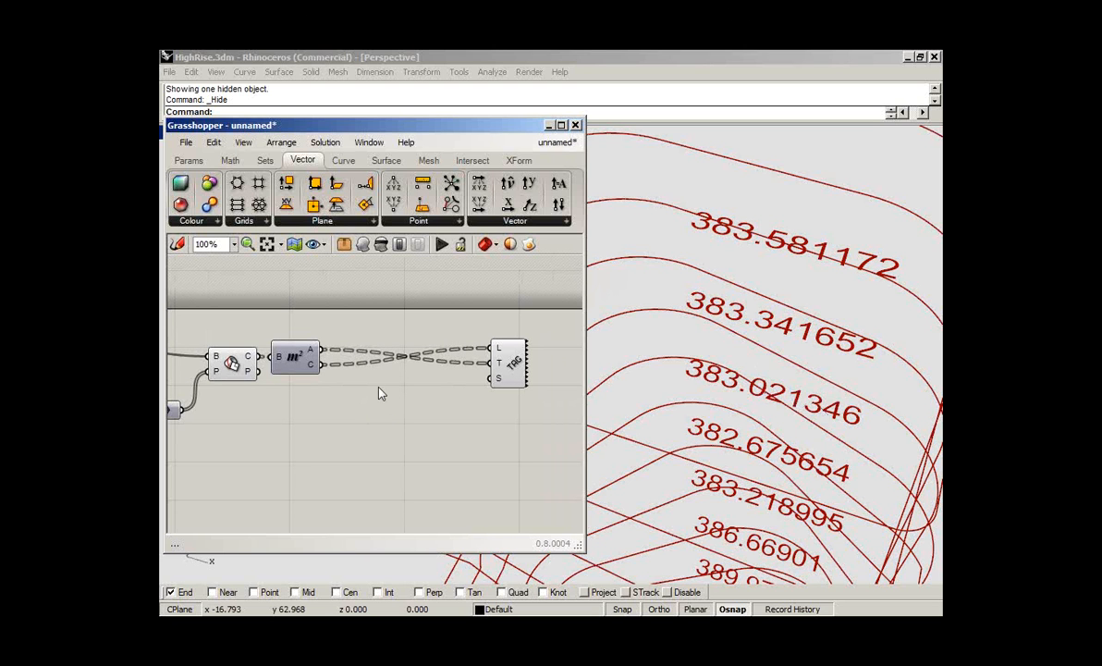
{"action": "left_click", "coordinate": [233, 161]}
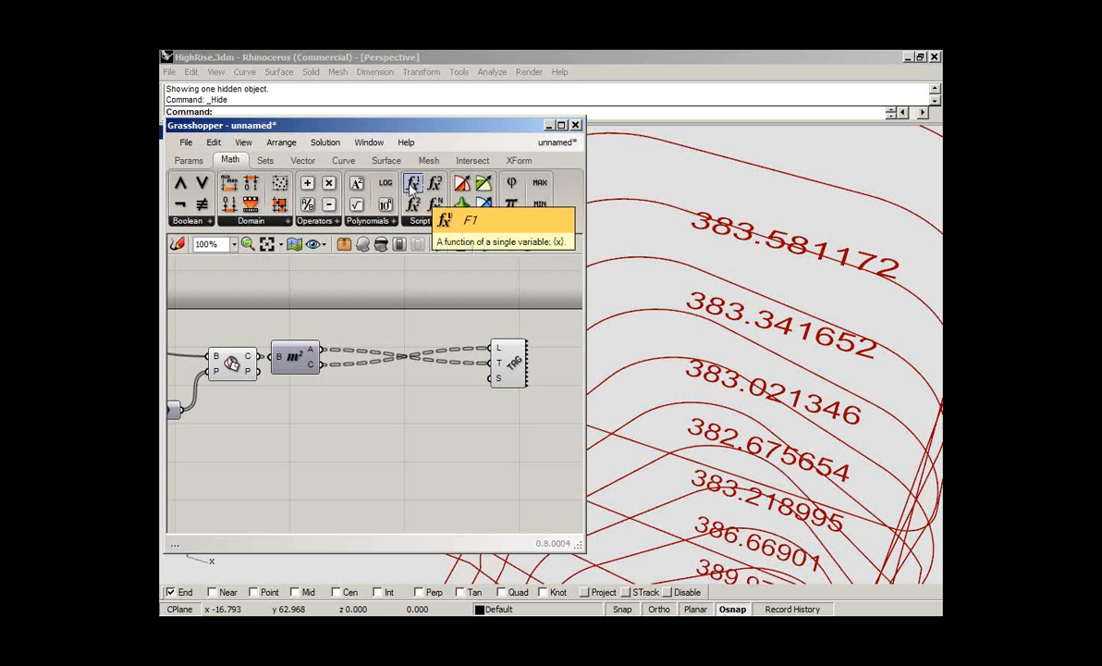
{"action": "left_click_drag", "start_coordinate": [413, 187], "coordinate": [384, 425]}
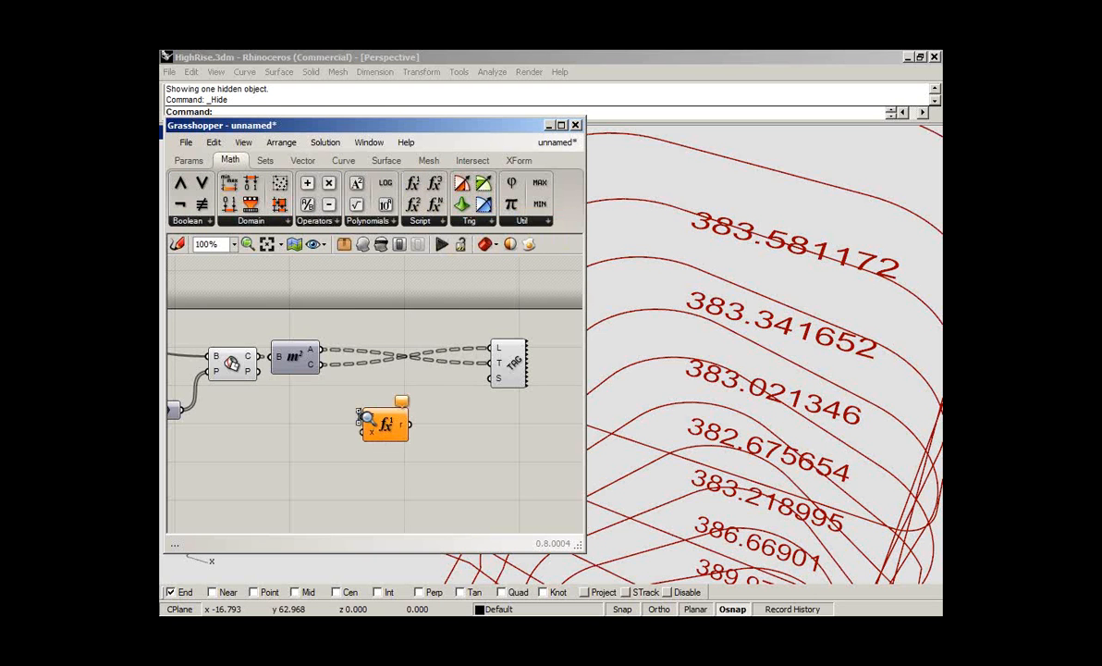
{"action": "scroll", "coordinate": [366, 411], "scroll_direction": "up", "scroll_amount": 1}
{"action": "scroll", "coordinate": [366, 412], "scroll_direction": "up", "scroll_amount": 4}
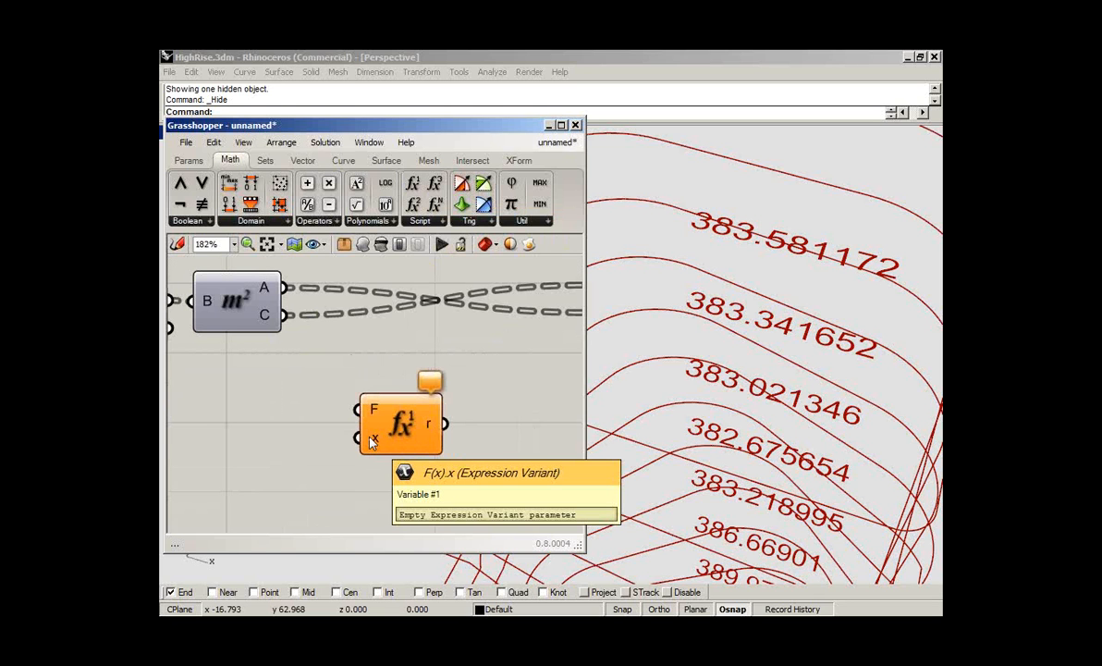
{"action": "left_click_drag", "start_coordinate": [358, 440], "coordinate": [299, 289]}
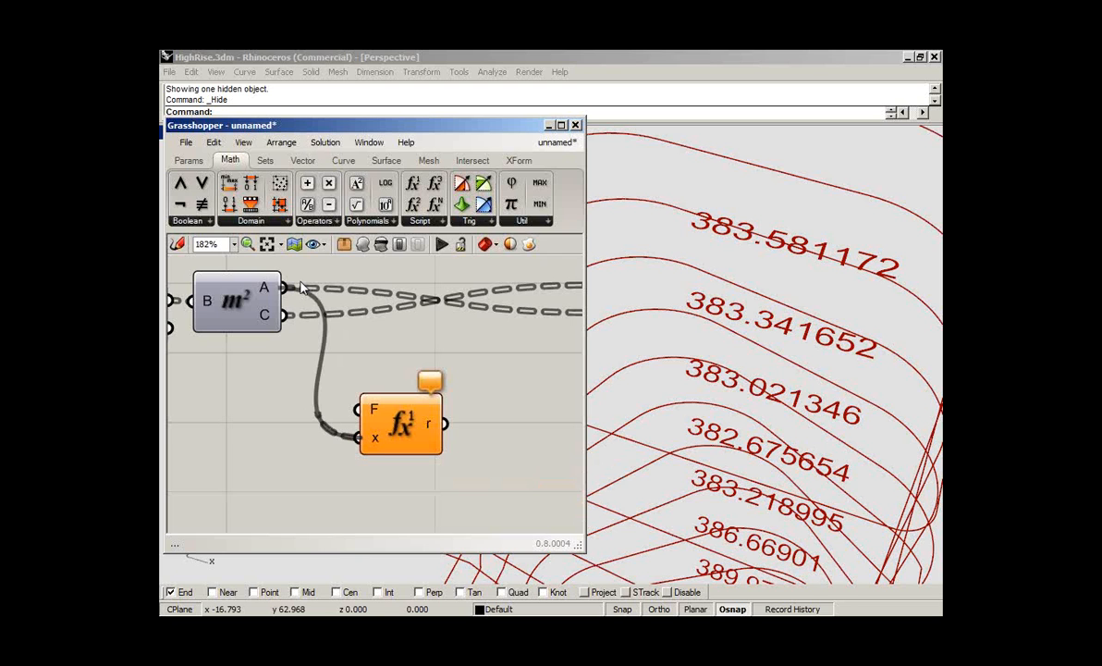
- Enter the expression Format("{0:0.00} m²", x) for the F1 component
{"action": "left_click", "coordinate": [404, 435]}
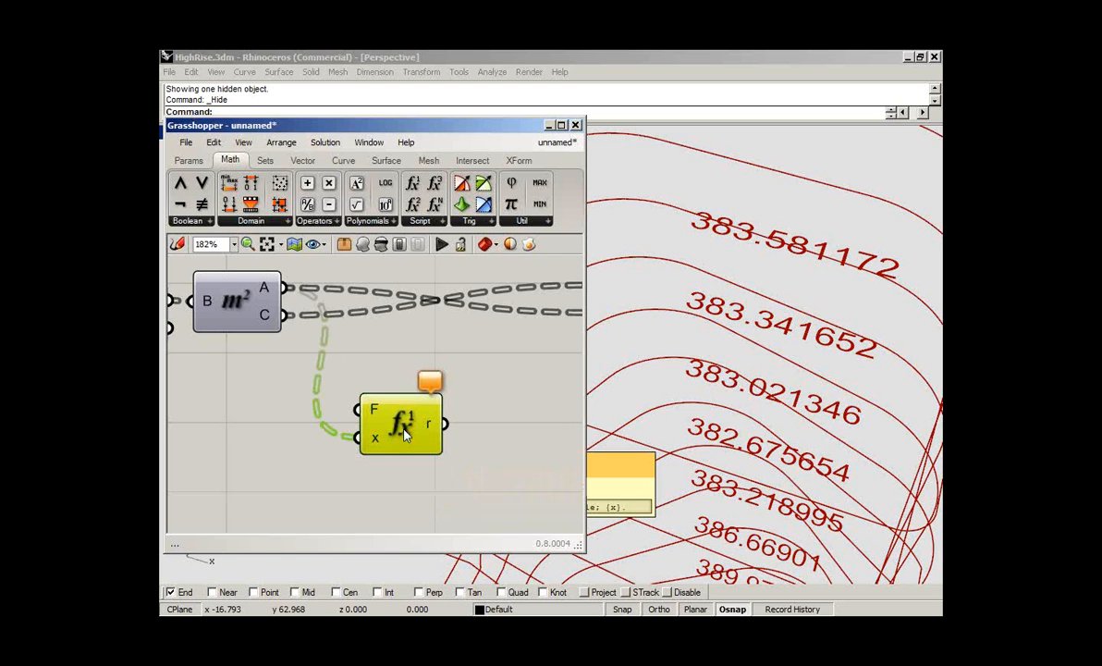
{"action": "double_click", "coordinate": [404, 434]}
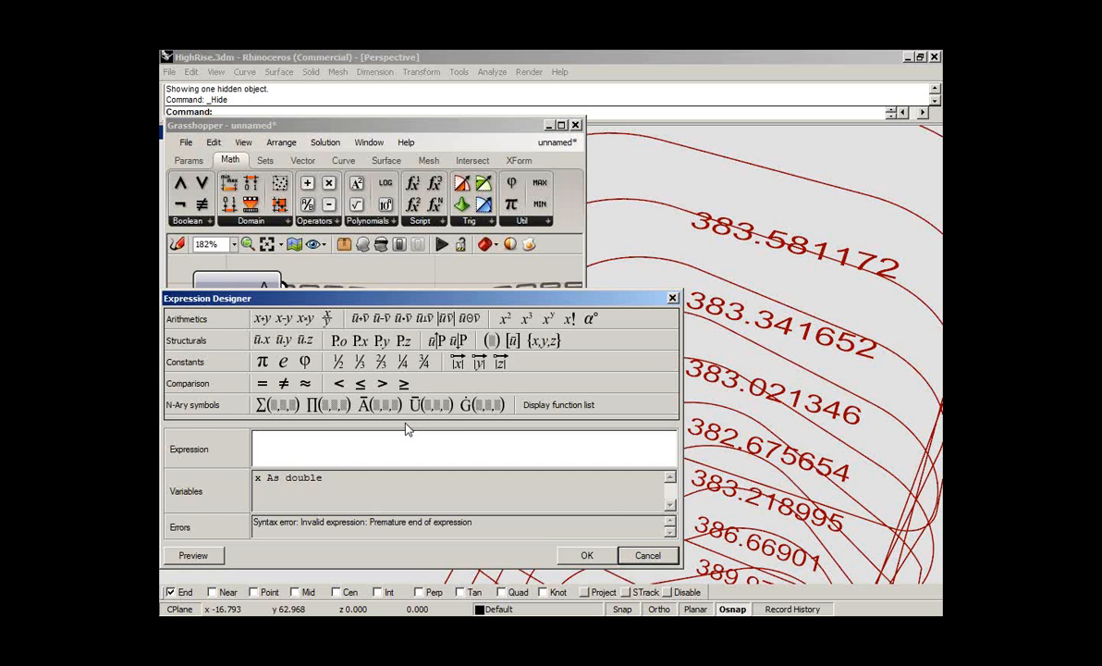
{"action": "type", "text": "Format(\"{0:"}
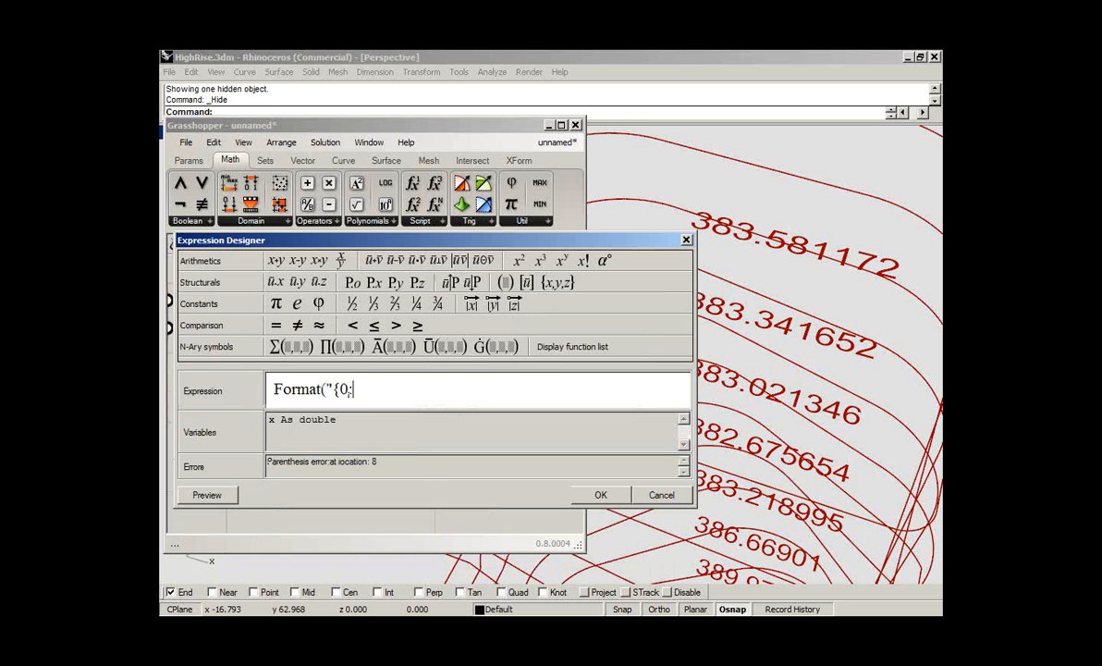
{"action": "type", "text": "0.00} m²"}
{"action": "left_click", "coordinate": [521, 264]}
{"action": "type", "text": "\", x)"}
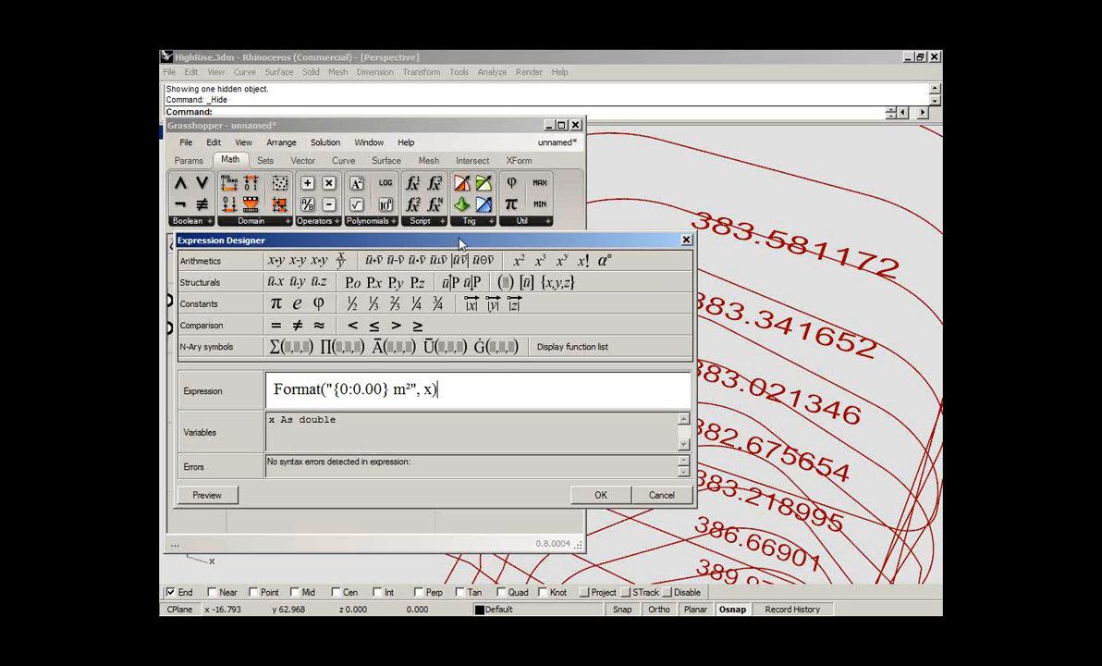
{"action": "left_click_drag", "start_coordinate": [460, 242], "coordinate": [460, 170]}
- Examine the expression's Format function name, its quoted format string and its x argument
{"action": "double_click", "coordinate": [277, 315]}
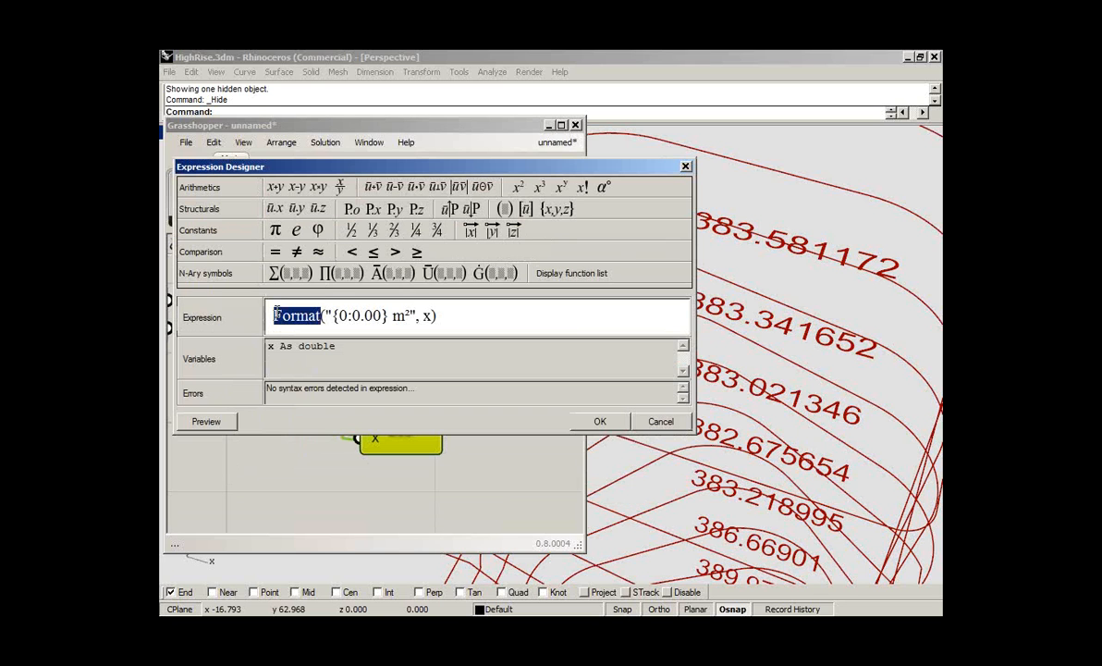
{"action": "left_click", "coordinate": [325, 315]}
{"action": "mouse_move", "coordinate": [326, 316]}
{"action": "left_mouse_down"}
{"action": "mouse_move", "coordinate": [418, 316]}
{"action": "mouse_move", "coordinate": [326, 315]}
{"action": "left_mouse_up"}
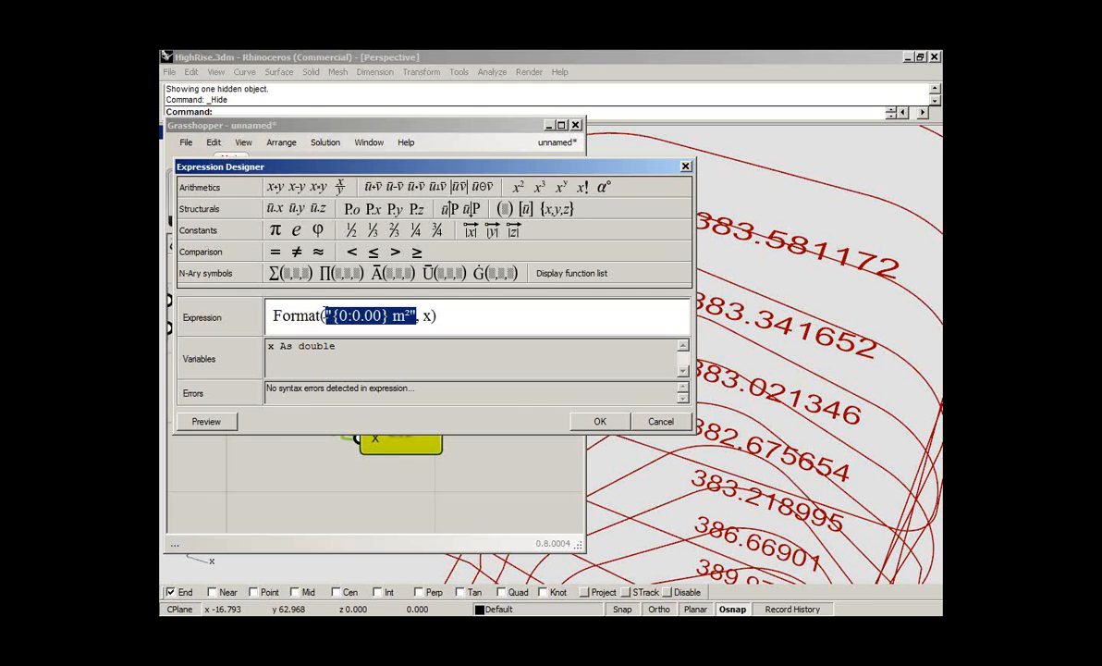
{"action": "double_click", "coordinate": [428, 315]}
{"action": "left_click", "coordinate": [431, 315]}
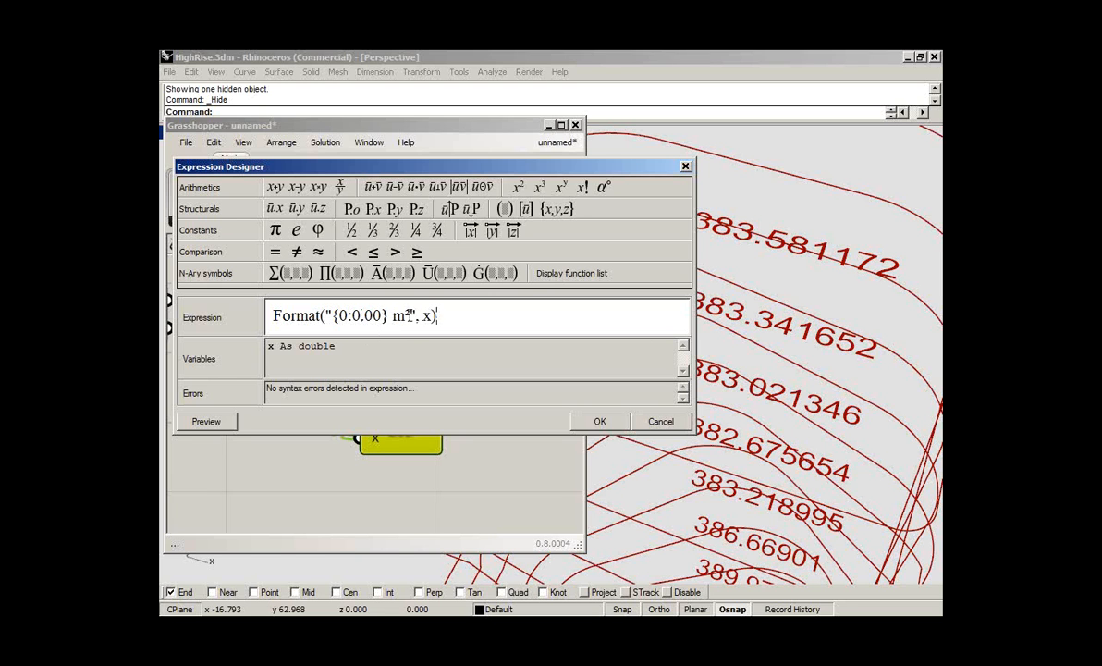
- Try adding y and z as extra arguments after x in the Format expression, and remove them again
{"action": "double_click", "coordinate": [343, 316]}
{"action": "double_click", "coordinate": [427, 315]}
{"action": "left_click", "coordinate": [432, 319]}
{"action": "type", "text": ", y, z"}
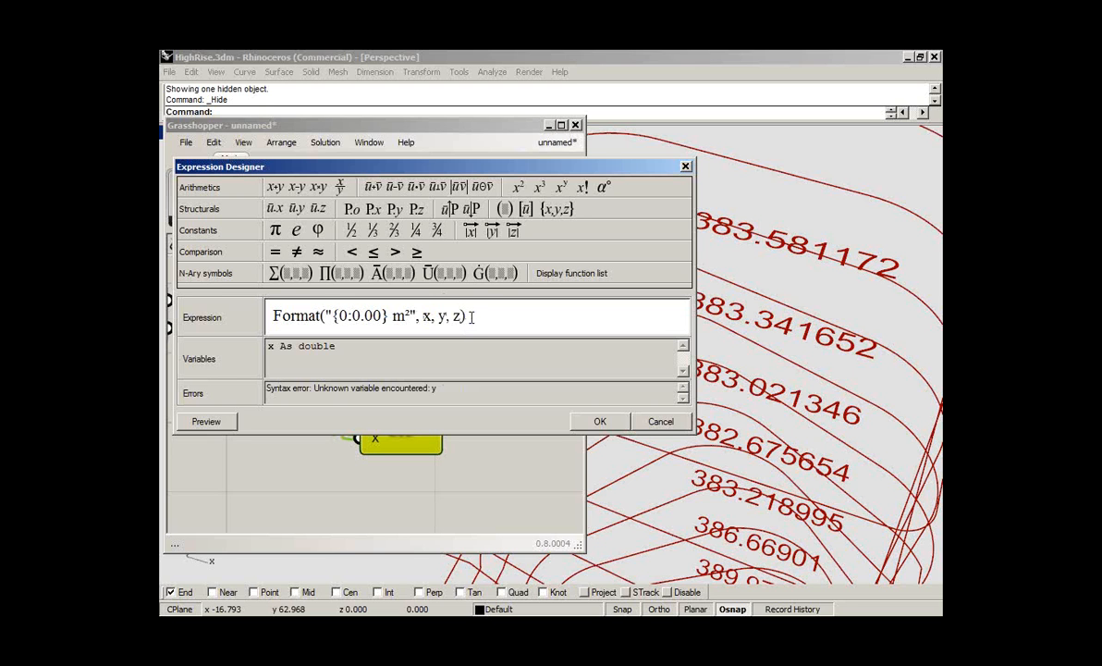
{"action": "key", "text": "BackSpace"}
{"action": "key", "text": "BackSpace"}
{"action": "key", "text": "BackSpace"}
{"action": "key", "text": "BackSpace"}
{"action": "key", "text": "BackSpace"}
{"action": "key", "text": "BackSpace"}
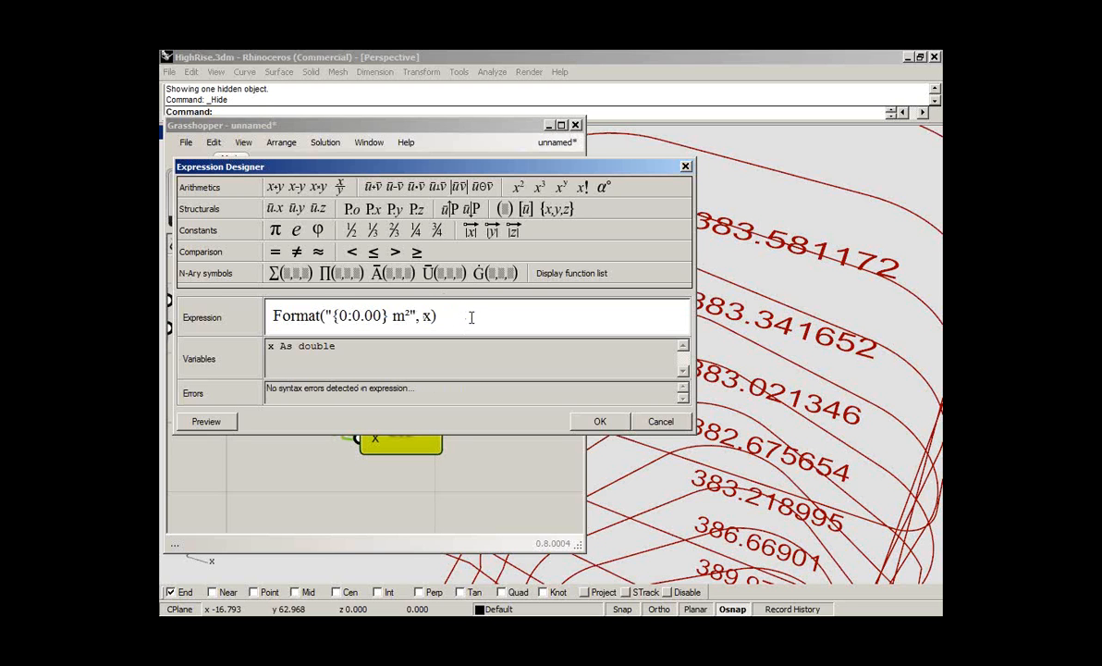
- Review the 0.00 number format and the m² suffix in the expression, and accept the expression
{"action": "double_click", "coordinate": [352, 315]}
{"action": "left_click", "coordinate": [380, 318]}
{"action": "key", "text": "shift+Left"}
{"action": "key", "text": "shift+Left"}
{"action": "left_click", "coordinate": [391, 315]}
{"action": "double_click", "coordinate": [397, 316]}
{"action": "left_click", "coordinate": [410, 316]}
{"action": "left_click", "coordinate": [600, 422]}
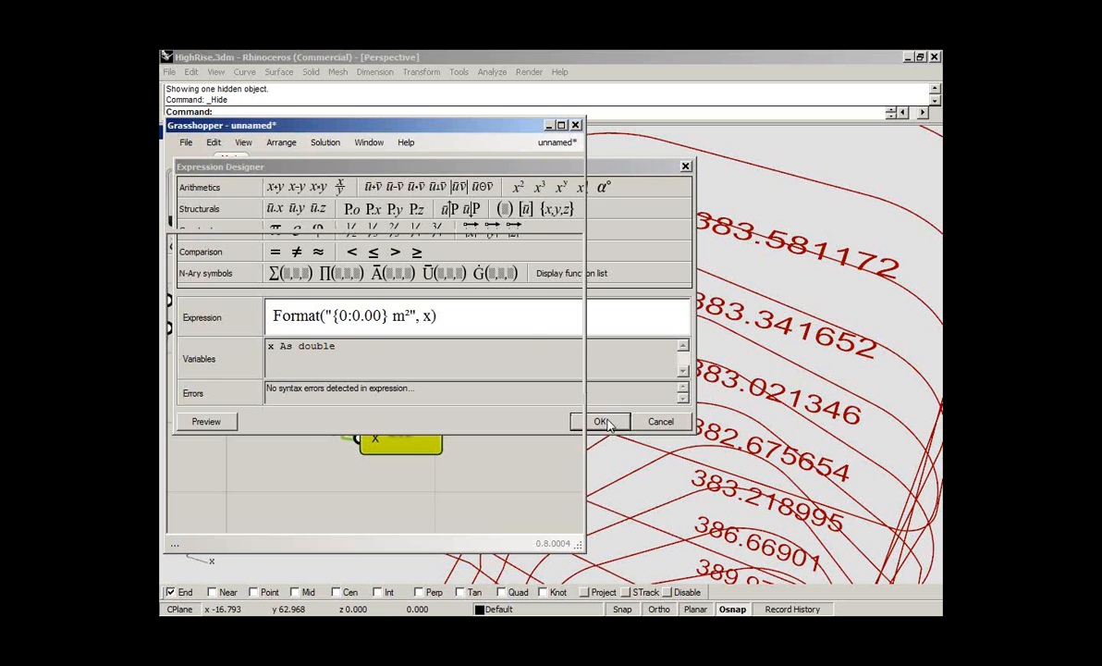
- Connect the F1 component's r output to the text tag's T input, and position F1 between the Area and tag components
{"action": "right_click_drag", "start_coordinate": [454, 388], "coordinate": [377, 394]}
{"action": "left_click_drag", "start_coordinate": [358, 431], "coordinate": [502, 319]}
{"action": "left_click_drag", "start_coordinate": [312, 432], "coordinate": [353, 373]}
{"action": "left_click", "coordinate": [440, 393]}
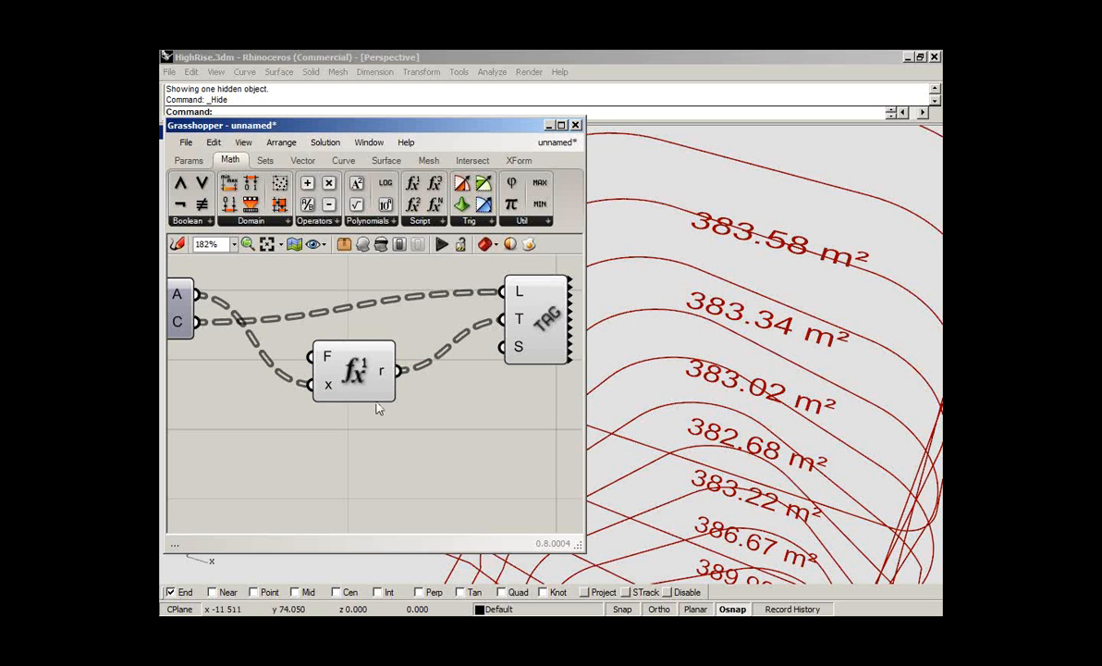
- Change the unit suffix in the F1 Format expression to ft²
{"action": "left_click", "coordinate": [356, 382]}
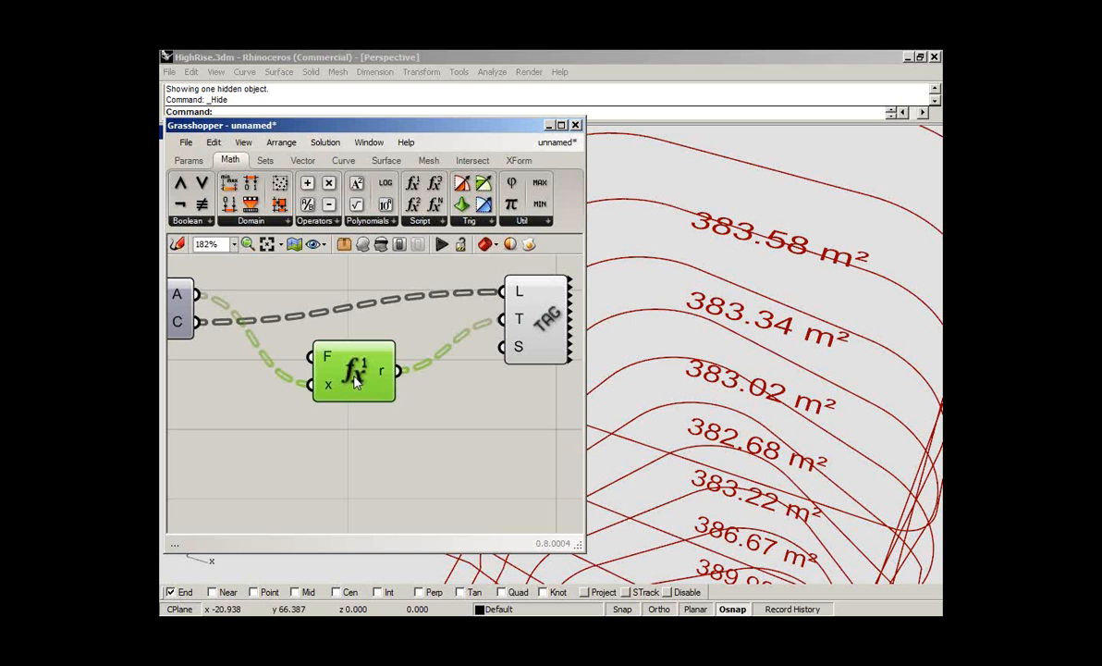
{"action": "double_click", "coordinate": [356, 382]}
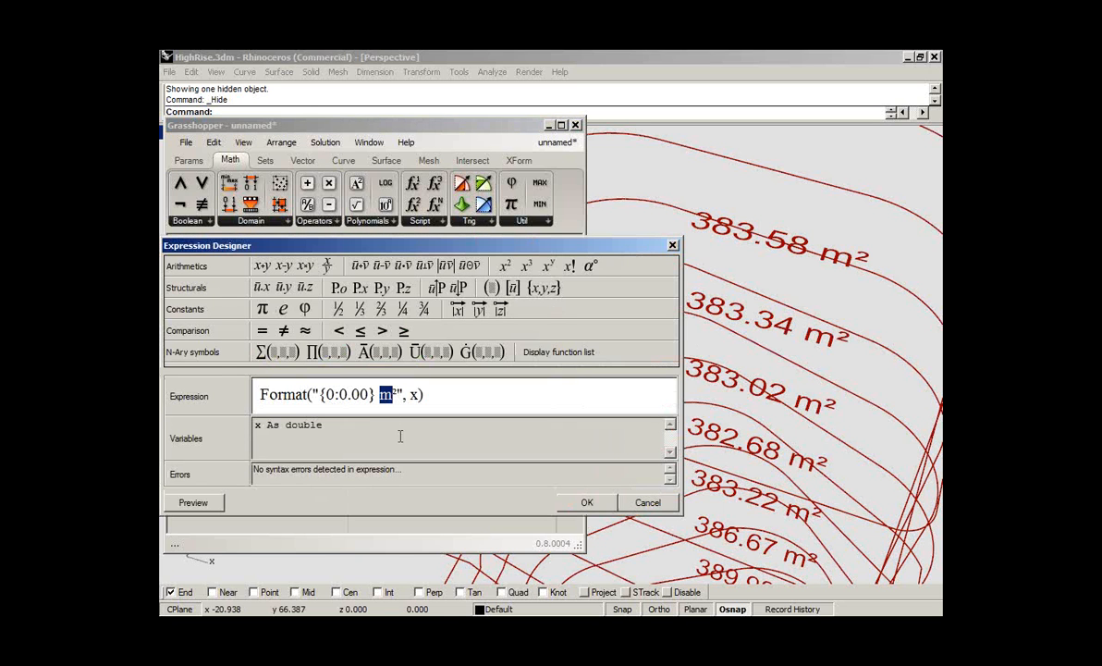
{"action": "type", "text": "ft"}
{"action": "left_click", "coordinate": [590, 503]}
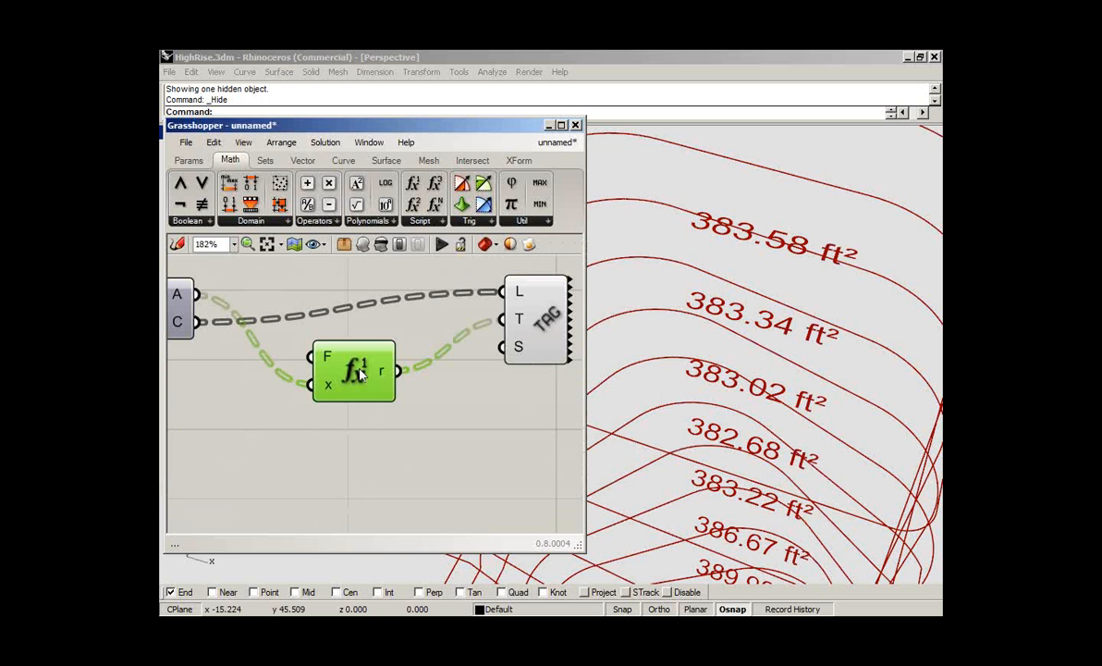
- Replace the unit suffix in the F1 format string with the text floor area, and inspect the tags on the floors
{"action": "double_click", "coordinate": [358, 372]}
{"action": "type", "text": "floor area"}
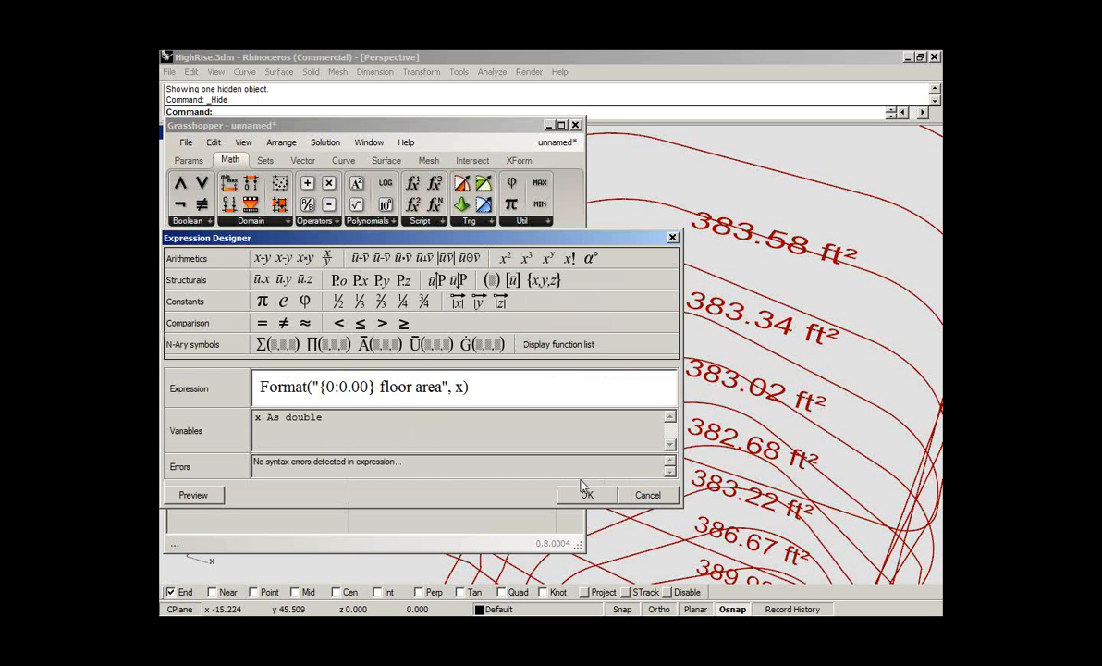
{"action": "left_click", "coordinate": [589, 496]}
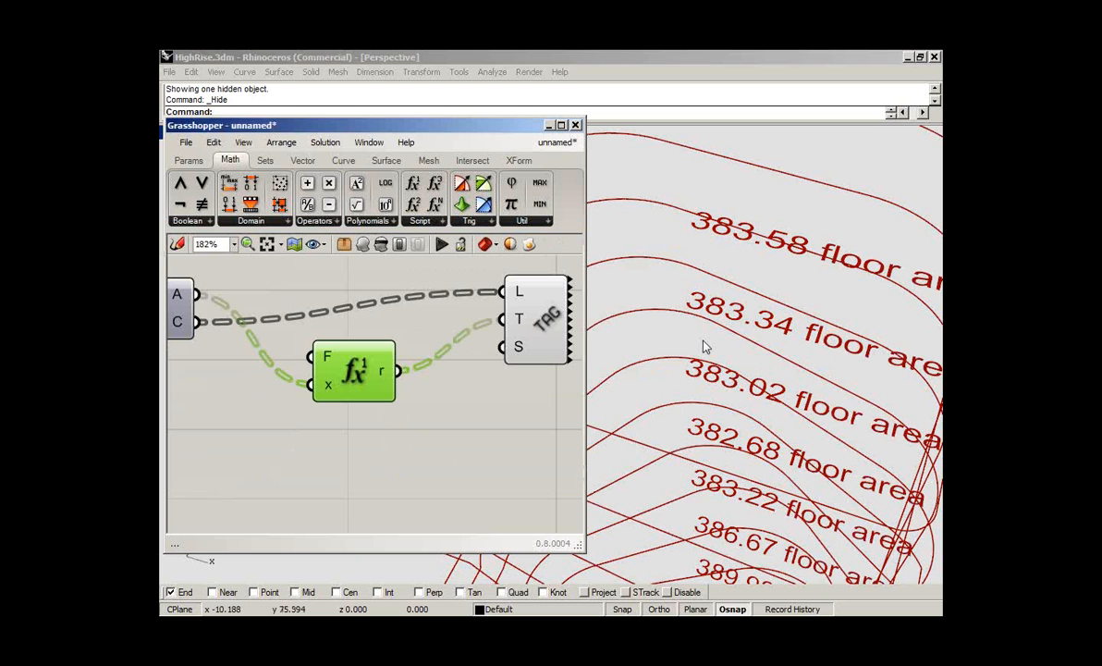
{"action": "scroll", "coordinate": [709, 365], "scroll_direction": "down", "scroll_amount": 2}
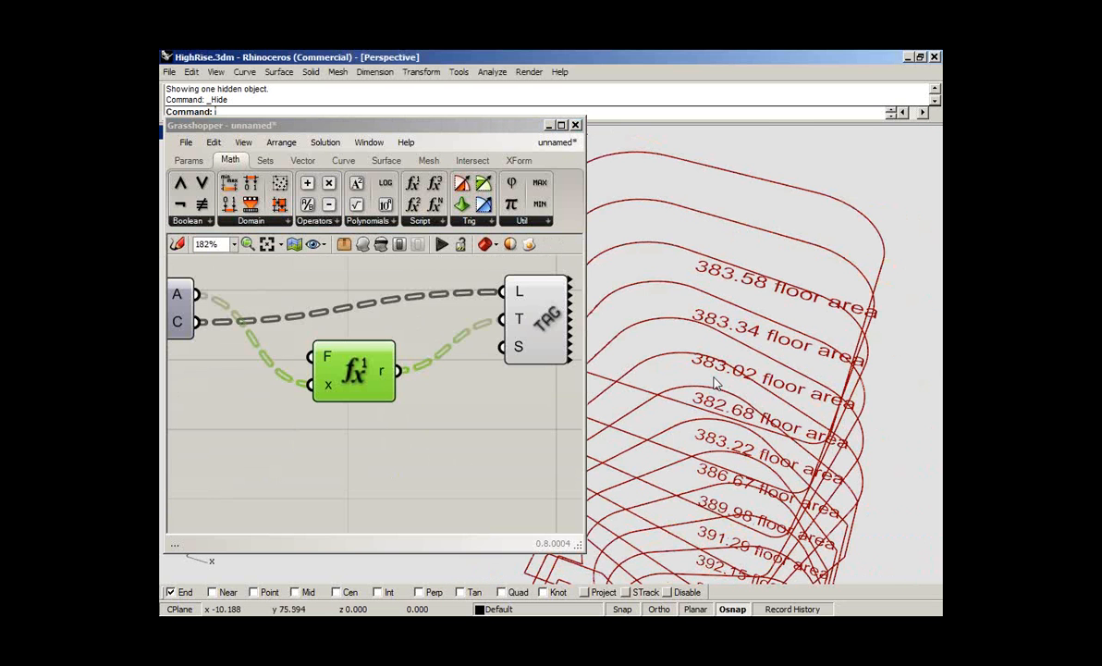
{"action": "right_click_drag", "start_coordinate": [714, 383], "coordinate": [685, 288], "text": "shift"}
{"action": "right_click_drag", "start_coordinate": [709, 365], "coordinate": [710, 328]}
- Set the F1 expression to Format("{0:0} m²", x) for whole-number areas, and inspect the floor tags
{"action": "left_click", "coordinate": [351, 373]}
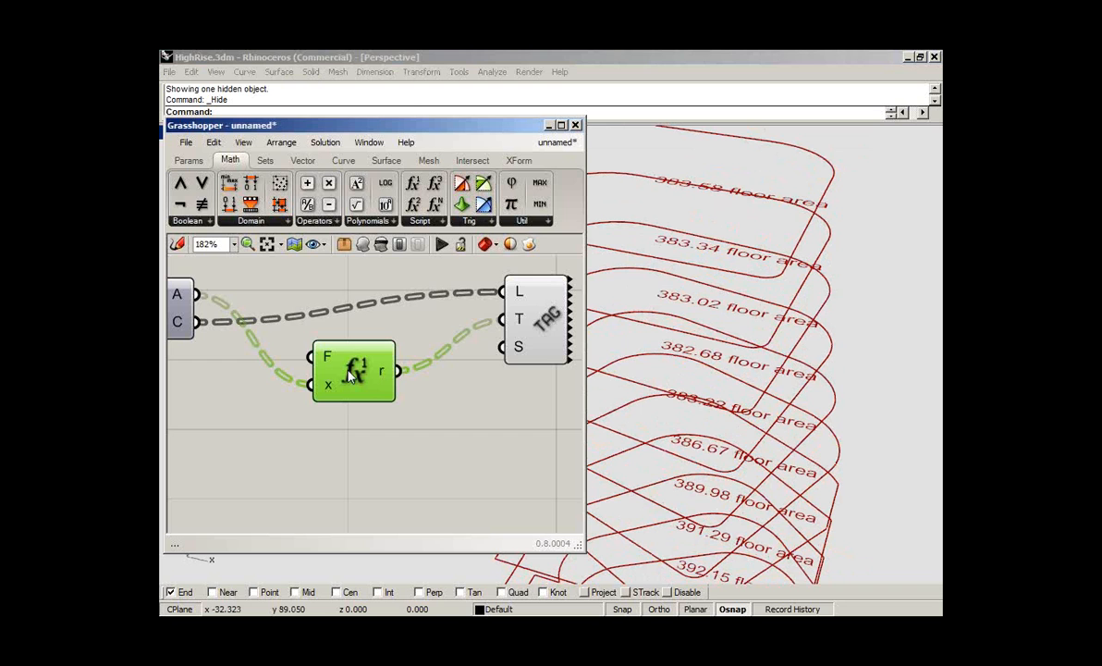
{"action": "double_click", "coordinate": [350, 374]}
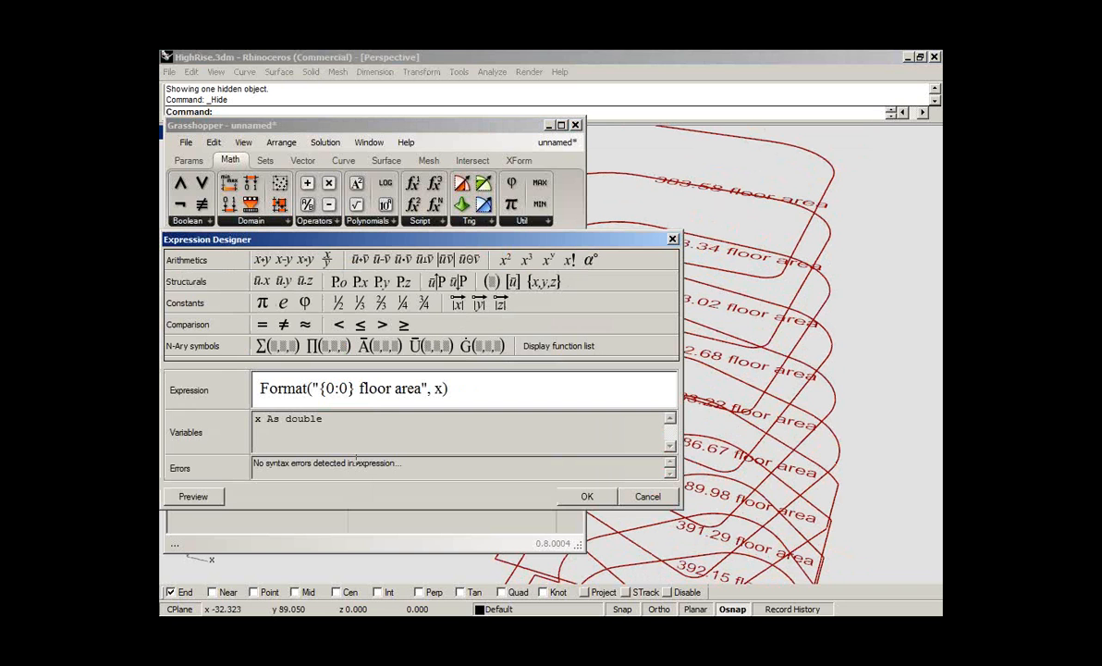
{"action": "left_click_drag", "start_coordinate": [422, 388], "coordinate": [360, 388]}
{"action": "type", "text": "m²"}
{"action": "left_click", "coordinate": [581, 497]}
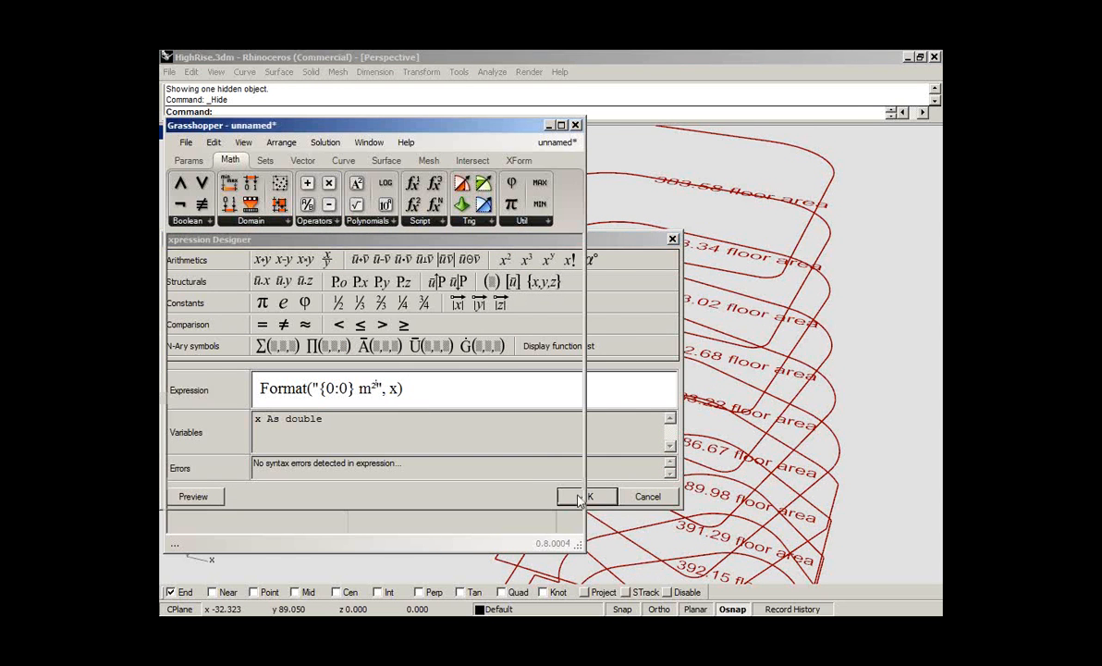
{"action": "right_click_drag", "start_coordinate": [668, 370], "coordinate": [697, 290]}
{"action": "scroll", "coordinate": [697, 290], "scroll_direction": "up", "scroll_amount": 5}
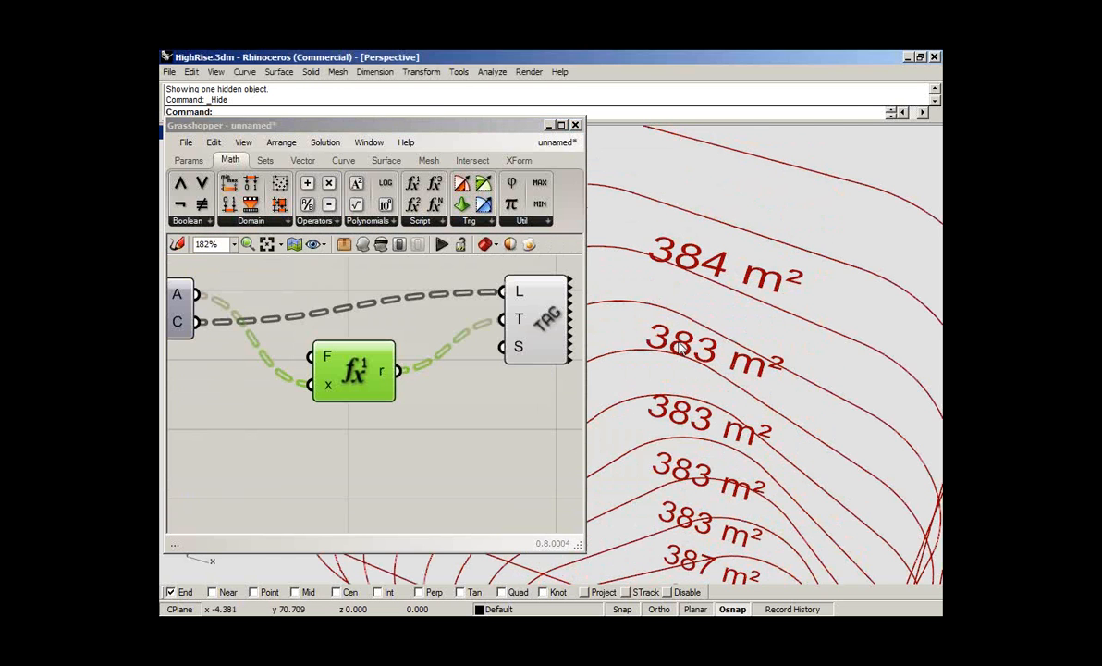
- Set the F1 expression to Format("{0:0.0##} m²", x), and check the decimals of the floor tags along the tower
{"action": "double_click", "coordinate": [360, 374]}
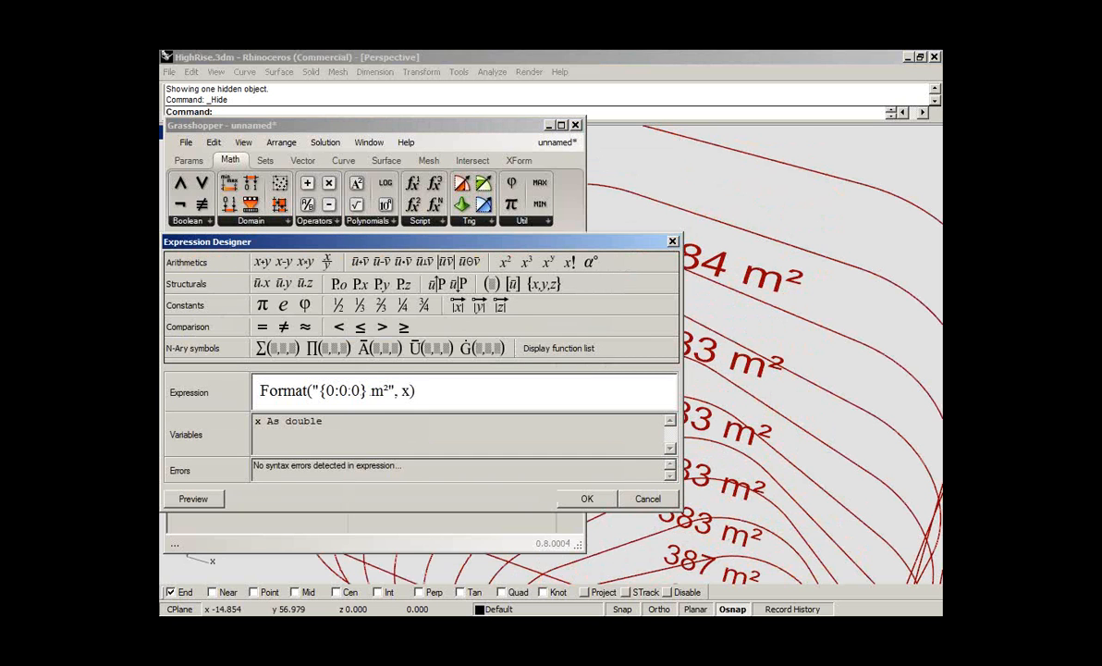
{"action": "type", "text": "##"}
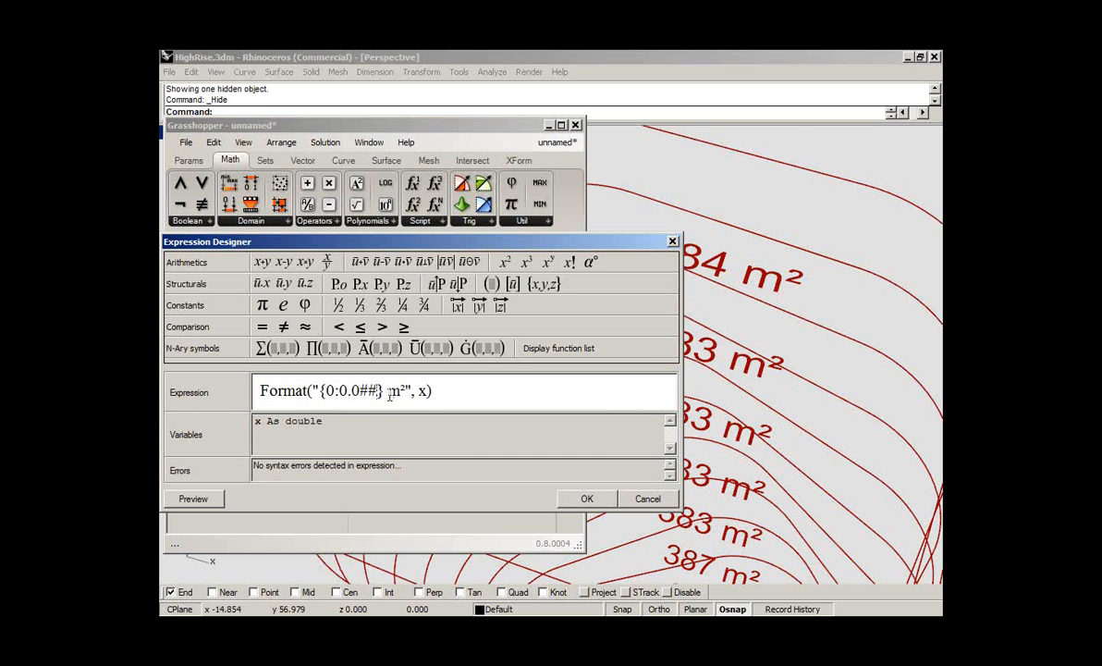
{"action": "left_click", "coordinate": [588, 499]}
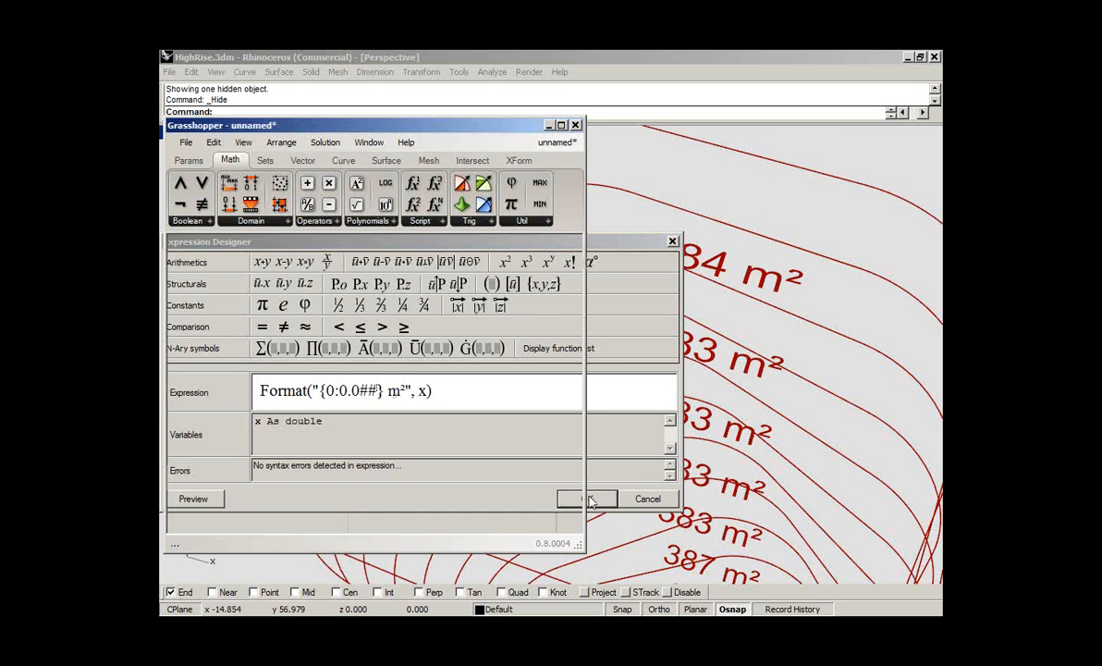
{"action": "scroll", "coordinate": [722, 445], "scroll_direction": "down", "scroll_amount": 5}
{"action": "scroll", "coordinate": [722, 446], "scroll_direction": "down", "scroll_amount": 5}
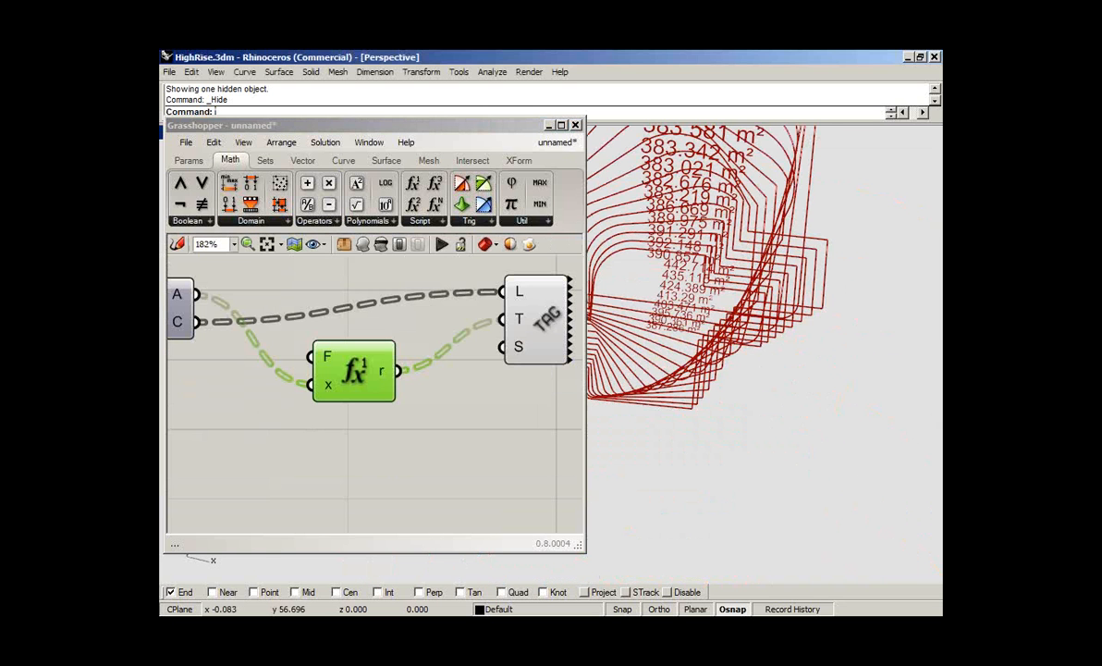
{"action": "right_click_drag", "start_coordinate": [685, 300], "coordinate": [685, 369]}
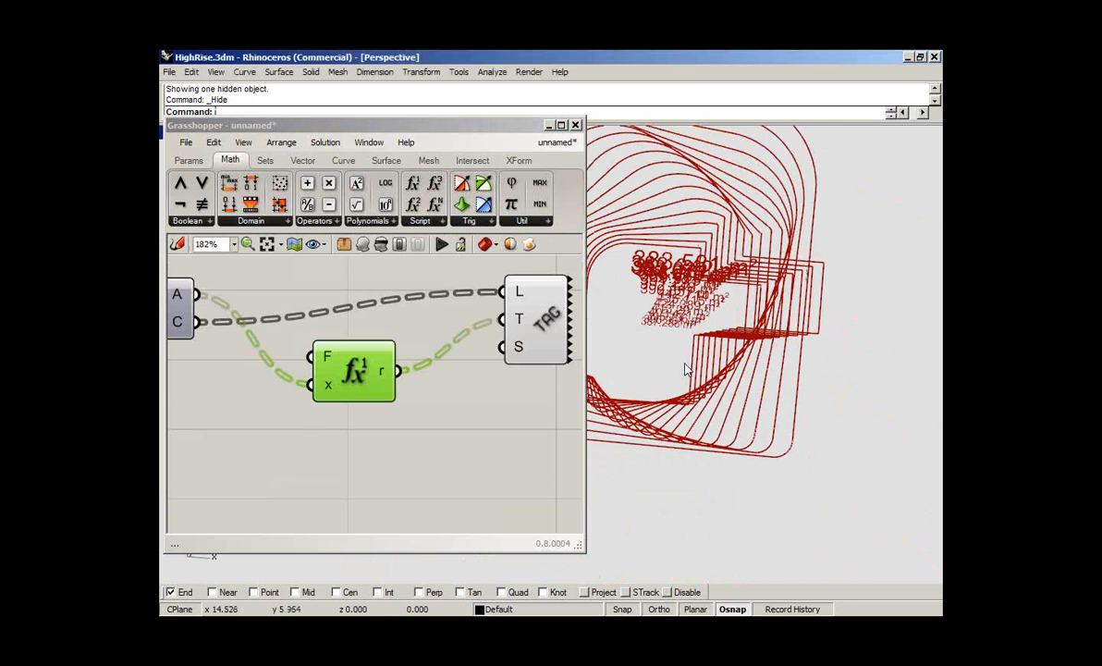
{"action": "scroll", "coordinate": [685, 369], "scroll_direction": "up", "scroll_amount": 3}
{"action": "right_click_drag", "start_coordinate": [688, 536], "coordinate": [689, 482]}
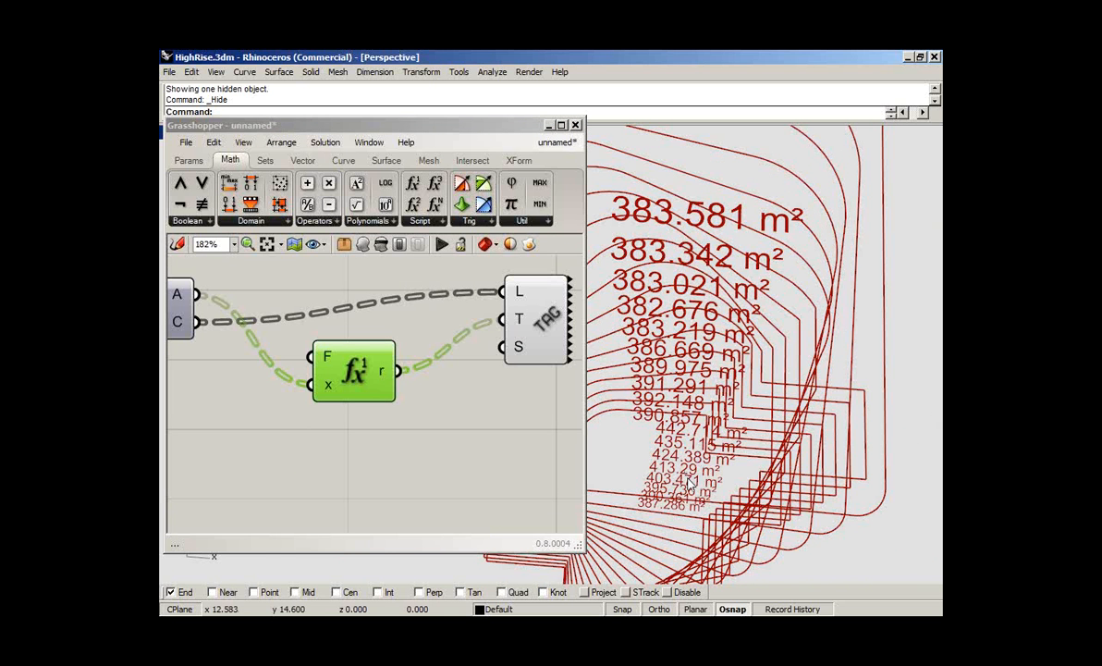
{"action": "right_click_drag", "start_coordinate": [689, 482], "coordinate": [692, 476]}
{"action": "scroll", "coordinate": [658, 427], "scroll_direction": "up", "scroll_amount": 3}
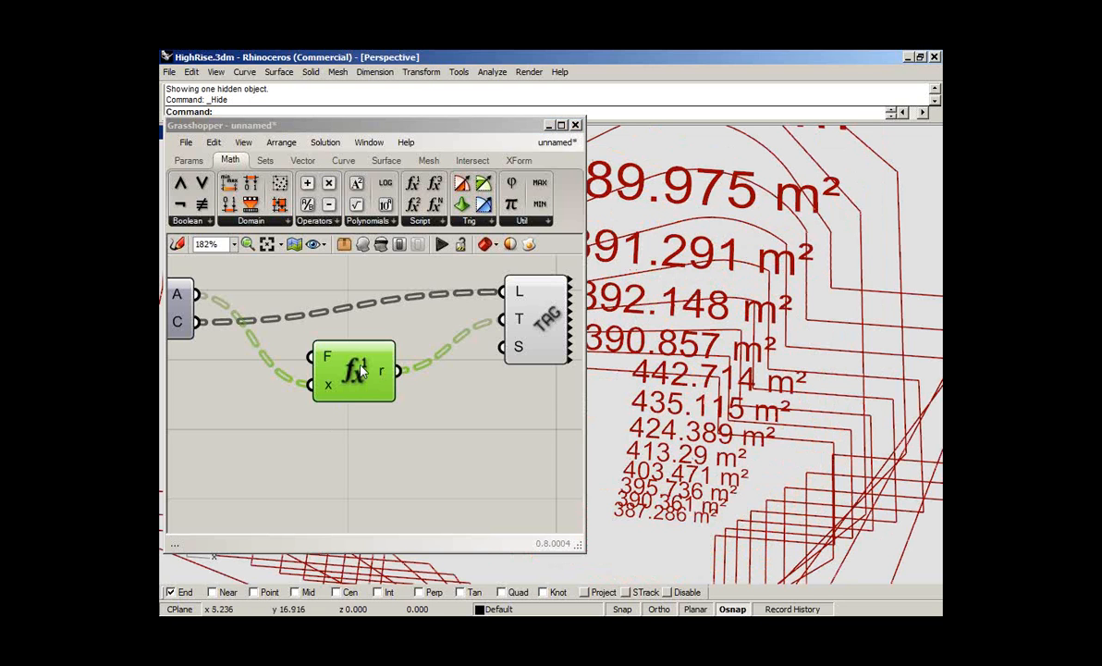
- Examine the 0.0## number format and the m² suffix in the F1 expression, and accept it as is
{"action": "left_click", "coordinate": [362, 371]}
{"action": "double_click", "coordinate": [362, 371]}
{"action": "left_click_drag", "start_coordinate": [380, 383], "coordinate": [340, 383]}
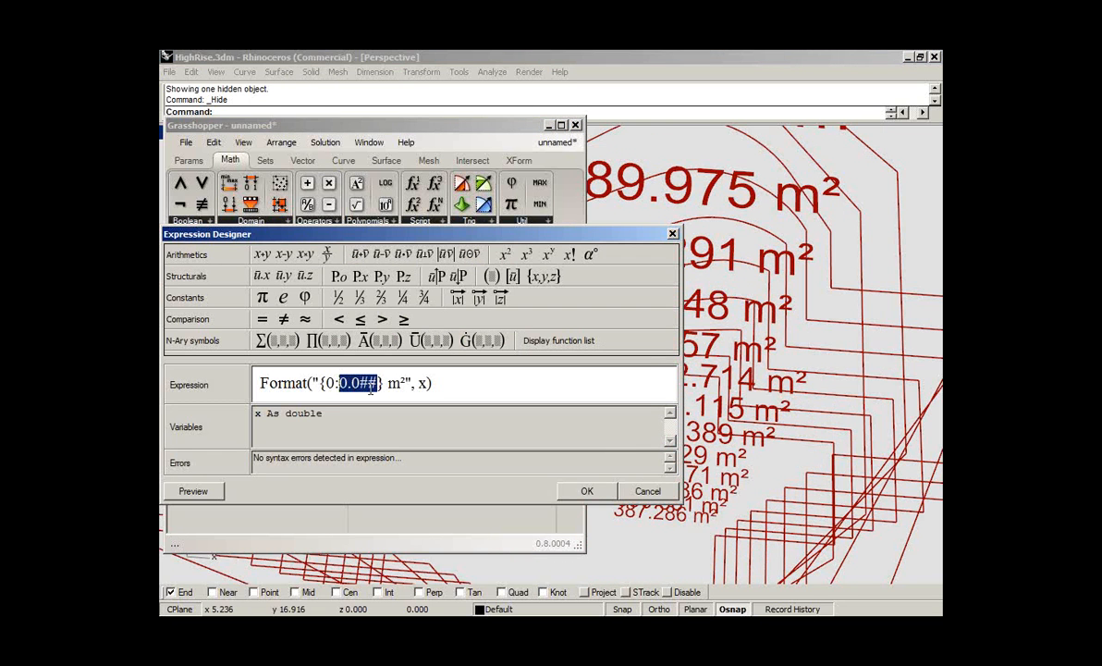
{"action": "left_click", "coordinate": [404, 381]}
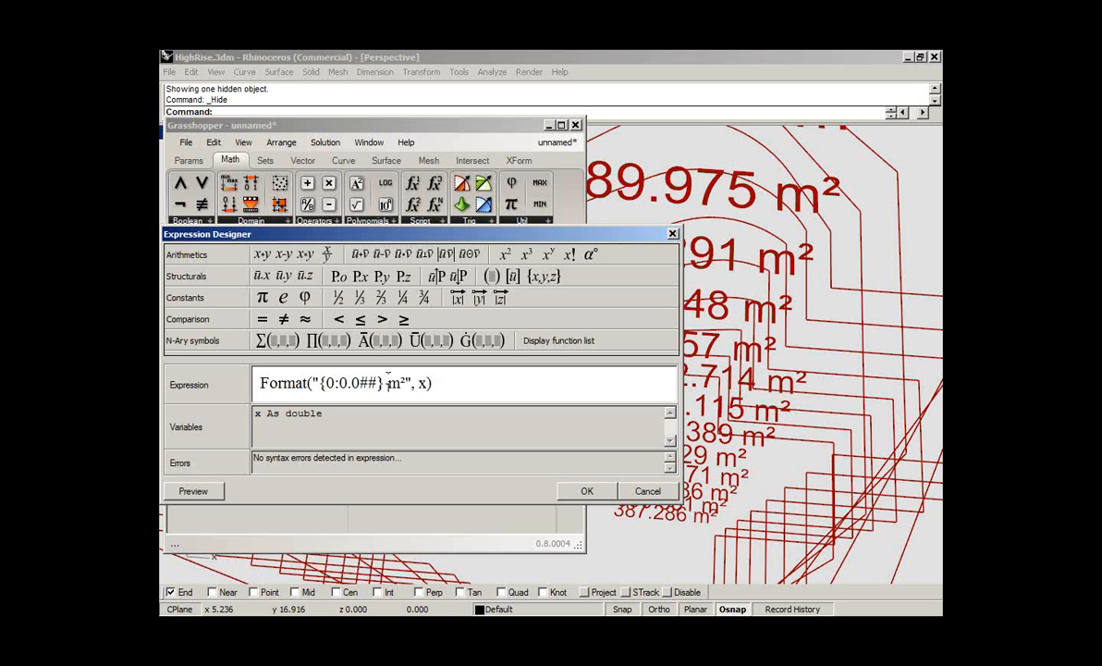
{"action": "left_click_drag", "start_coordinate": [404, 381], "coordinate": [387, 382]}
{"action": "left_click", "coordinate": [410, 428]}
{"action": "left_click", "coordinate": [474, 380]}
{"action": "left_click", "coordinate": [597, 494]}
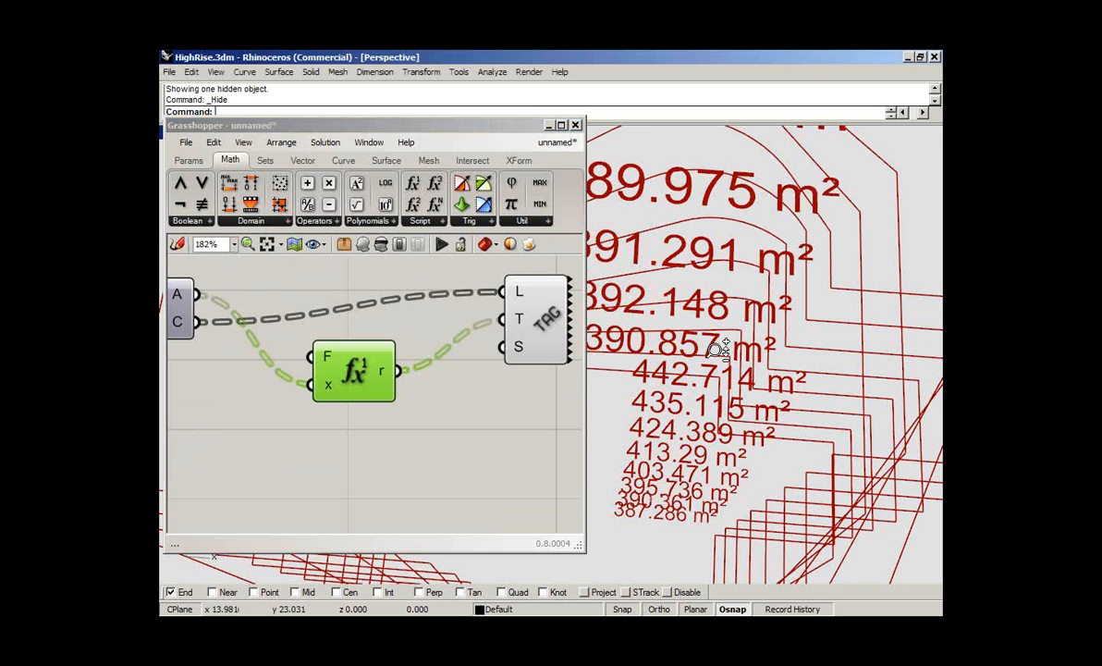
- Move the F1 component closer to the text tag component, and enlarge the definition window
{"action": "right_click_drag", "start_coordinate": [693, 277], "coordinate": [689, 135], "text": "ctrl"}
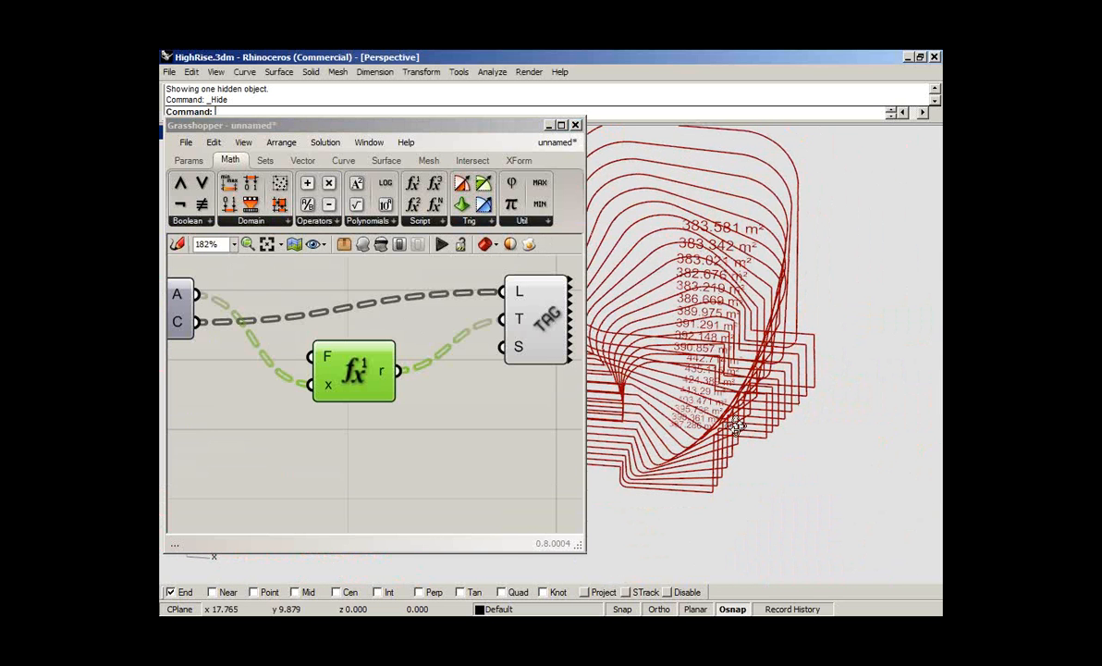
{"action": "right_click_drag", "start_coordinate": [734, 425], "coordinate": [810, 268]}
{"action": "scroll", "coordinate": [801, 289], "scroll_direction": "down", "scroll_amount": 3}
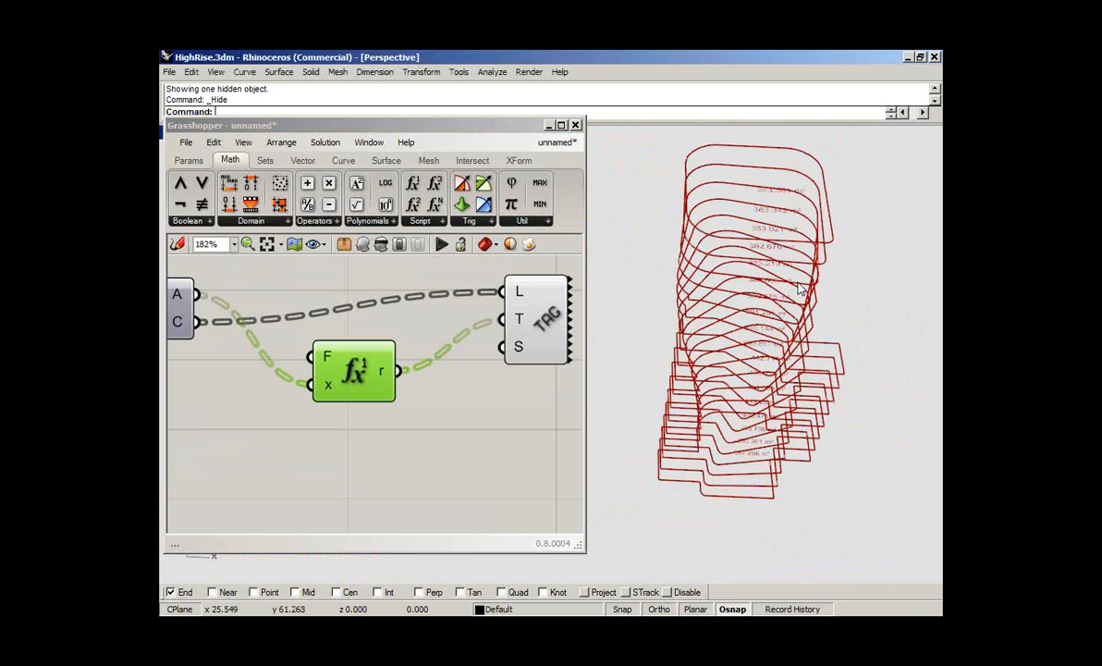
{"action": "left_click", "coordinate": [504, 414]}
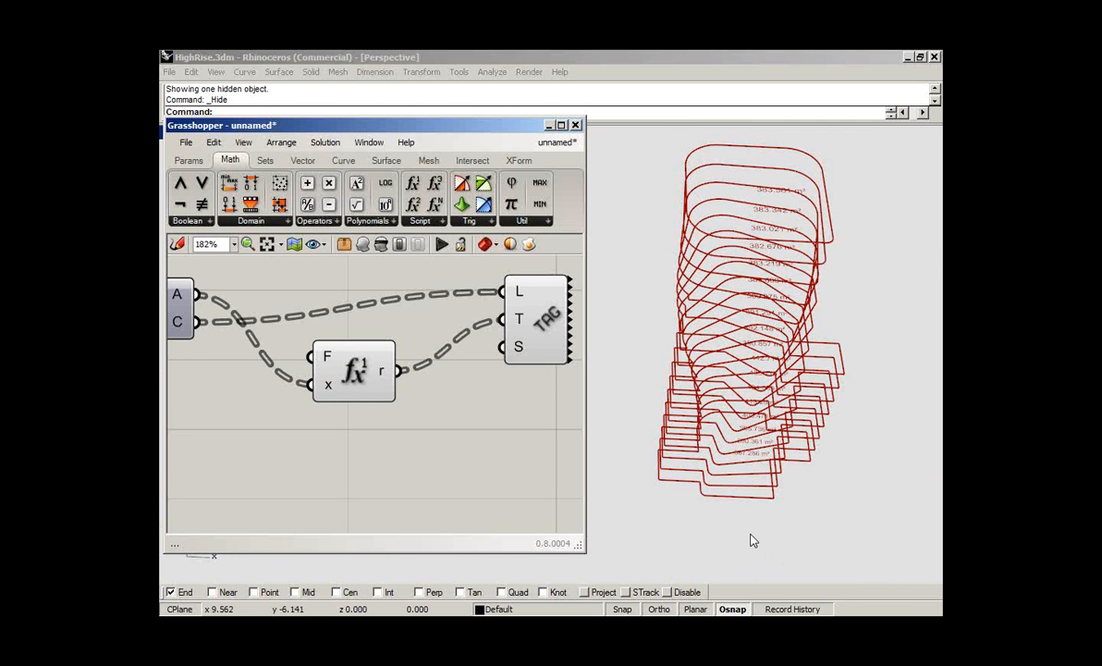
{"action": "left_click_drag", "start_coordinate": [340, 344], "coordinate": [361, 325]}
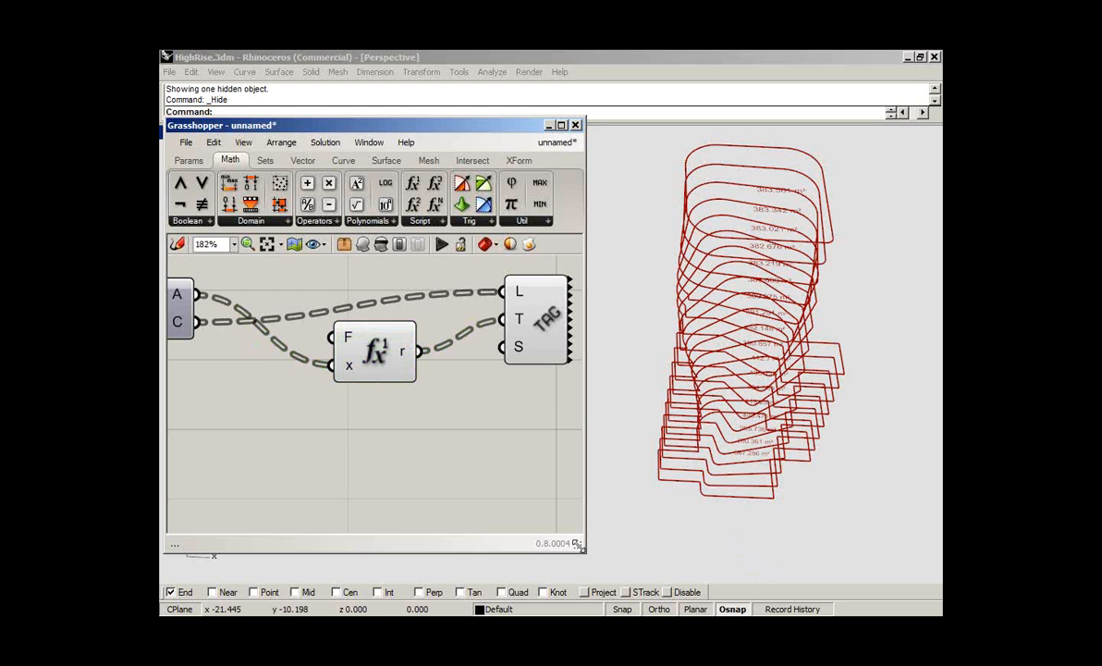
{"action": "left_click_drag", "start_coordinate": [578, 546], "coordinate": [628, 571]}
{"action": "right_click_drag", "start_coordinate": [317, 403], "coordinate": [348, 411]}
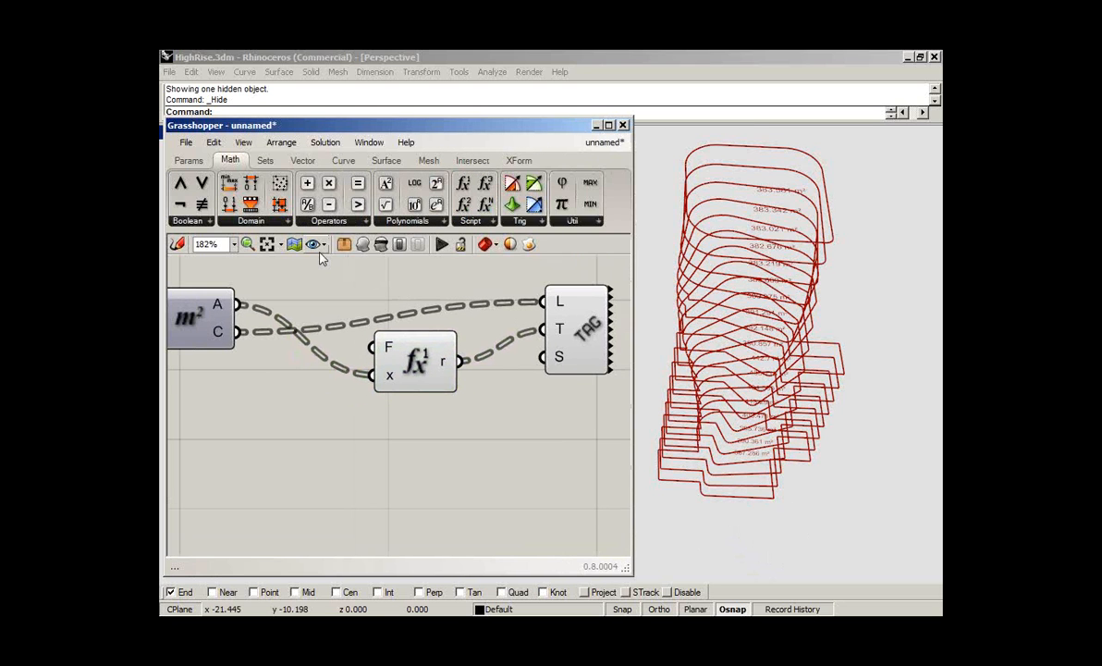
- Add a Panel connected to the Area component's A output, and stretch it taller to list the floor areas
{"action": "left_click", "coordinate": [189, 160]}
{"action": "left_click_drag", "start_coordinate": [473, 205], "coordinate": [239, 306]}
{"action": "right_click_drag", "start_coordinate": [363, 425], "coordinate": [433, 320]}
{"action": "left_click_drag", "start_coordinate": [468, 433], "coordinate": [469, 526]}
{"action": "right_click_drag", "start_coordinate": [429, 417], "coordinate": [388, 380]}
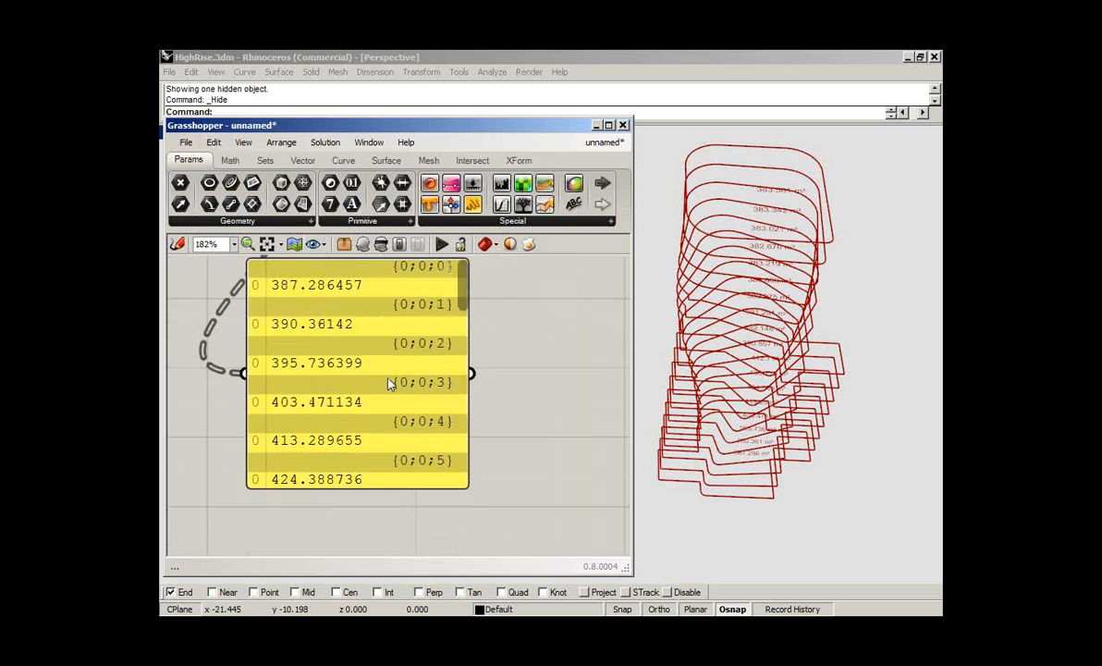
- Reposition the floor-area panel, and extend both the definition window and the panel downward to list more values
{"action": "left_click_drag", "start_coordinate": [380, 363], "coordinate": [493, 392]}
{"action": "left_click", "coordinate": [599, 504]}
{"action": "left_click_drag", "start_coordinate": [625, 564], "coordinate": [634, 588]}
{"action": "left_click_drag", "start_coordinate": [535, 516], "coordinate": [532, 560]}
{"action": "left_click_drag", "start_coordinate": [505, 487], "coordinate": [482, 468]}
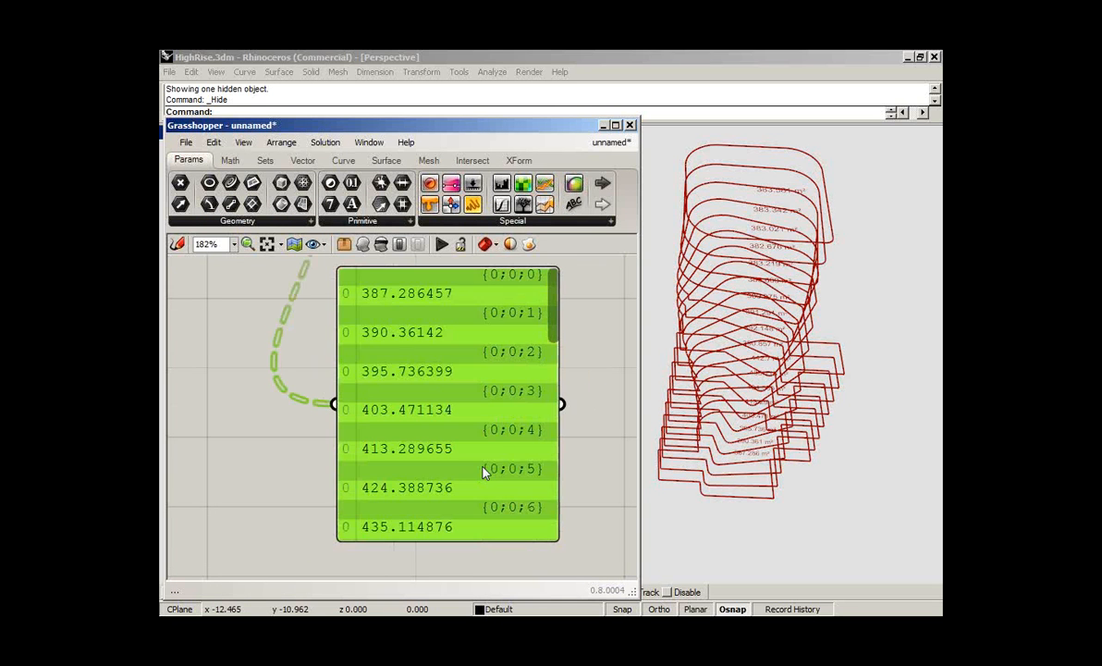
{"action": "left_click", "coordinate": [598, 381]}
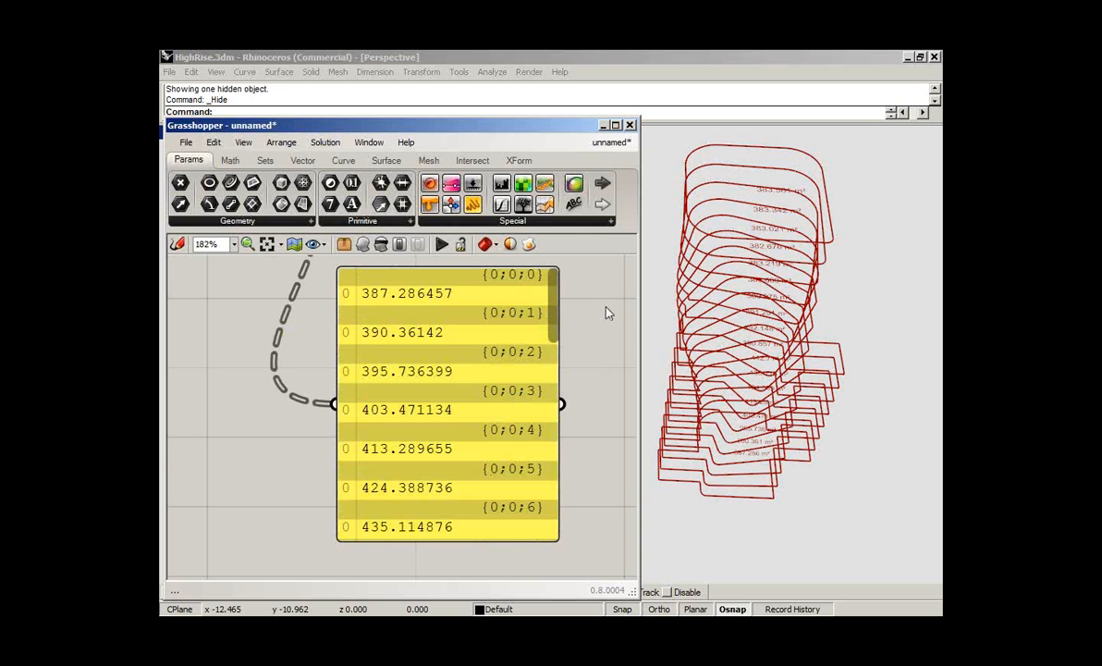